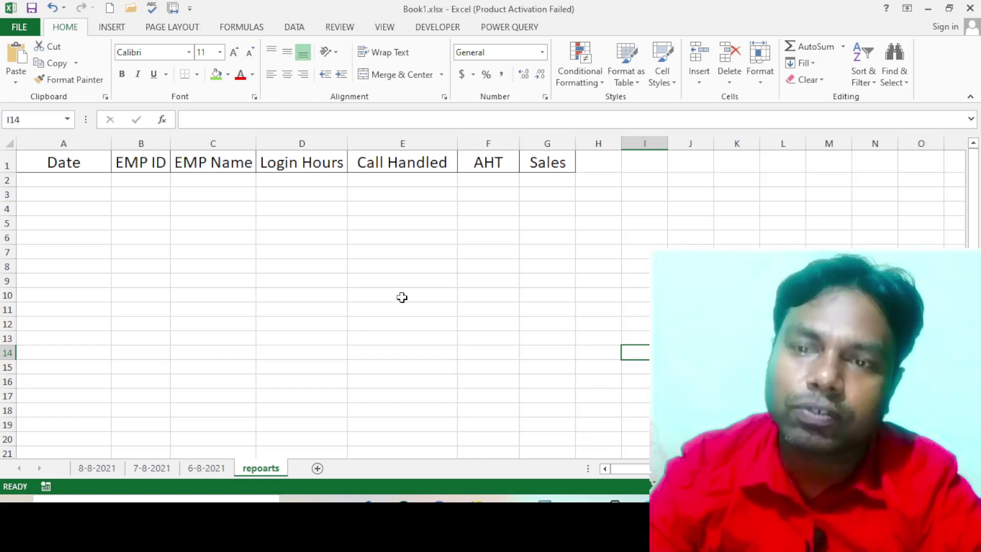
# Step: Browse the 8-8-2021 daily sheet, scrolling through its employee rows
pyautogui.click(468, 296)
pyautogui.click(97, 468)
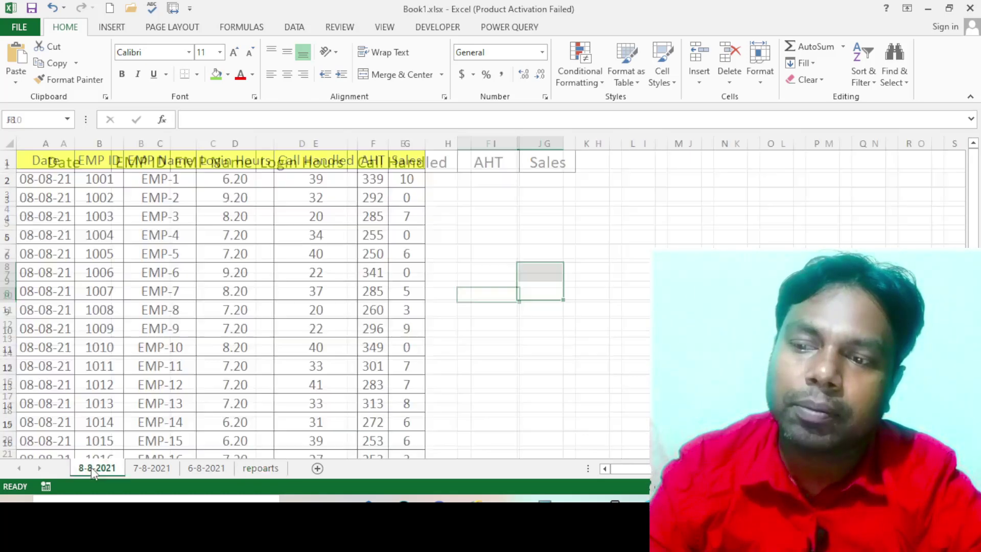
pyautogui.click(593, 261)
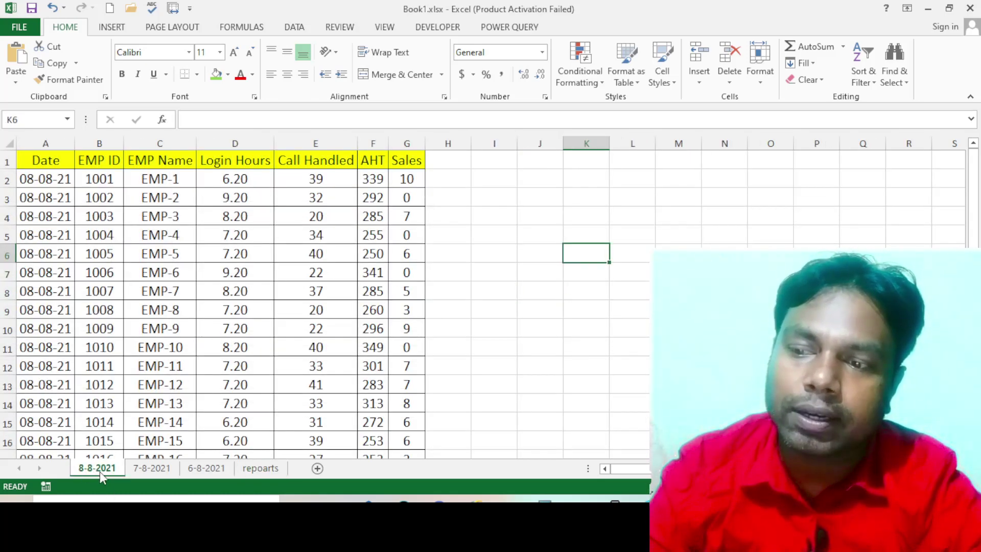
pyautogui.scroll(-3, 148, 327)
pyautogui.scroll(3, 151, 337)
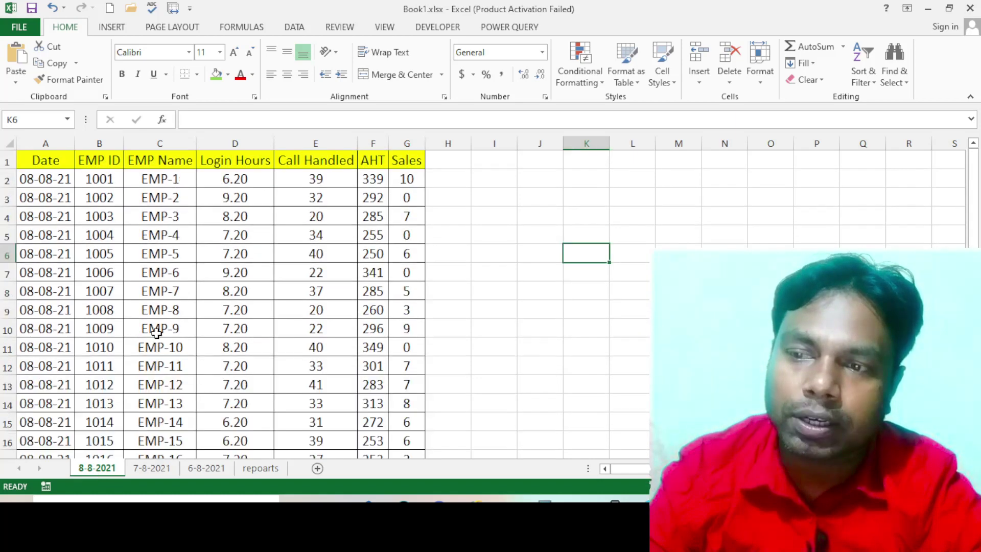
# Step: Scroll through the 7-8-2021 and 6-8-2021 daily sheets' employee data
pyautogui.click(152, 469)
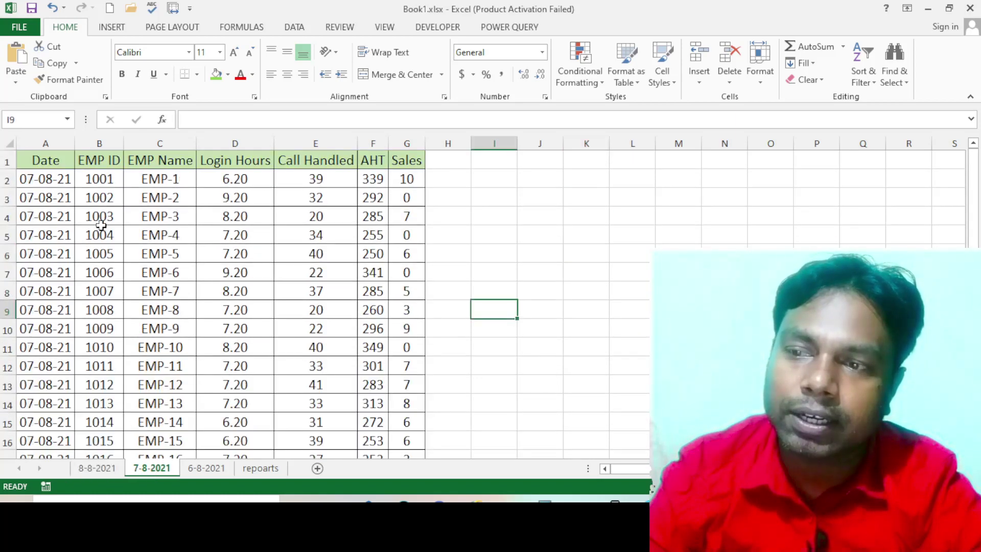
pyautogui.scroll(-2, 233, 322)
pyautogui.scroll(2, 231, 349)
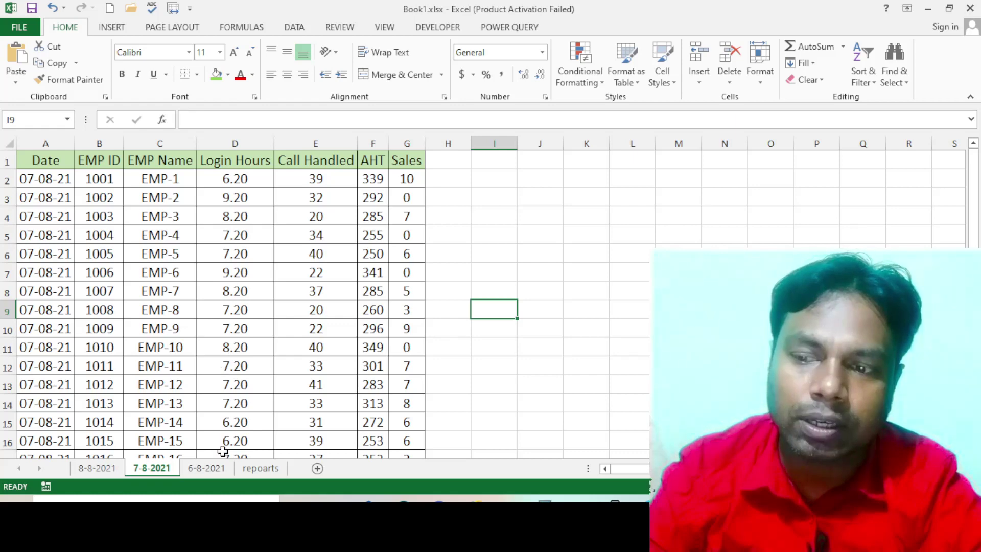
pyautogui.click(207, 468)
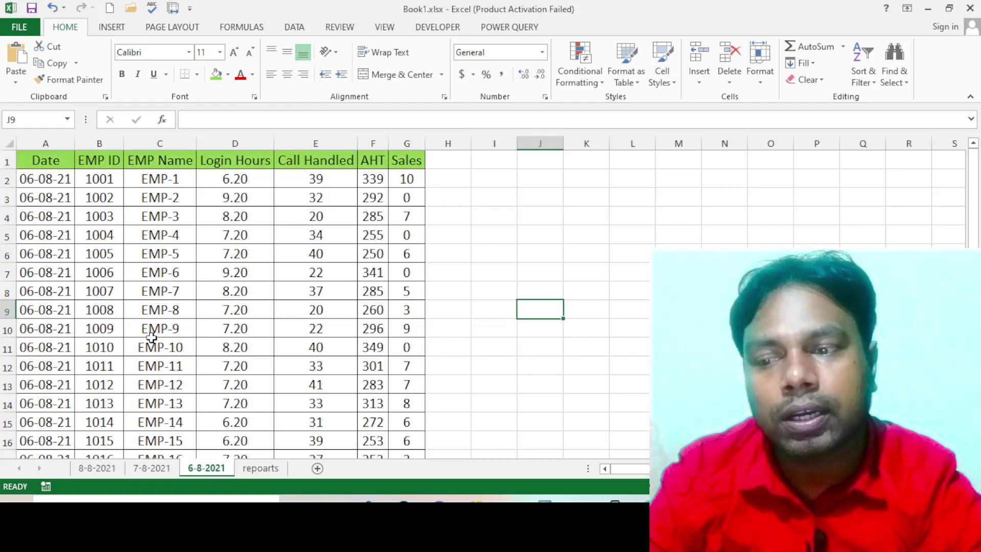
pyautogui.scroll(-2, 245, 380)
pyautogui.scroll(2, 243, 381)
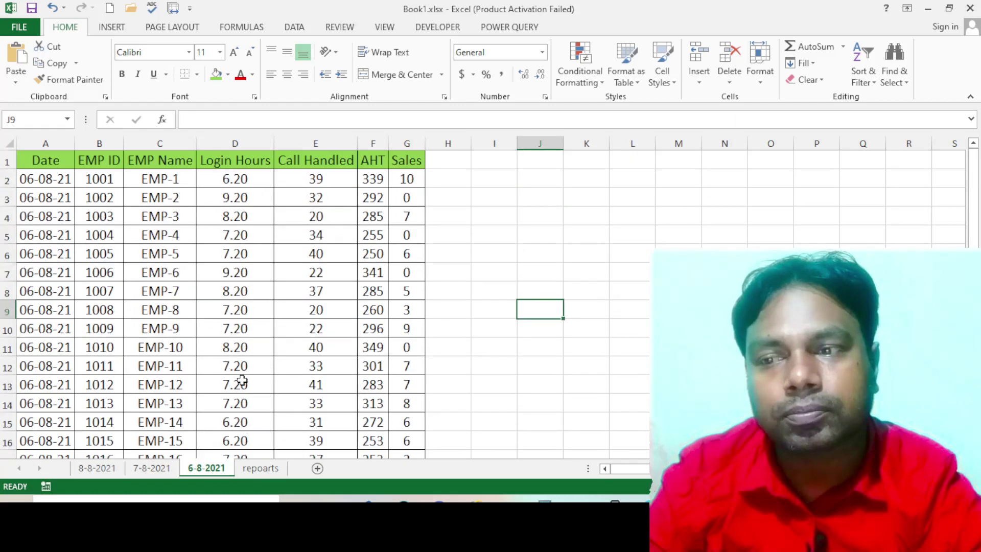
pyautogui.click(431, 270)
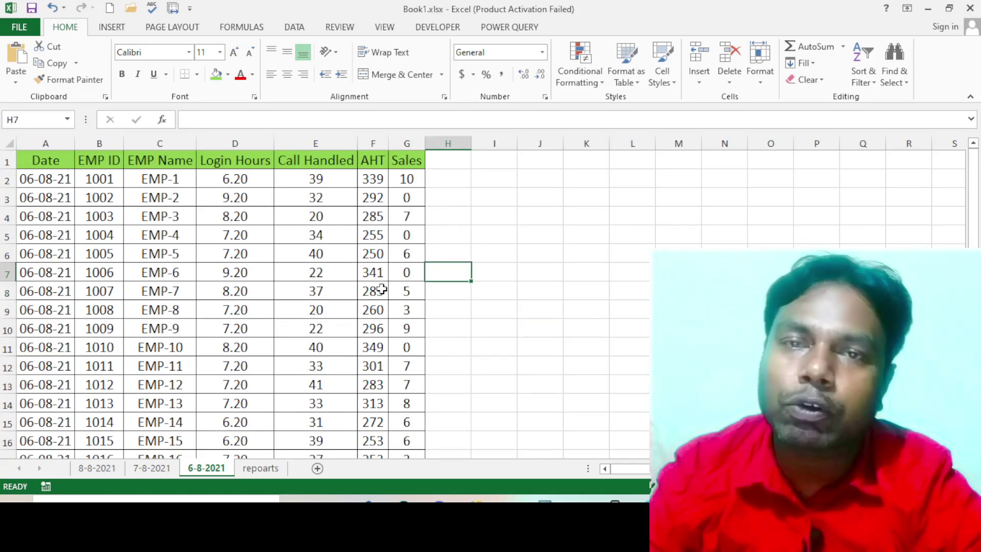
# Step: Cycle through the three daily sheets to repoarts and select D7:D8 under Login Hours
pyautogui.click(97, 468)
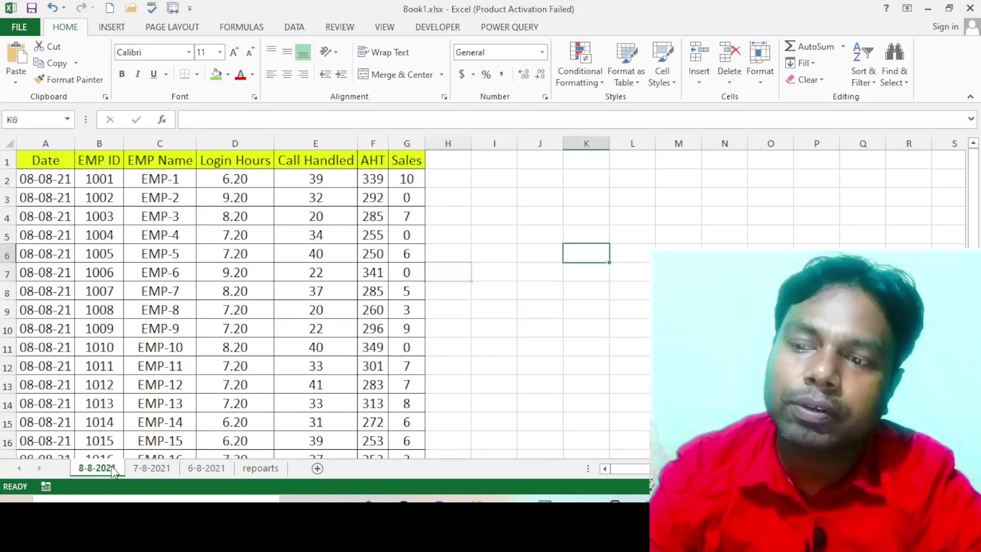
pyautogui.click(152, 468)
pyautogui.click(197, 471)
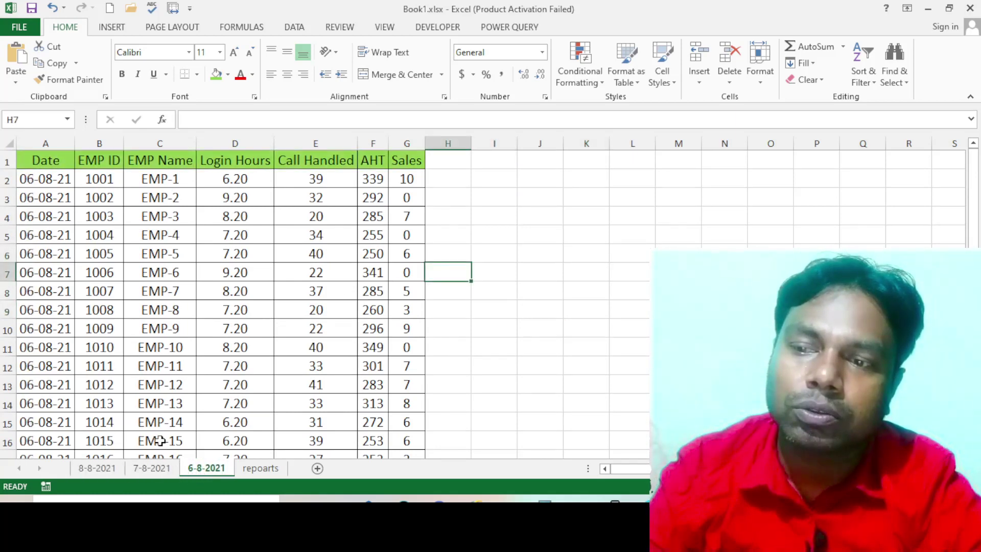
pyautogui.click(250, 469)
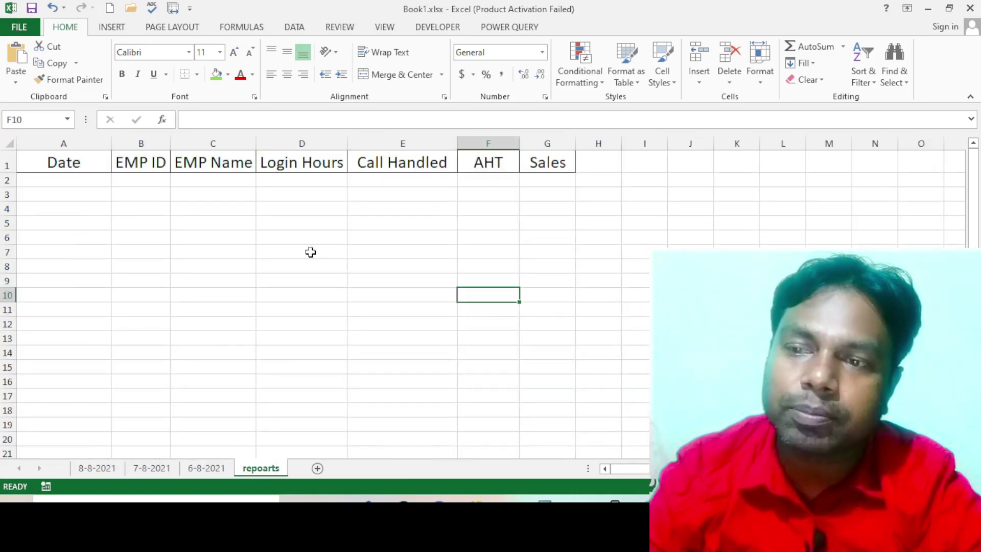
pyautogui.moveTo(311, 251); pyautogui.dragTo(312, 261)
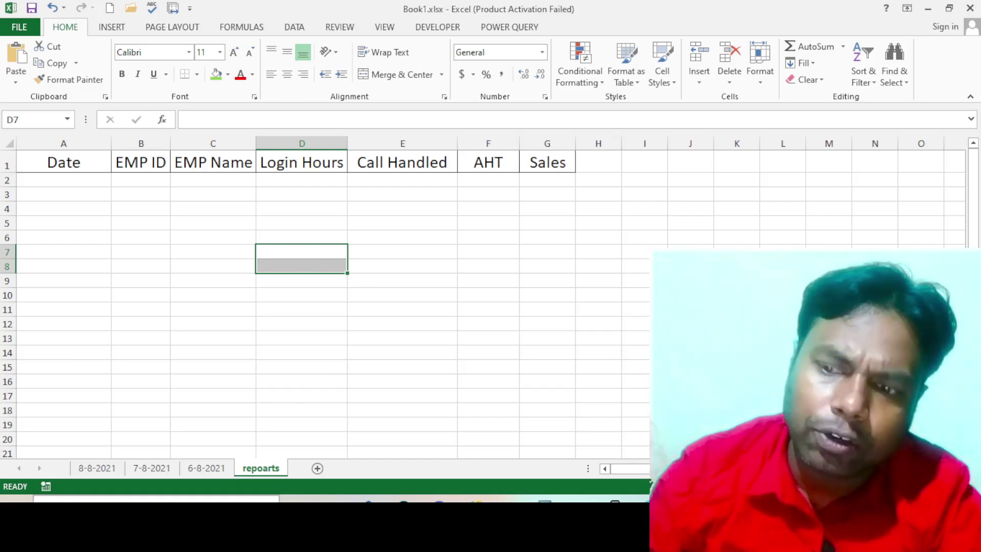
# Step: Flip through the daily sheets to repoarts again, ending on the 8-8-2021 sheet
pyautogui.click(95, 470)
pyautogui.click(155, 468)
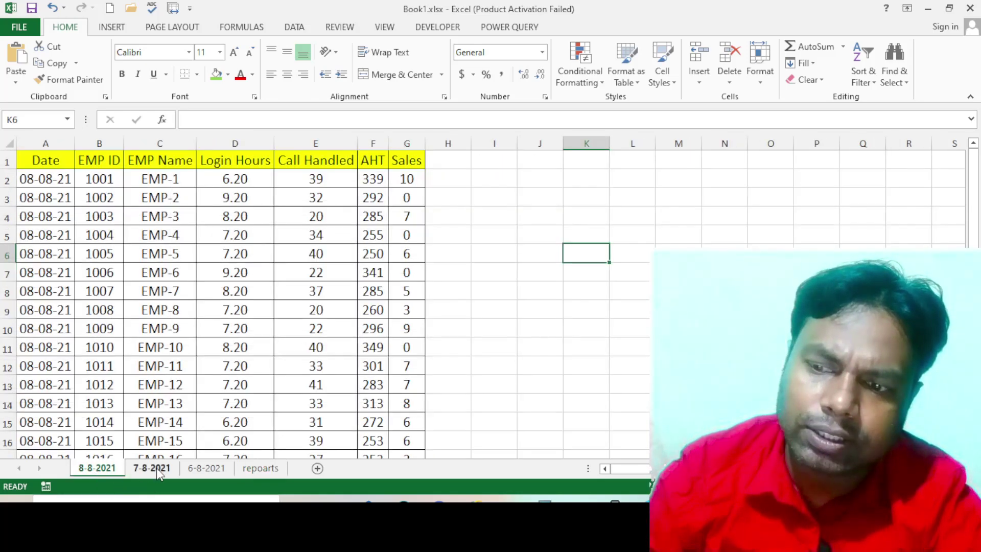
pyautogui.click(204, 470)
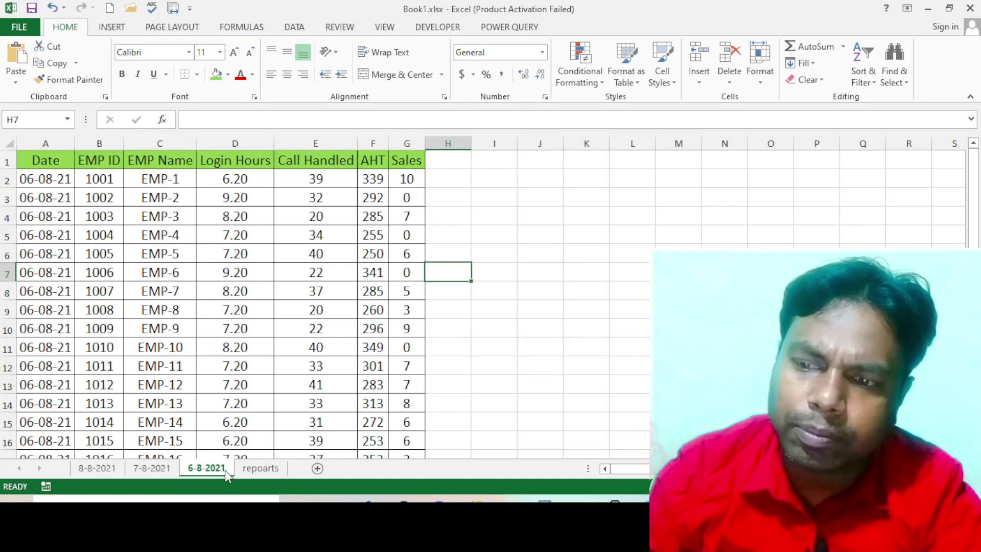
pyautogui.click(249, 472)
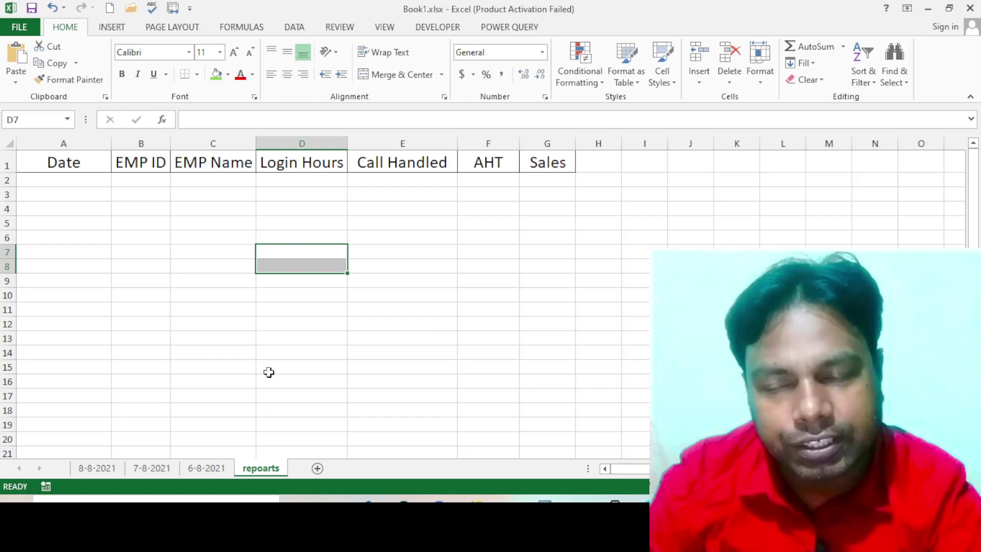
pyautogui.click(116, 469)
# Step: Compare the 6-8-2021 Call Handled value 31 in E15 with the empty repoarts D15
pyautogui.click(147, 469)
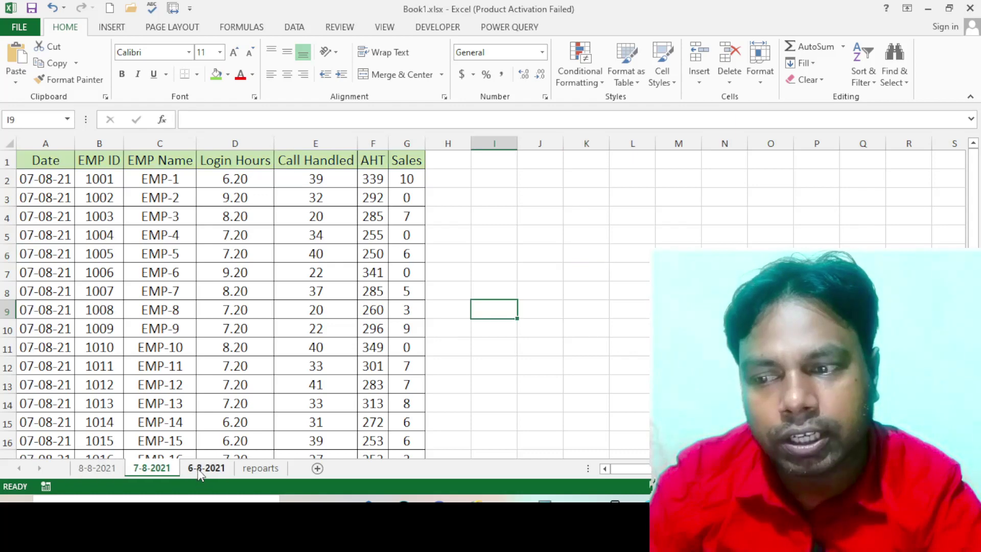
pyautogui.click(200, 470)
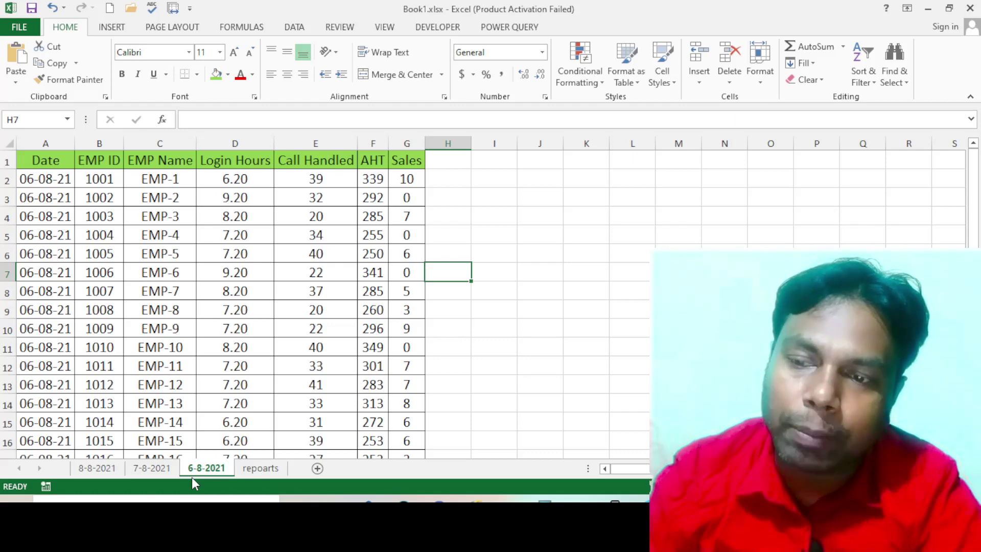
pyautogui.click(291, 419)
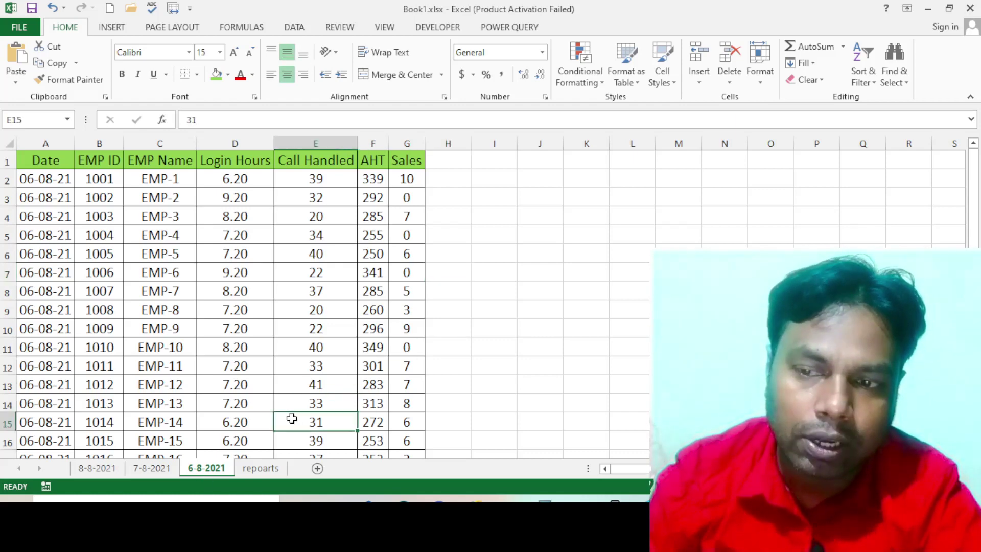
pyautogui.click(261, 468)
pyautogui.click(323, 361)
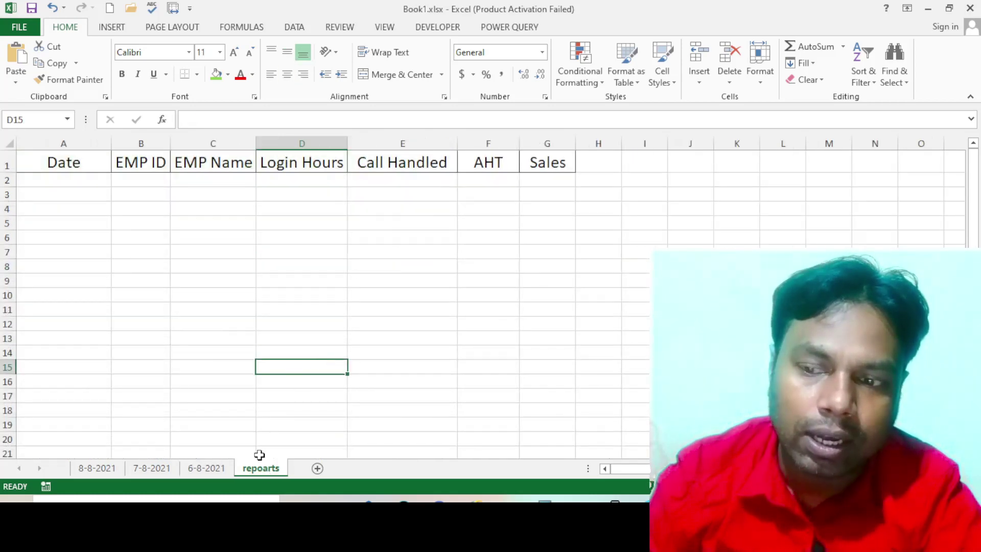
# Step: Page through the 6-8, 7-8 and 8-8-2021 sheets and return to the empty repoarts sheet
pyautogui.click(222, 467)
pyautogui.click(151, 467)
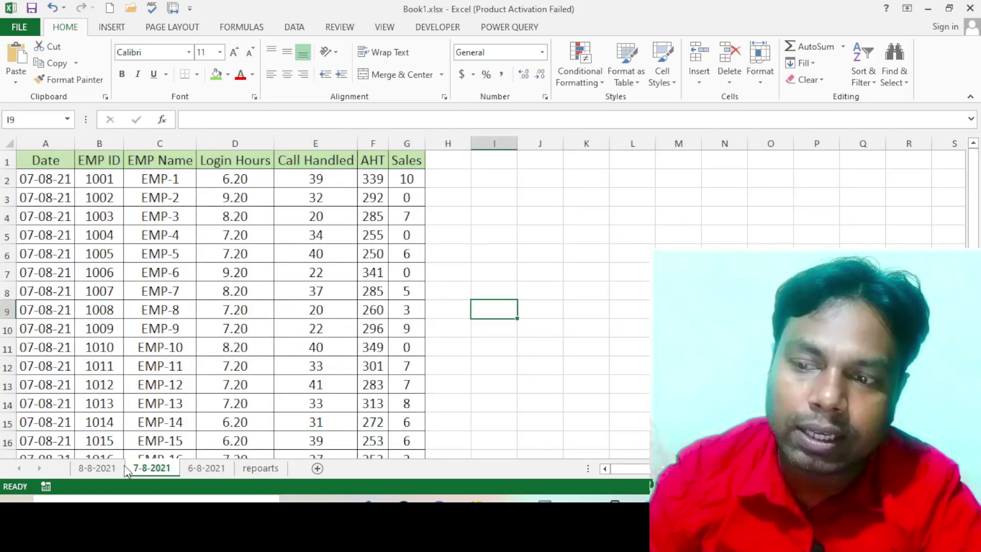
pyautogui.click(102, 468)
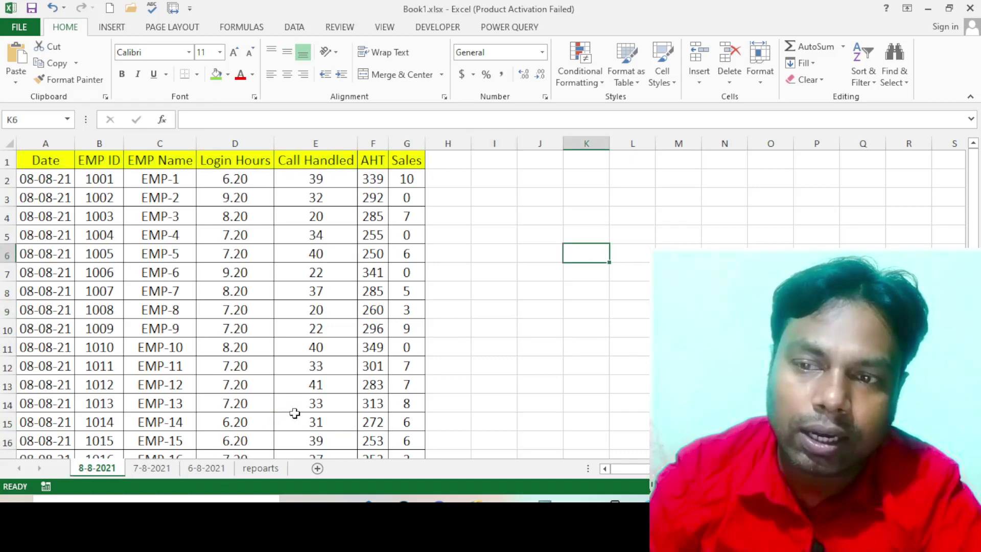
pyautogui.scroll(-2, 295, 414)
pyautogui.scroll(2, 295, 413)
pyautogui.click(152, 468)
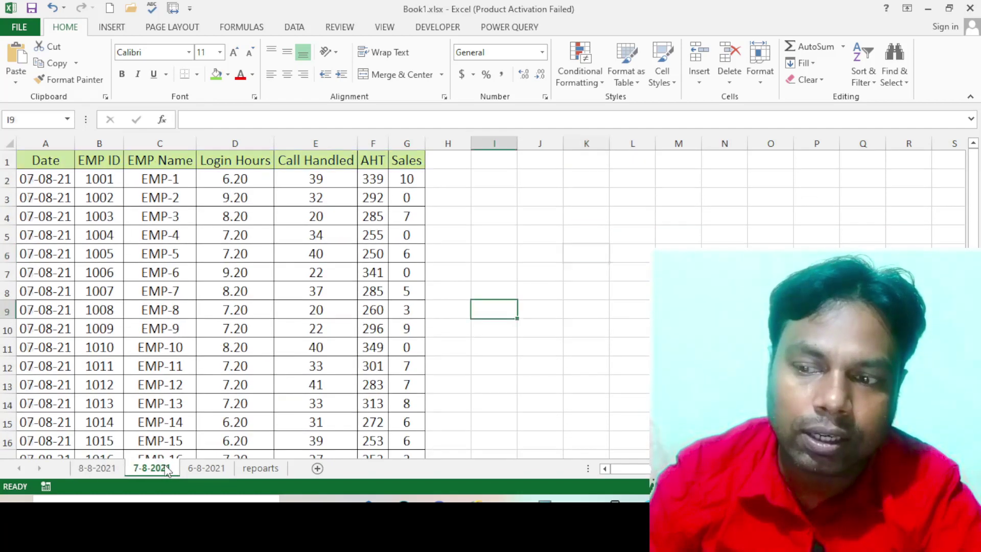
pyautogui.click(199, 469)
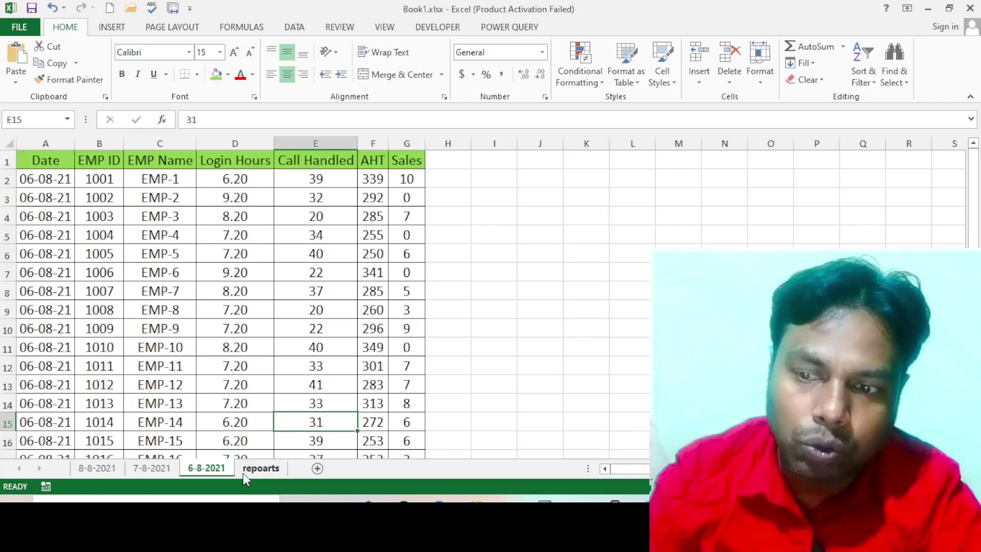
pyautogui.click(244, 472)
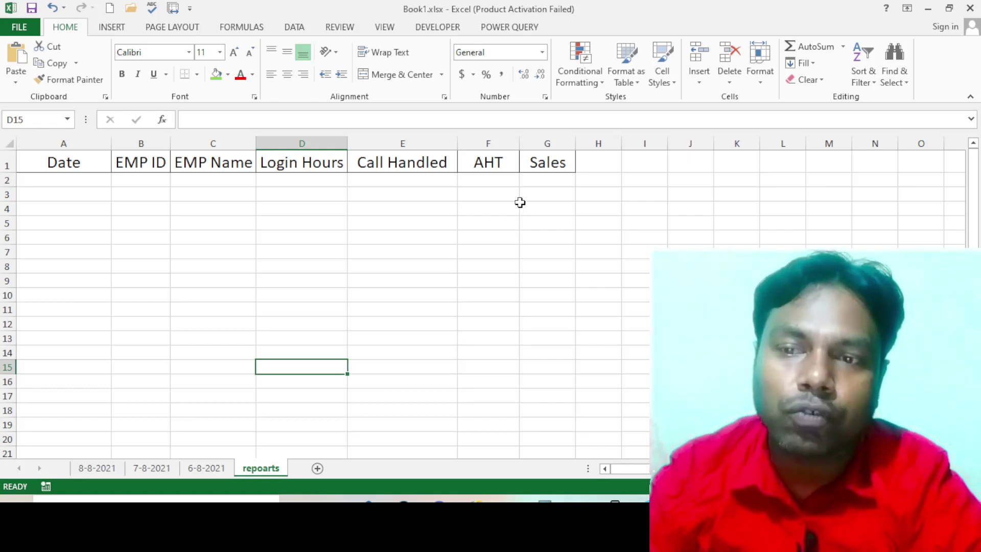
# Step: Select the Date-to-Sales header rows on the 8-8-2021 and 7-8-2021 sheets
pyautogui.click(105, 468)
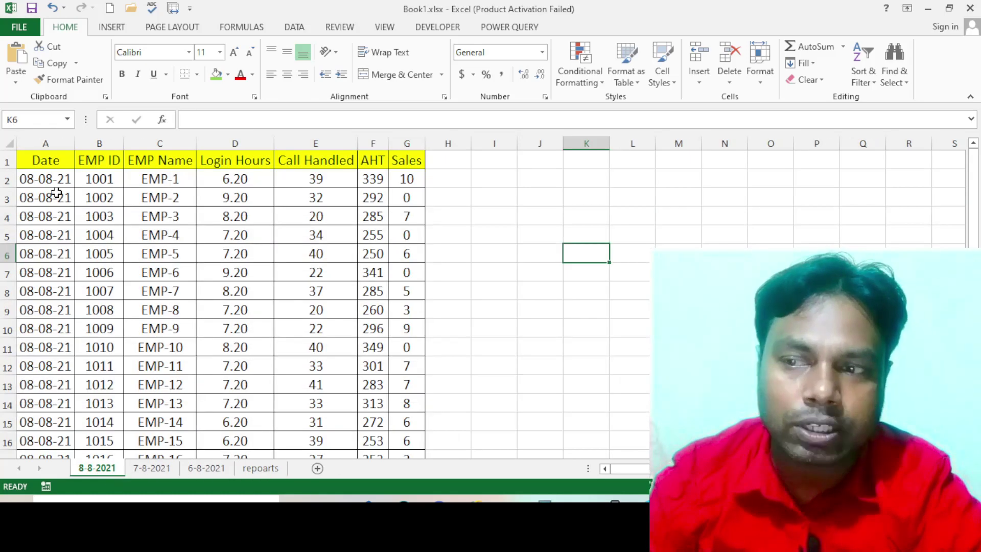
pyautogui.moveTo(48, 159); pyautogui.dragTo(397, 166)
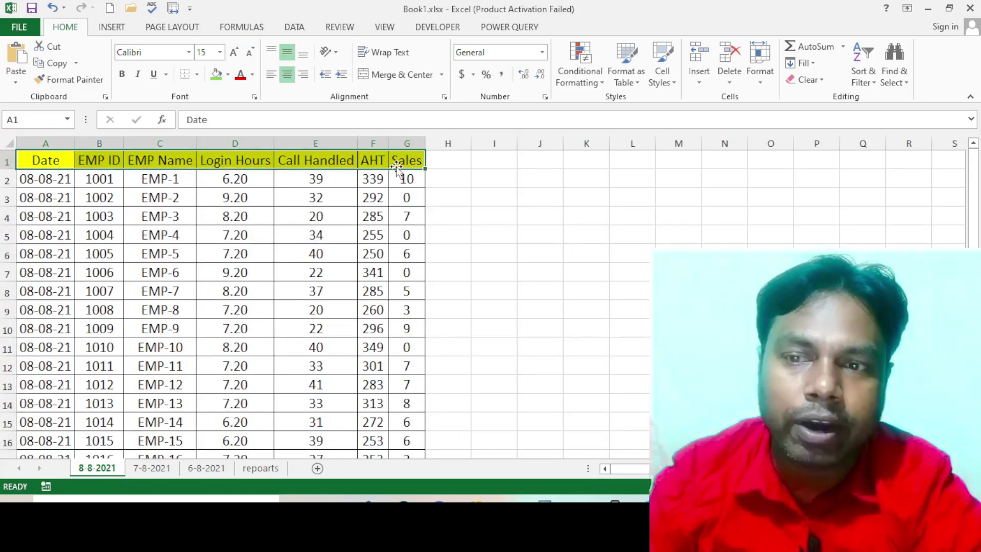
pyautogui.click(77, 200)
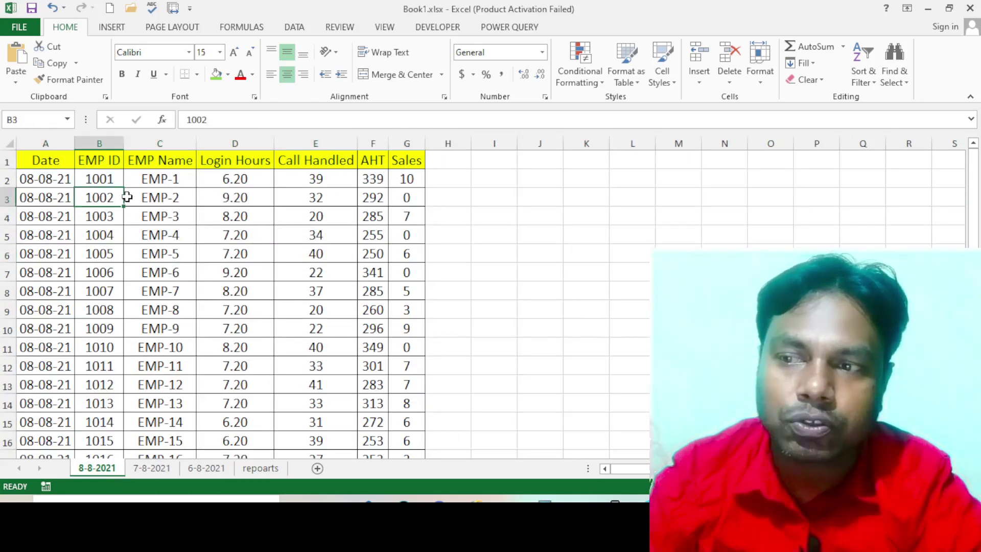
pyautogui.click(152, 468)
pyautogui.moveTo(46, 160); pyautogui.dragTo(396, 159)
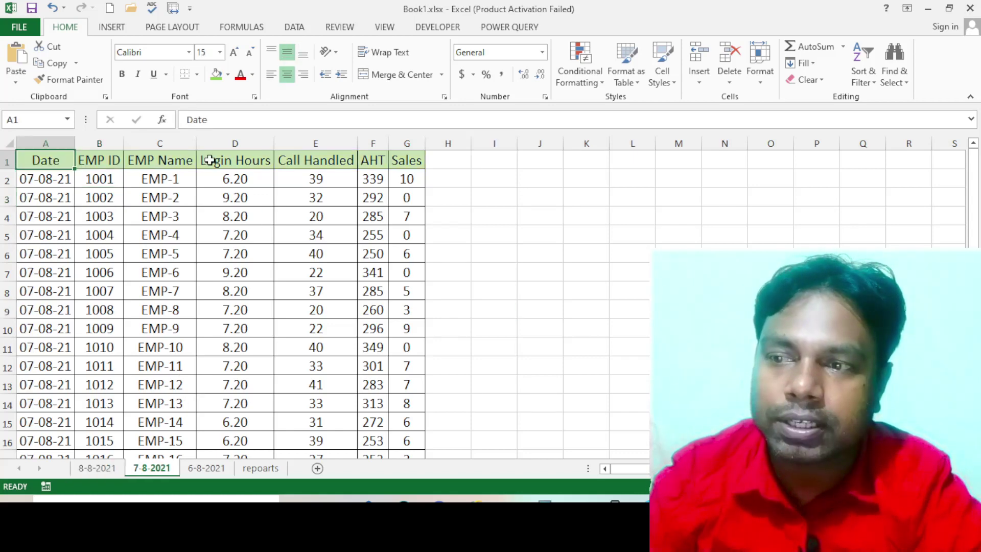
pyautogui.click(396, 159)
# Step: Compare the 6-8-2021 header row with the repoarts Date-to-Sales headers
pyautogui.click(190, 476)
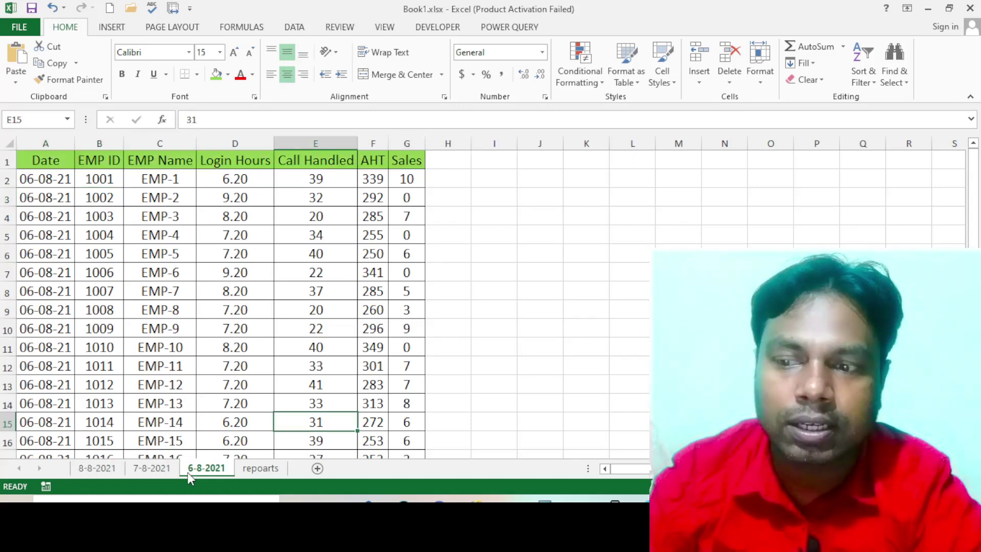
pyautogui.moveTo(55, 160); pyautogui.dragTo(367, 160)
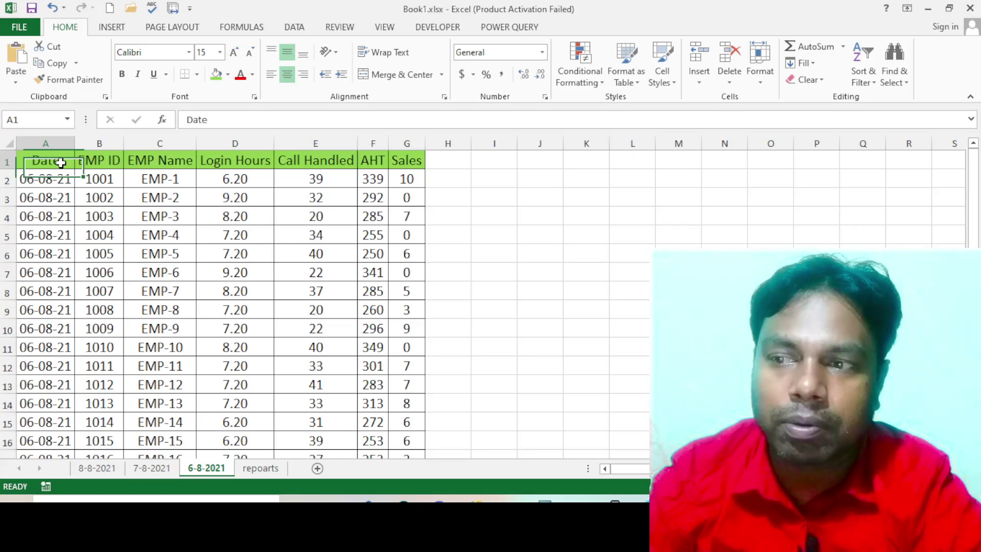
pyautogui.click(306, 235)
pyautogui.click(246, 472)
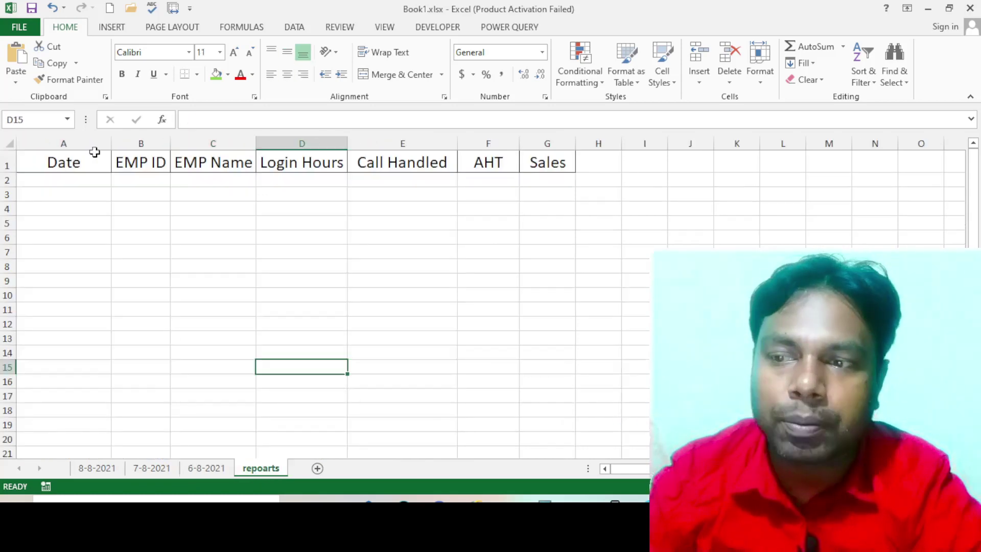
pyautogui.moveTo(51, 163)
pyautogui.mouseDown()
pyautogui.moveTo(341, 149)
pyautogui.moveTo(536, 159)
pyautogui.mouseUp()
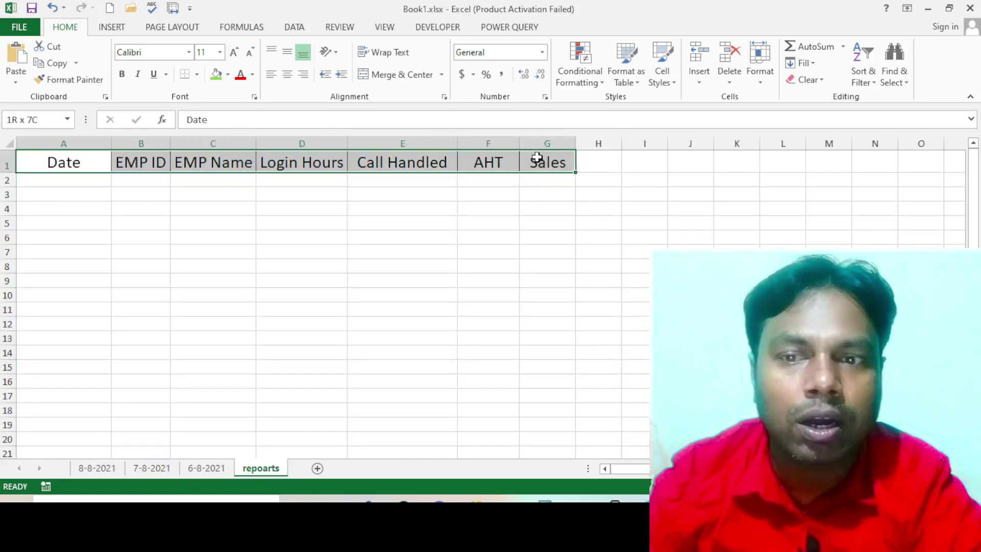
pyautogui.click(464, 218)
pyautogui.click(86, 470)
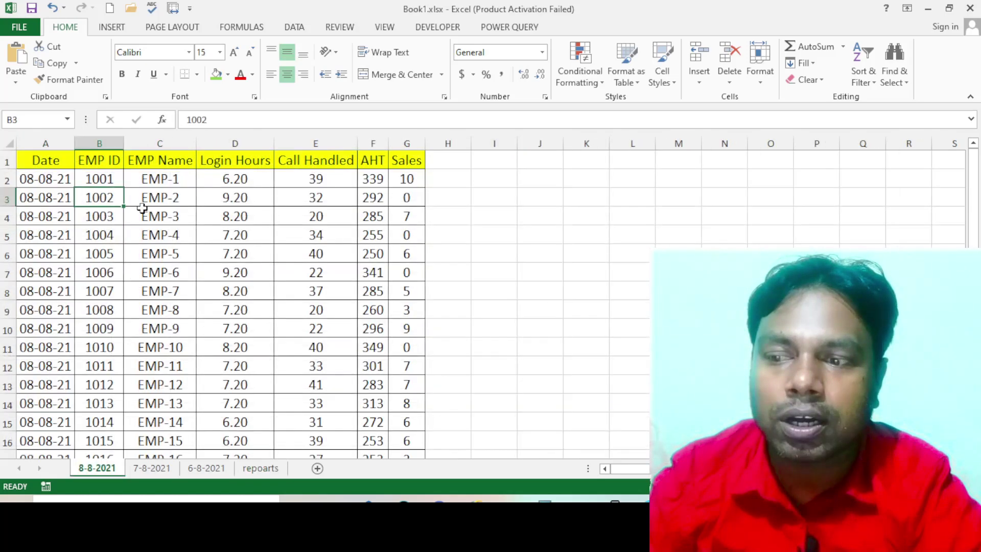
pyautogui.click(464, 261)
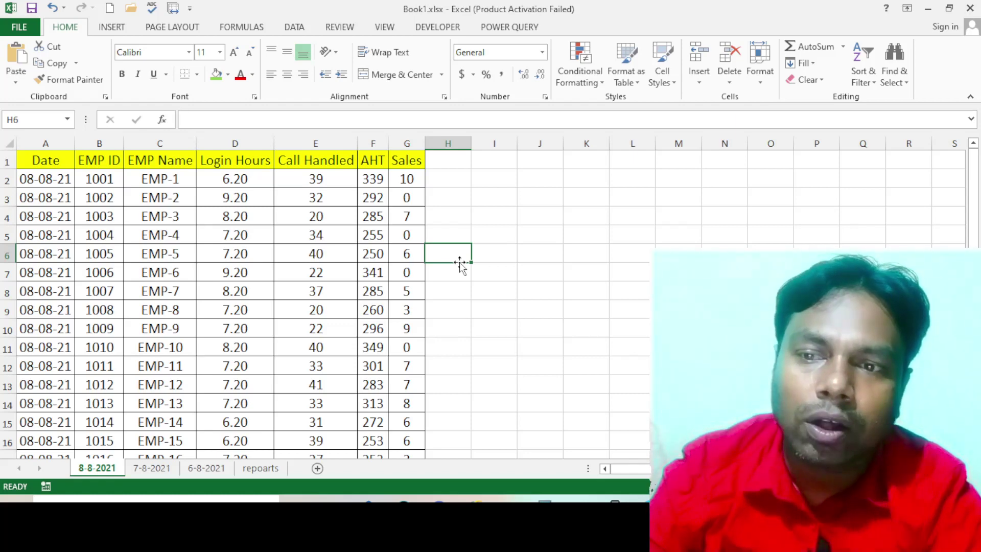
pyautogui.click(263, 469)
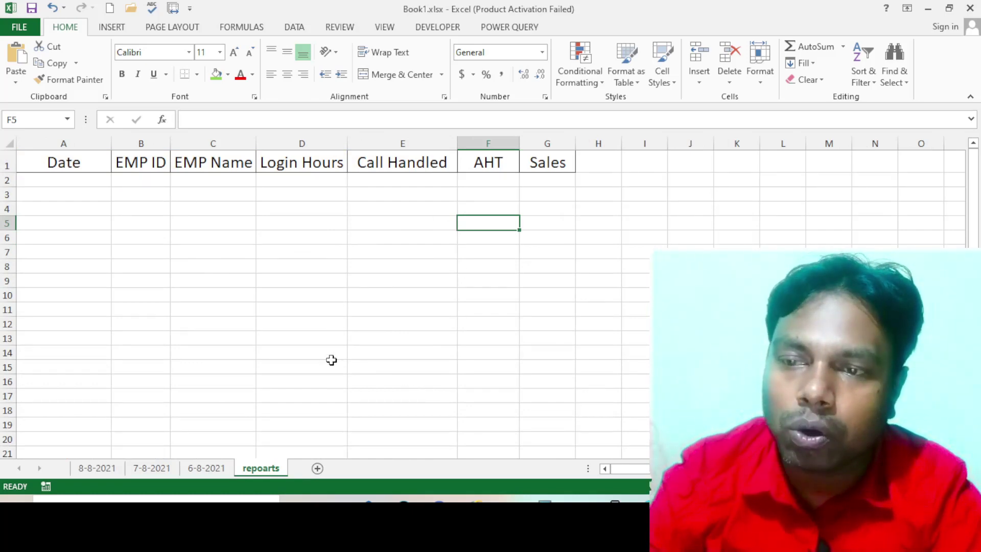
# Step: Open the Visual Basic editor from the DEVELOPER tab and insert a new Module1
pyautogui.click(448, 32)
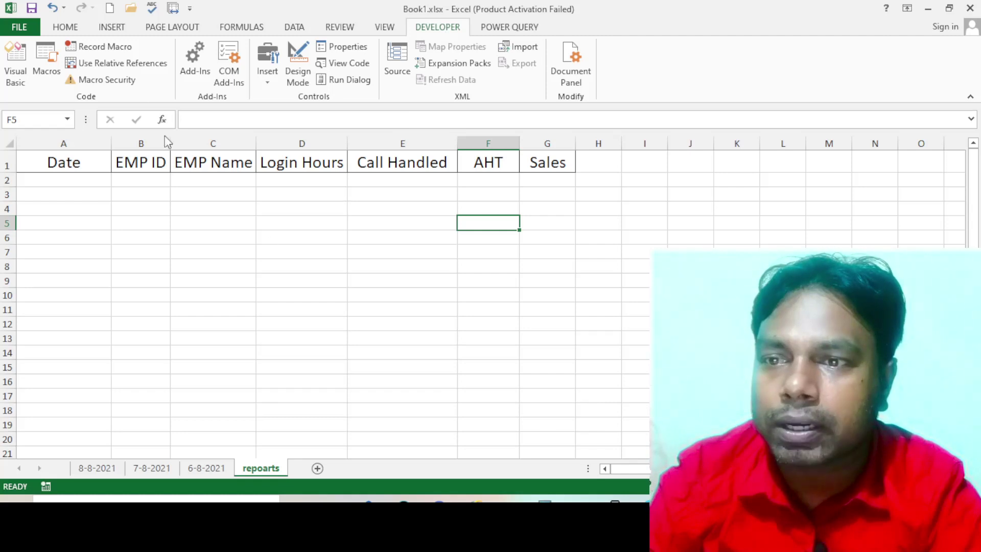
pyautogui.click(13, 73)
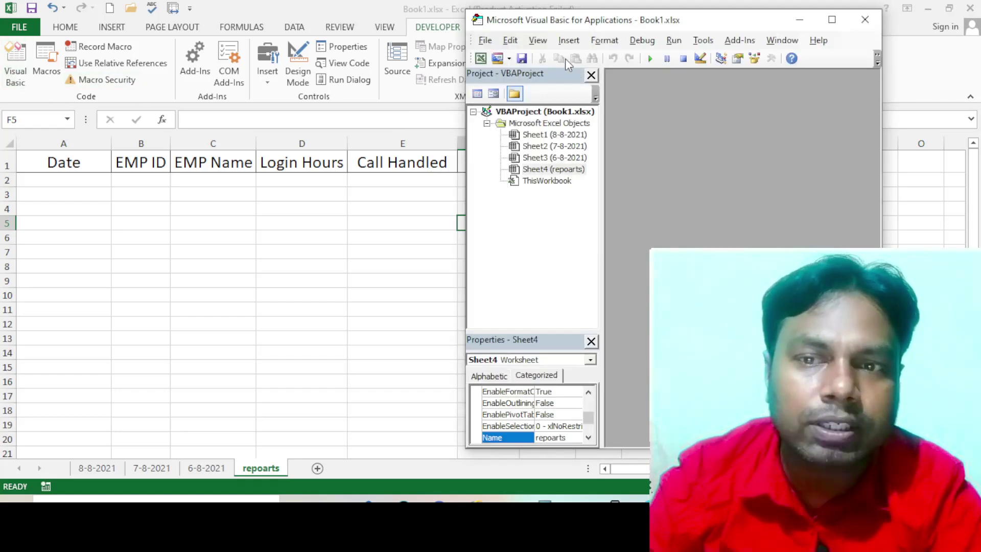
pyautogui.moveTo(607, 27); pyautogui.dragTo(269, 34)
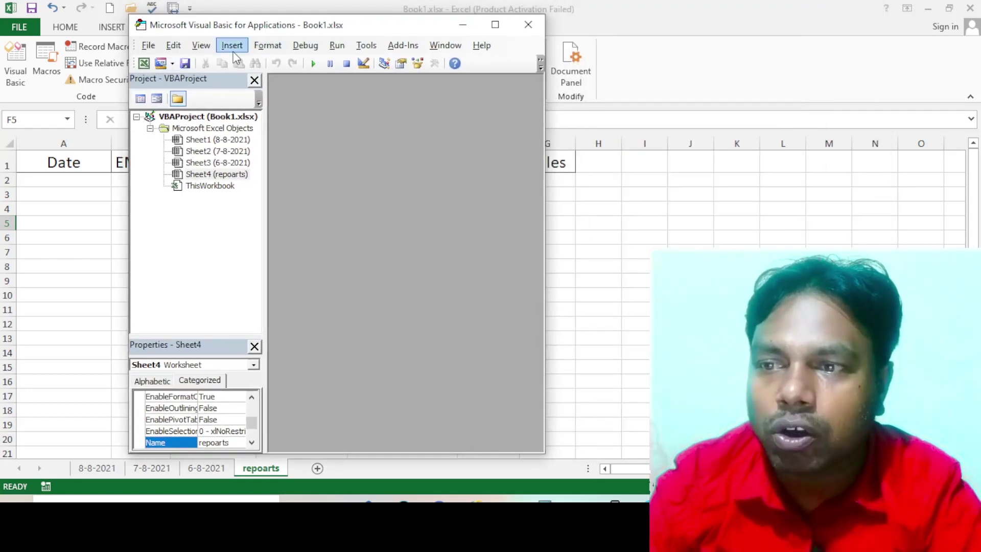
pyautogui.click(232, 46)
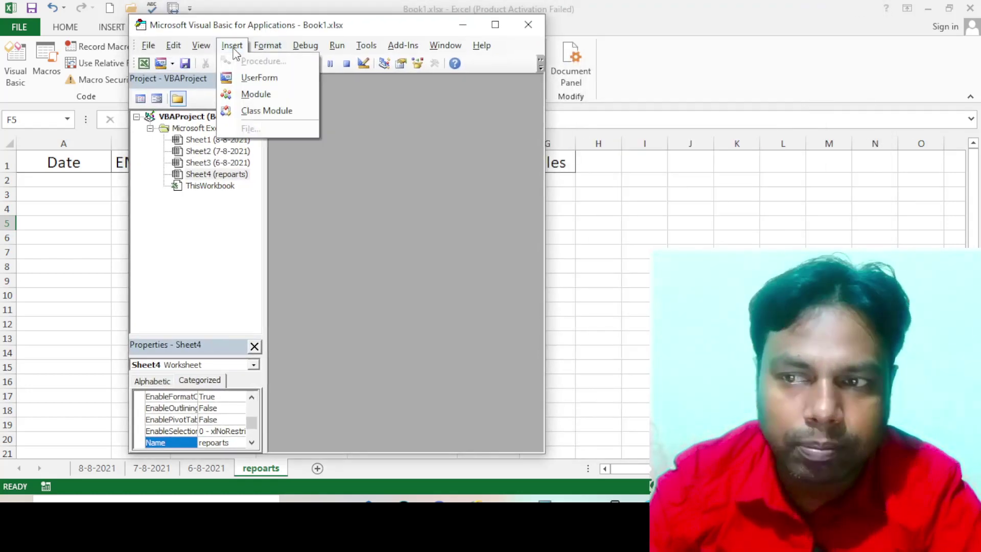
pyautogui.click(255, 94)
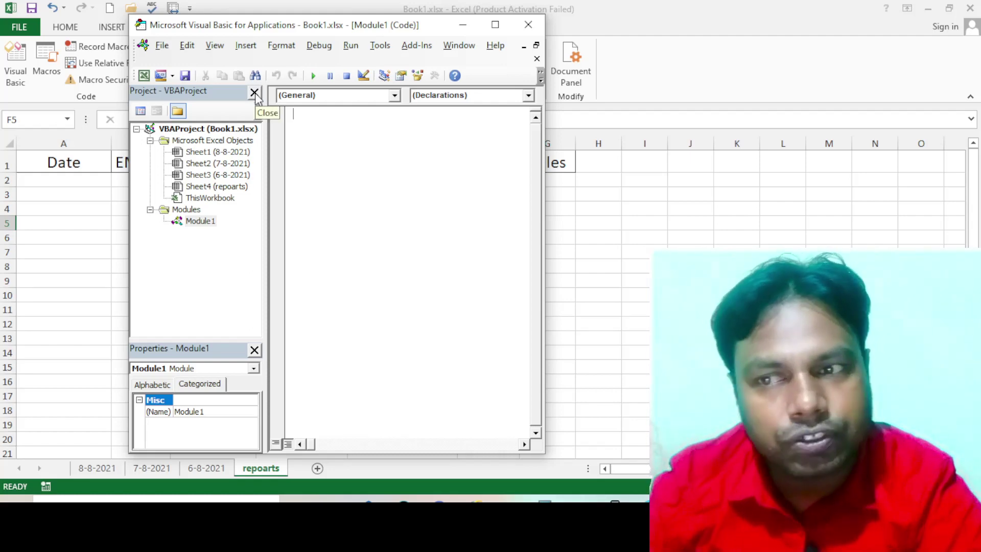
# Step: Add a Public Sub procedure named 'data' to Module1 with blank lines in its body
pyautogui.click(208, 221)
pyautogui.click(335, 173)
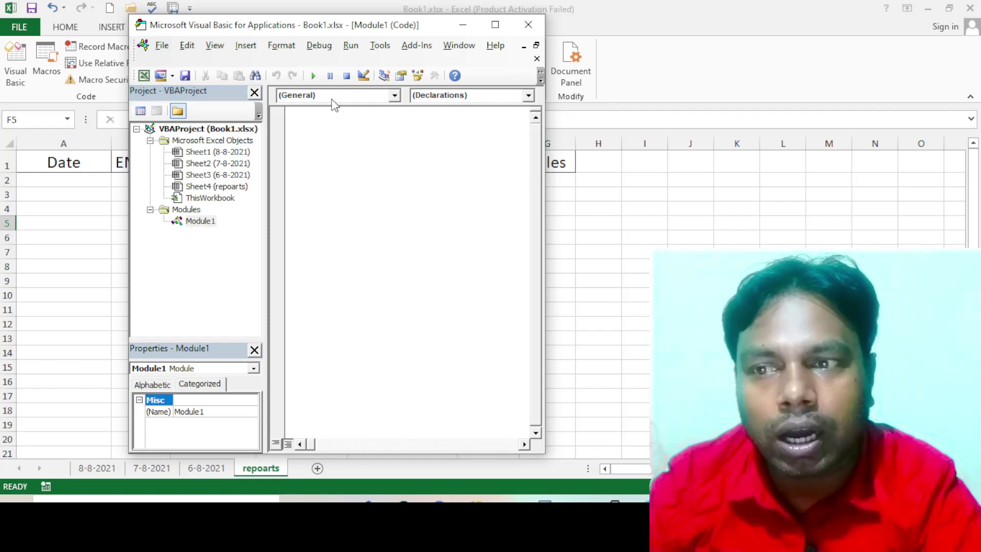
pyautogui.click(245, 45)
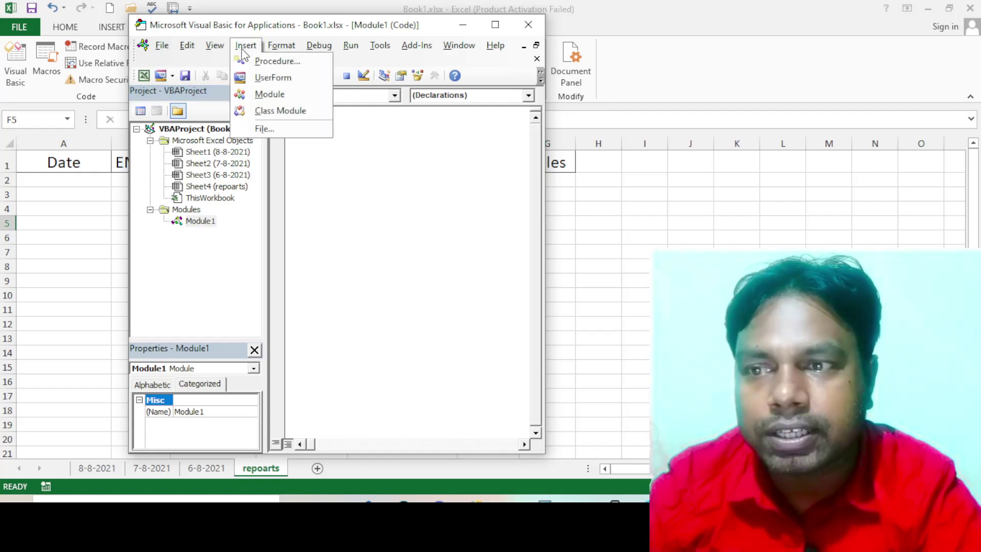
pyautogui.click(287, 61)
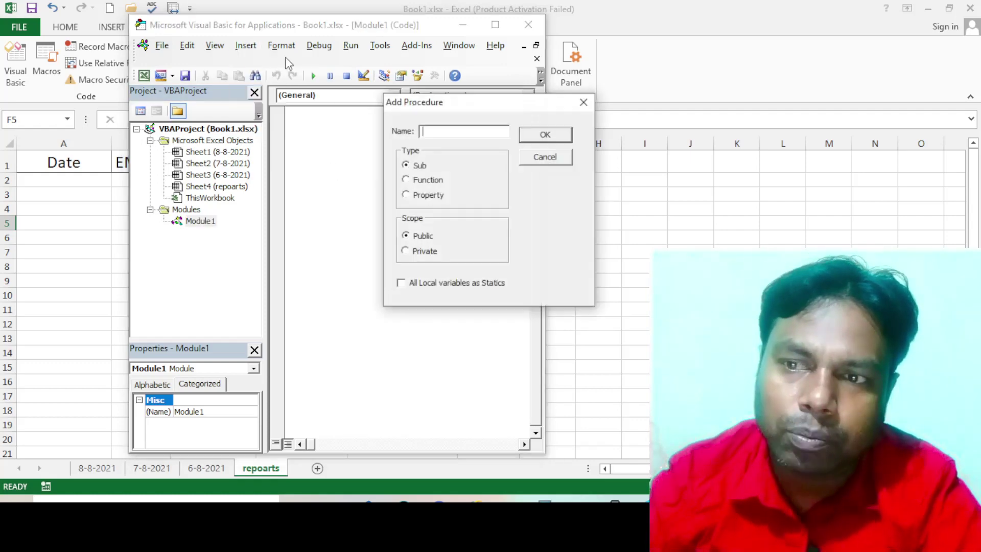
pyautogui.moveTo(455, 102); pyautogui.dragTo(346, 124)
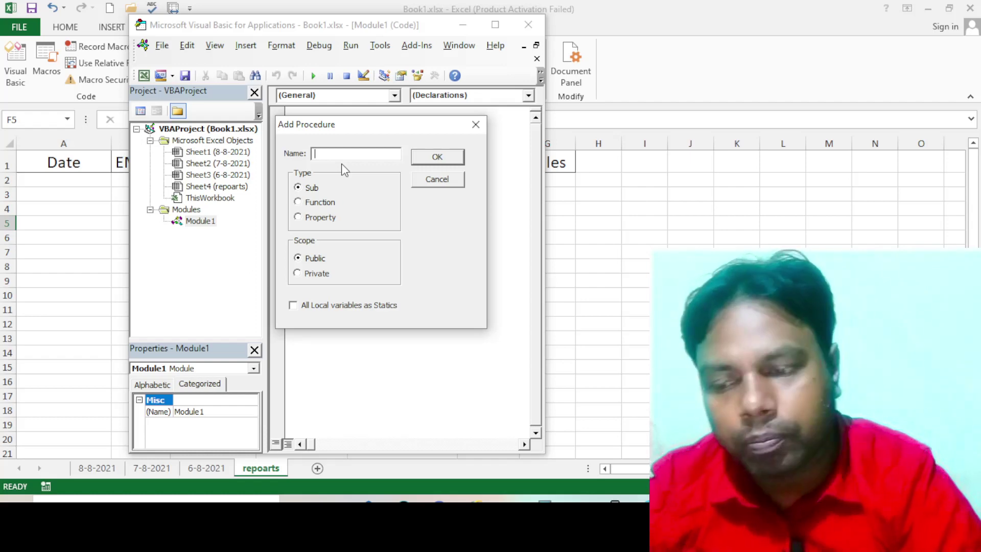
pyautogui.write('data')
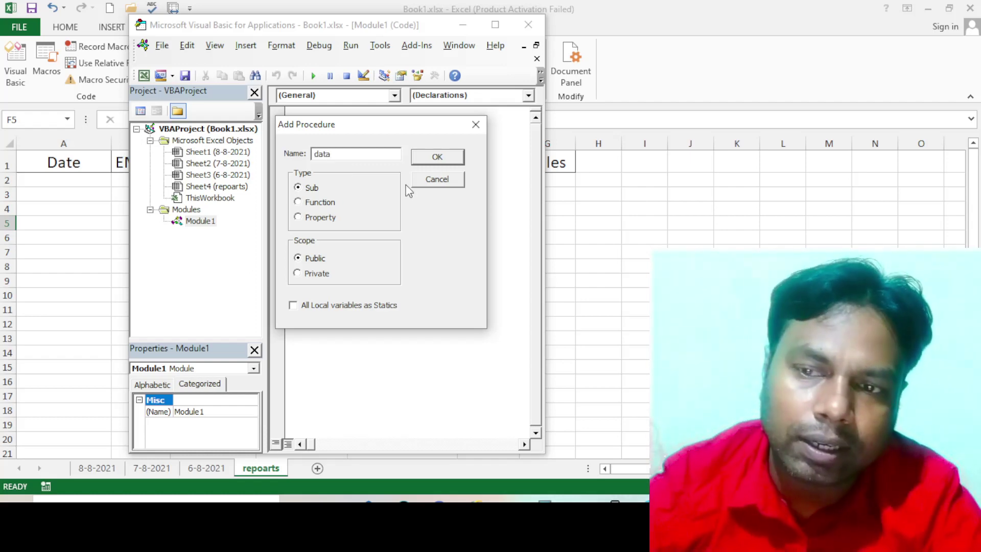
pyautogui.click(441, 159)
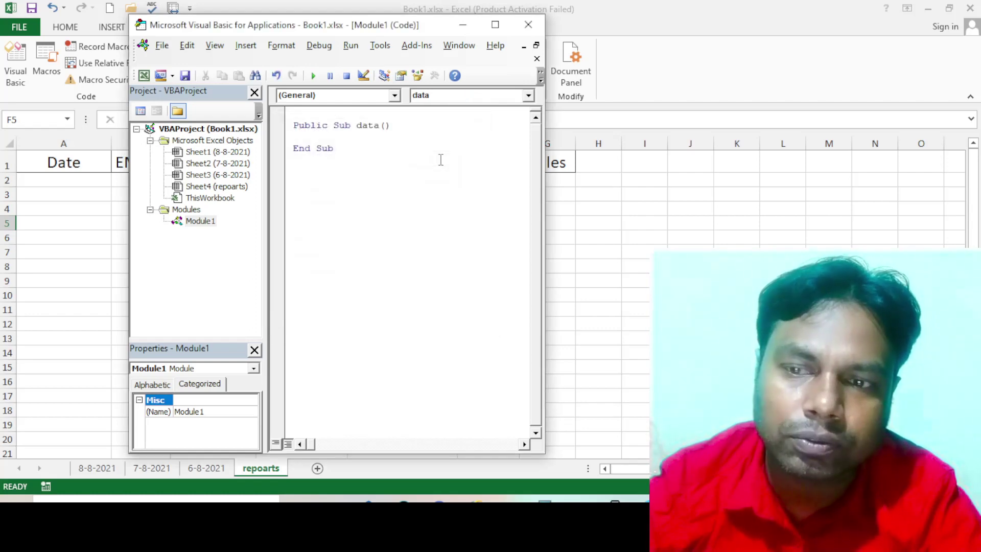
pyautogui.press('Return')
pyautogui.press('Return')
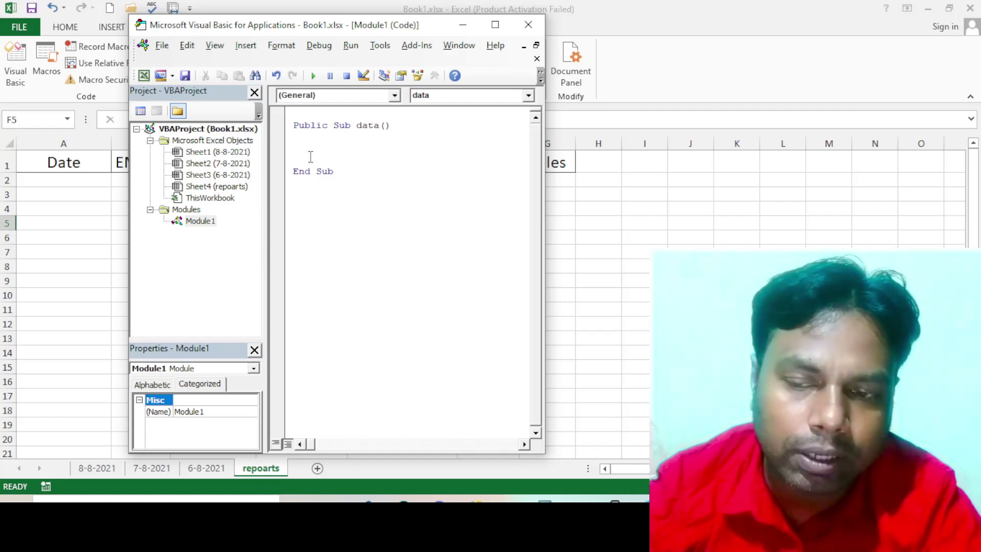
pyautogui.hotkey('alt', 'Tab')
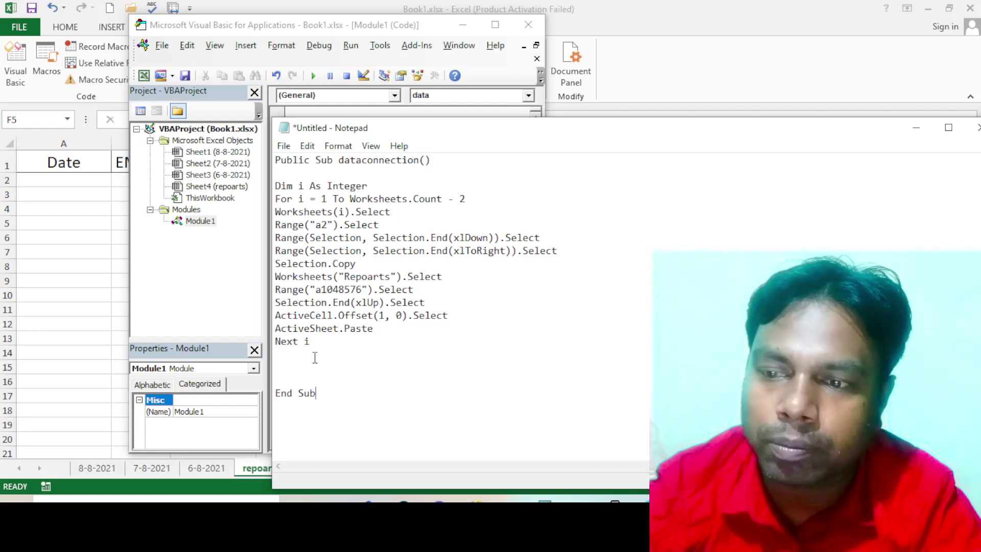
# Step: Copy the Notepad loop code from Dim i As Integer through Next i
pyautogui.moveTo(313, 342); pyautogui.dragTo(272, 187)
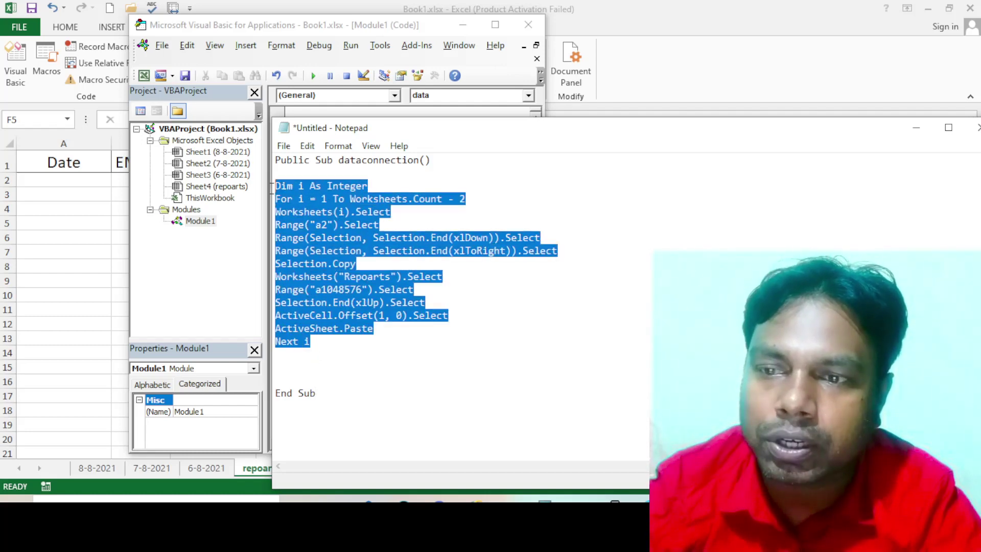
pyautogui.rightClick(317, 218)
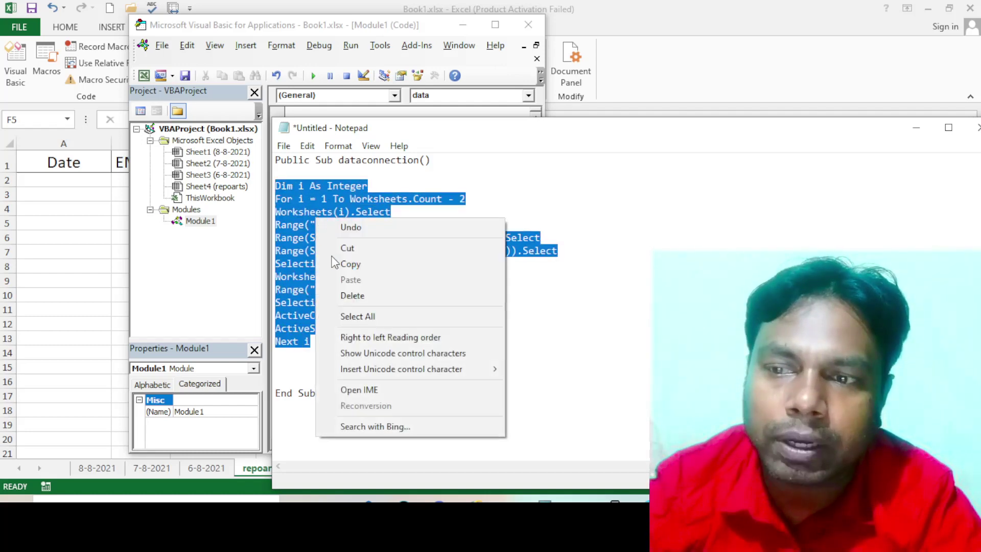
pyautogui.click(352, 264)
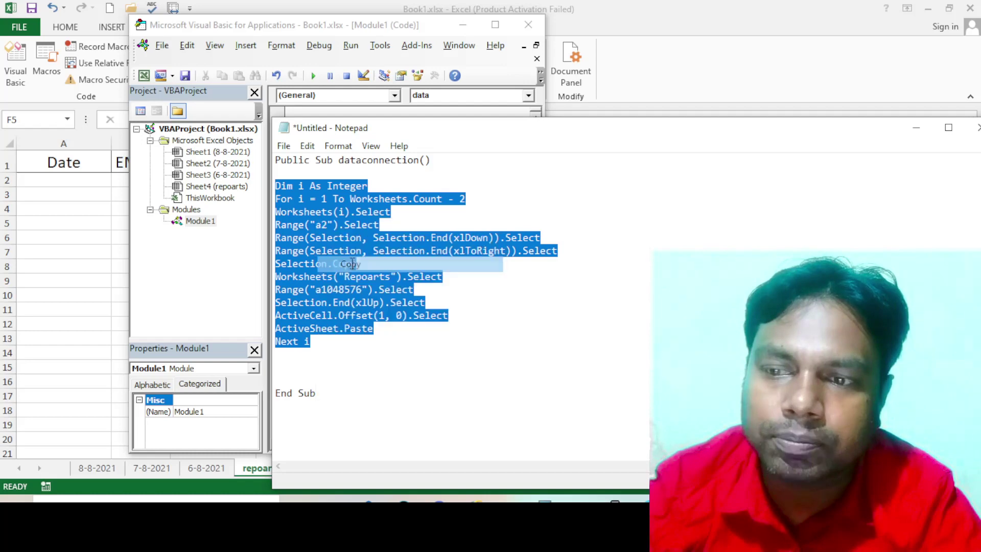
pyautogui.click(916, 128)
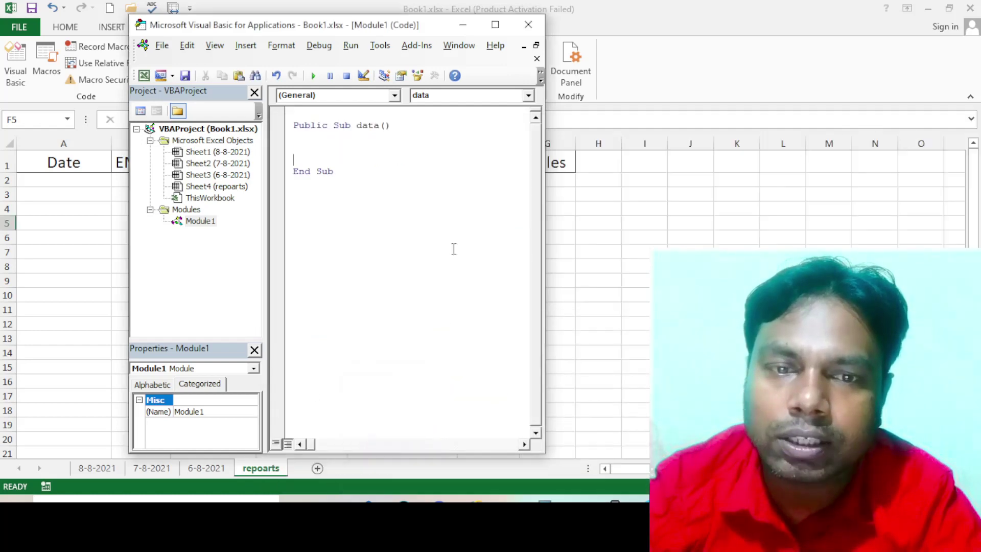
pyautogui.rightClick(295, 148)
# Step: Paste the copied loop into the body of Sub data and lower the editor window
pyautogui.click(339, 192)
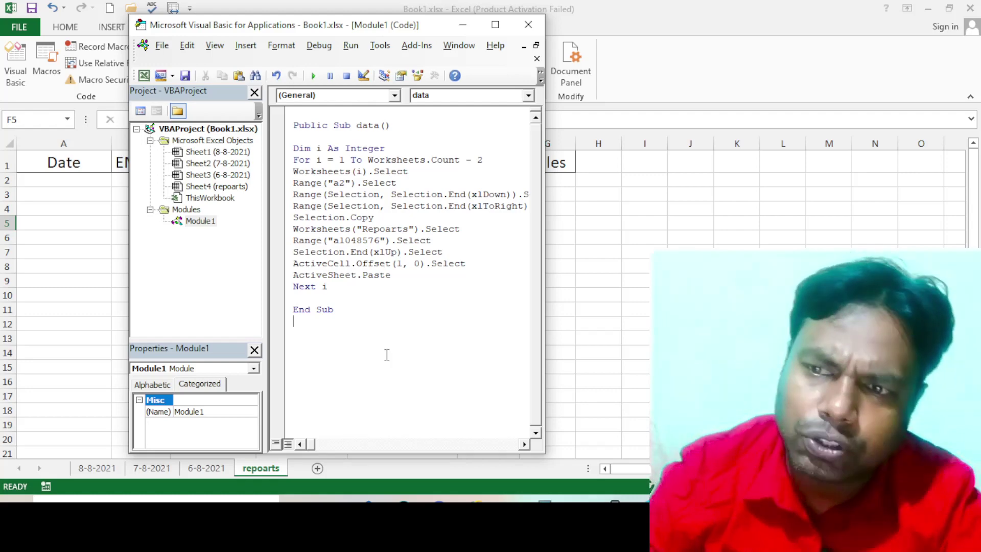
pyautogui.moveTo(431, 28)
pyautogui.mouseDown()
pyautogui.moveTo(426, 148)
pyautogui.moveTo(399, 90)
pyautogui.mouseUp()
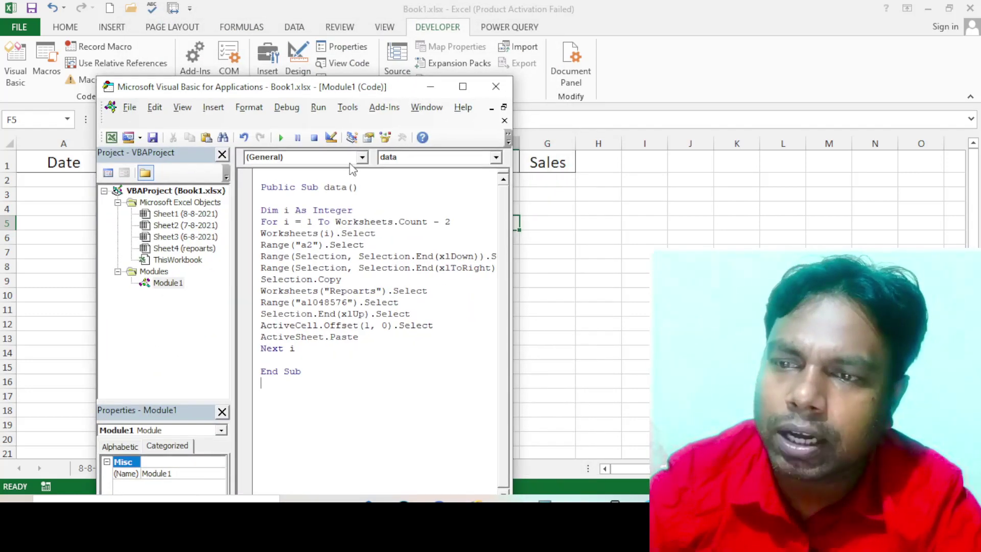
# Step: Minimize the VBA editor and flip through the daily sheets to repoarts, selecting A3
pyautogui.click(430, 86)
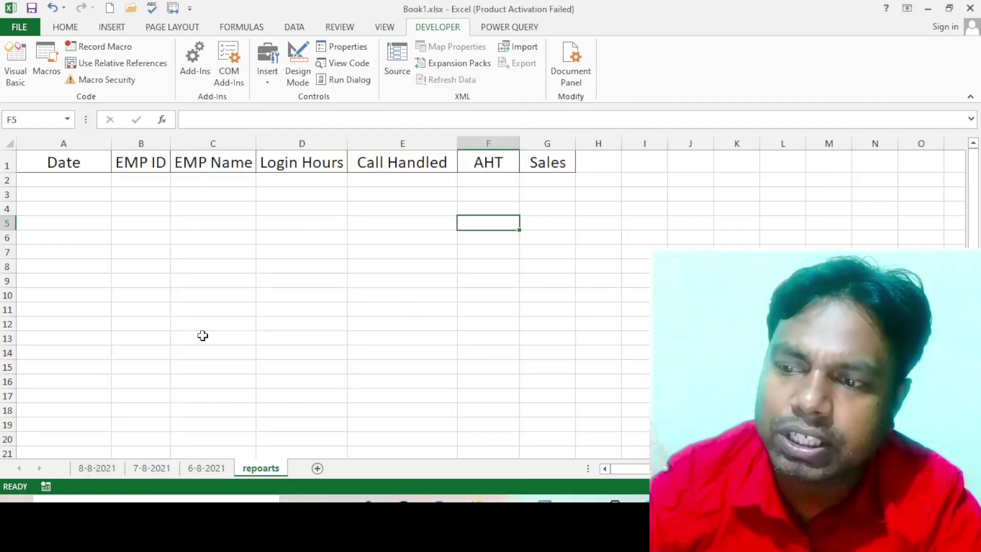
pyautogui.click(201, 335)
pyautogui.click(101, 468)
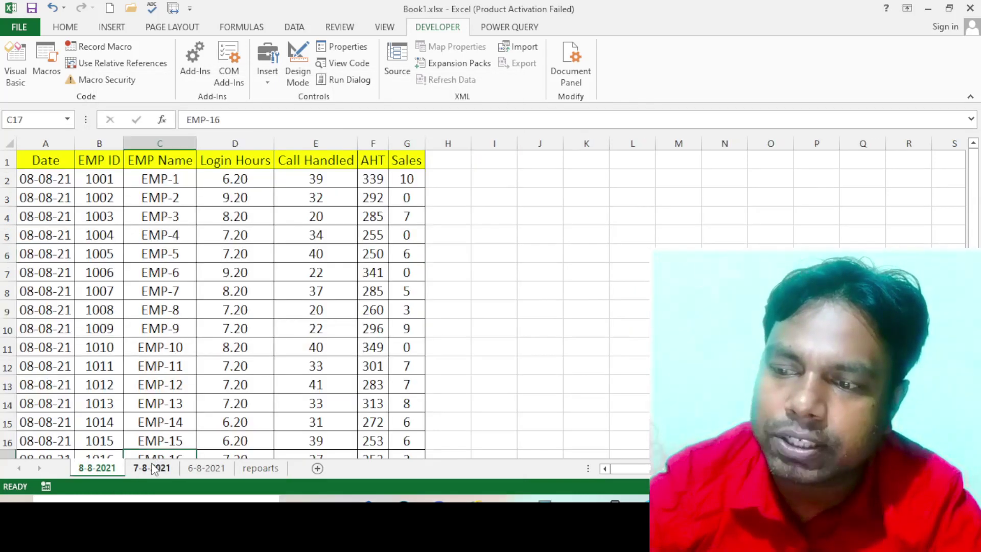
pyautogui.click(151, 468)
pyautogui.click(207, 468)
pyautogui.click(251, 469)
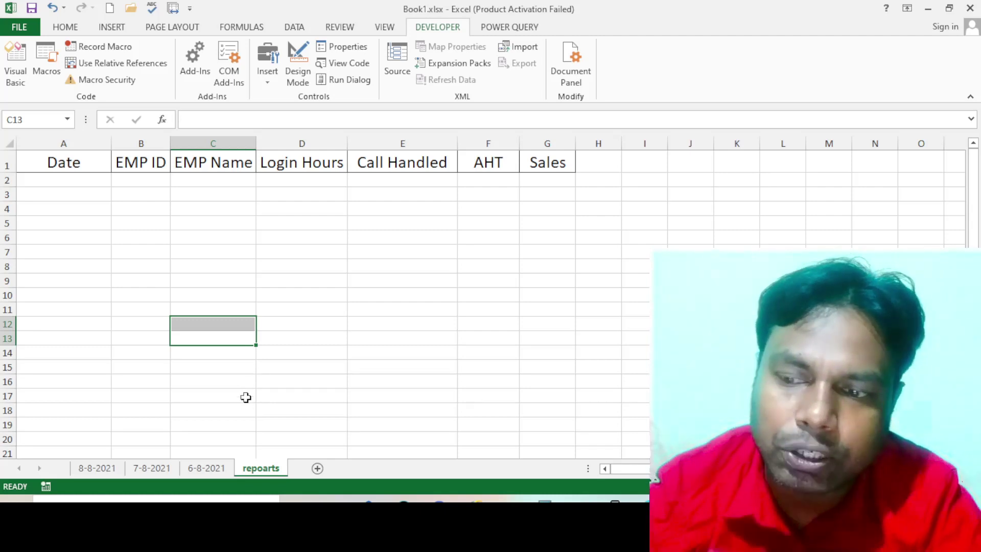
pyautogui.click(81, 196)
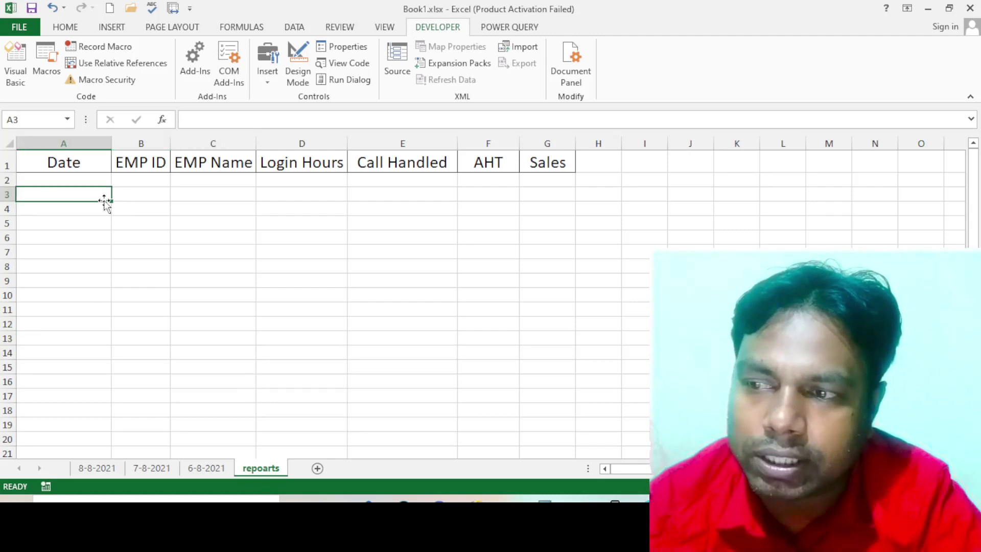
pyautogui.click(428, 211)
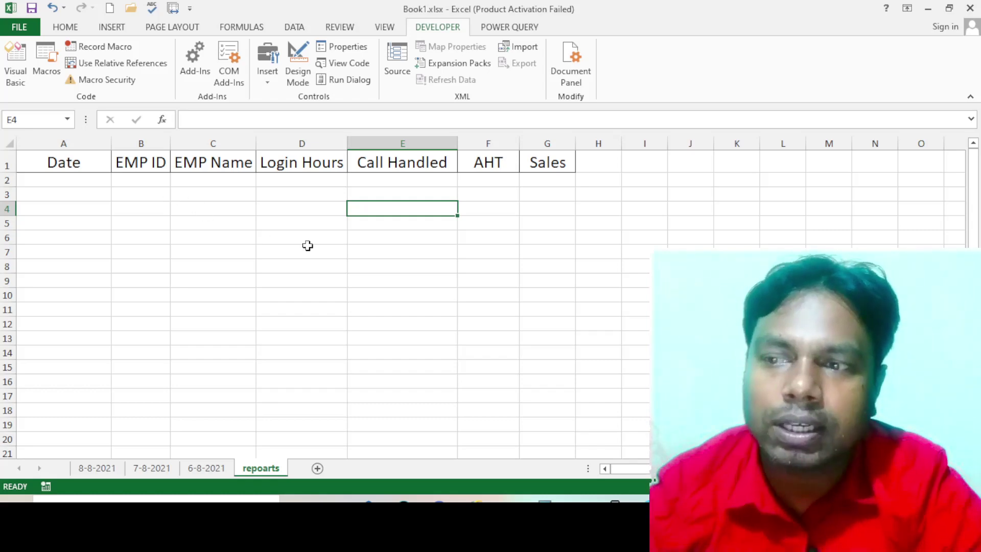
pyautogui.click(103, 194)
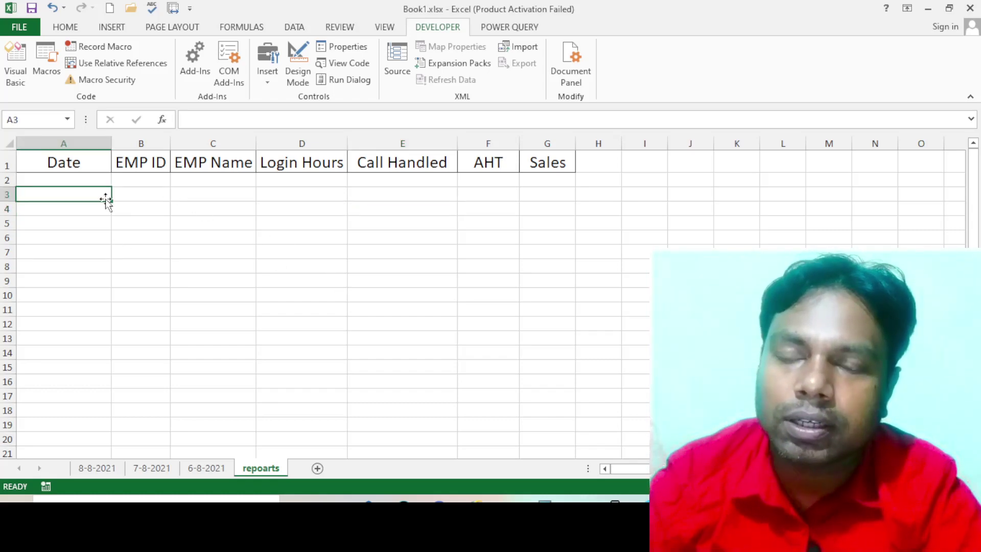
# Step: Cycle through the 8-8-2021, 7-8-2021 and 6-8-2021 sheets back to repoarts twice
pyautogui.click(108, 469)
pyautogui.click(134, 468)
pyautogui.click(197, 469)
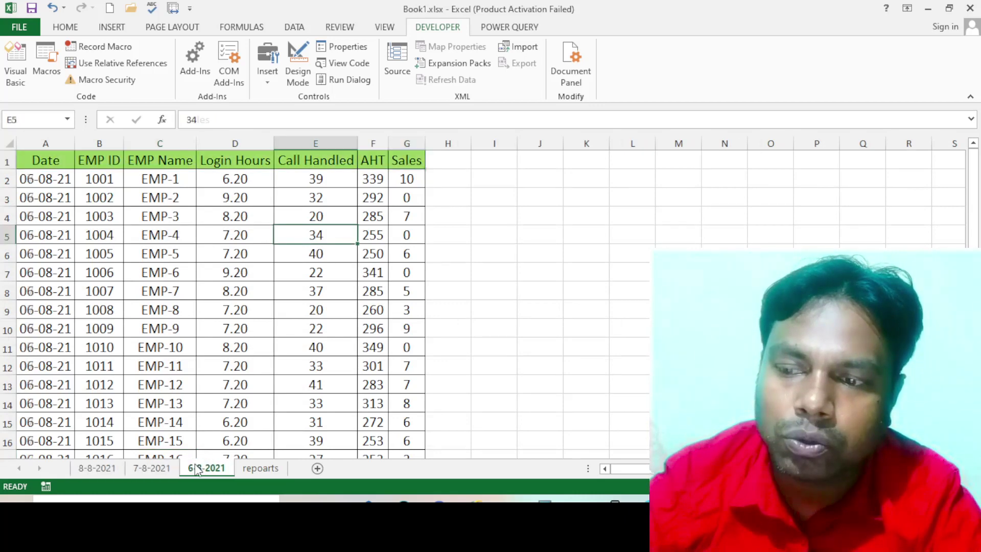
pyautogui.click(251, 470)
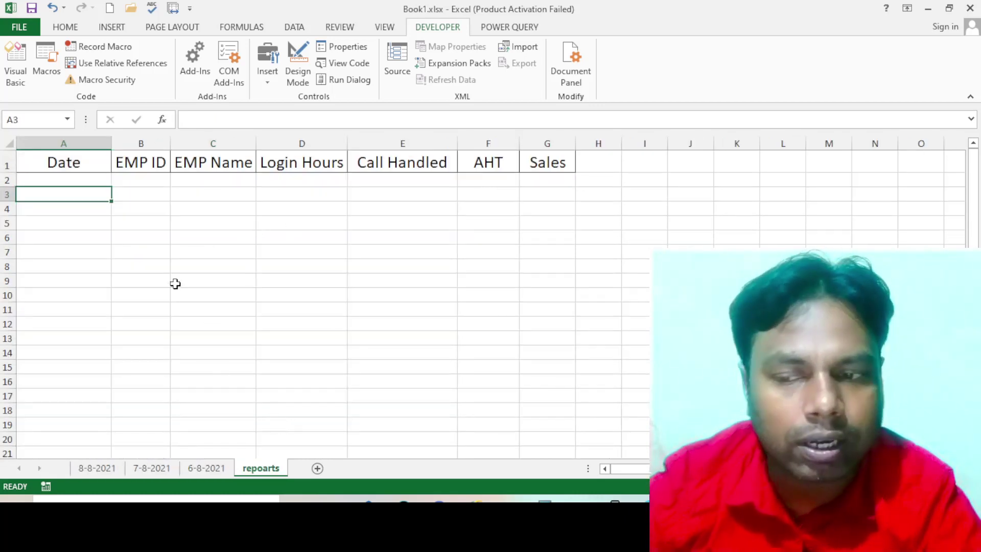
pyautogui.click(199, 476)
pyautogui.click(155, 470)
pyautogui.click(99, 472)
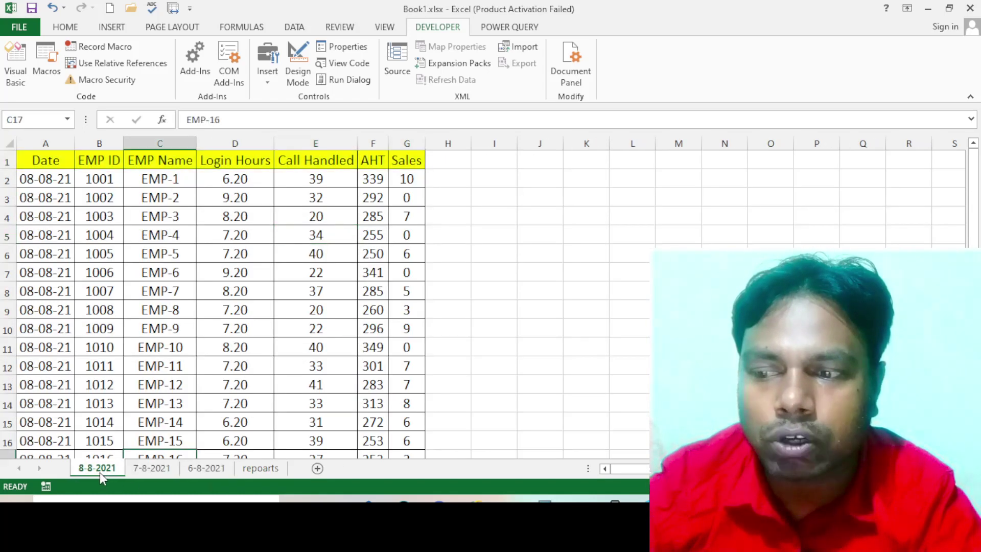
pyautogui.click(168, 471)
pyautogui.click(206, 469)
pyautogui.click(260, 470)
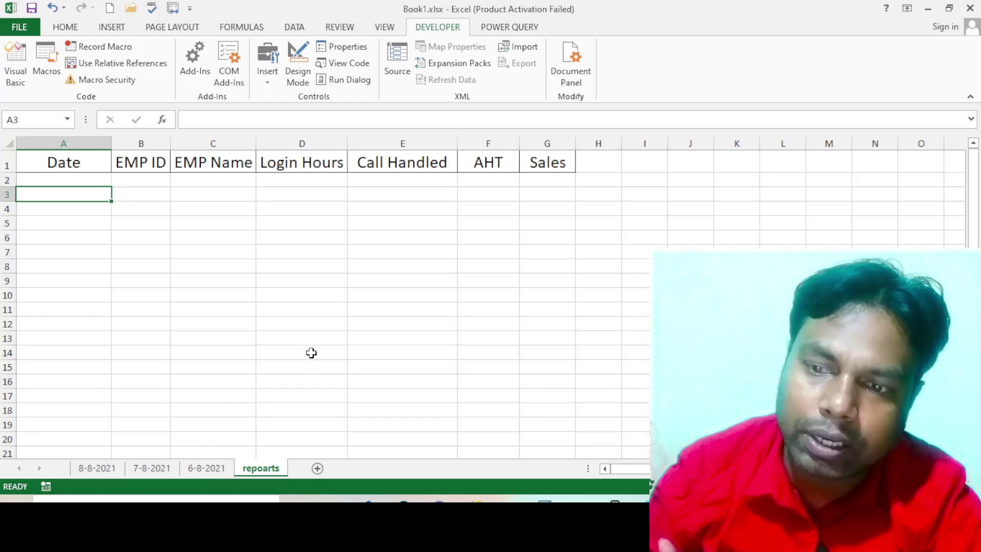
# Step: Check the daily sheets once more, then bring the VBA editor back from the taskbar
pyautogui.click(207, 469)
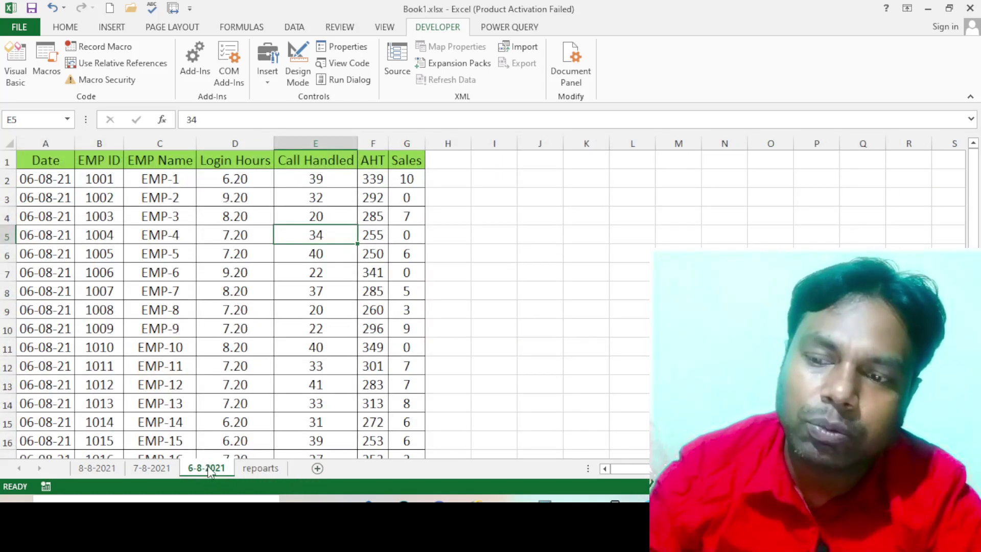
pyautogui.click(110, 469)
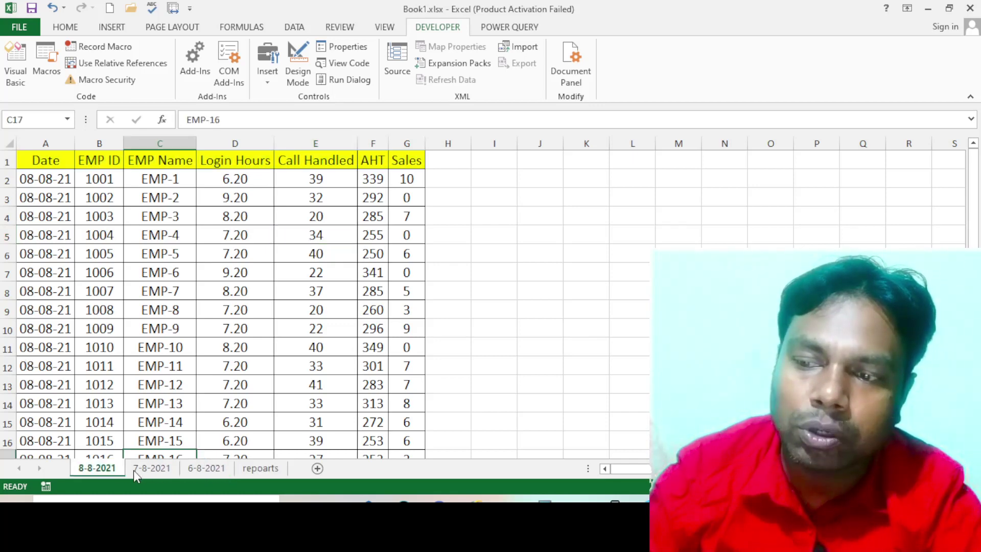
pyautogui.click(150, 471)
pyautogui.click(200, 470)
pyautogui.click(253, 474)
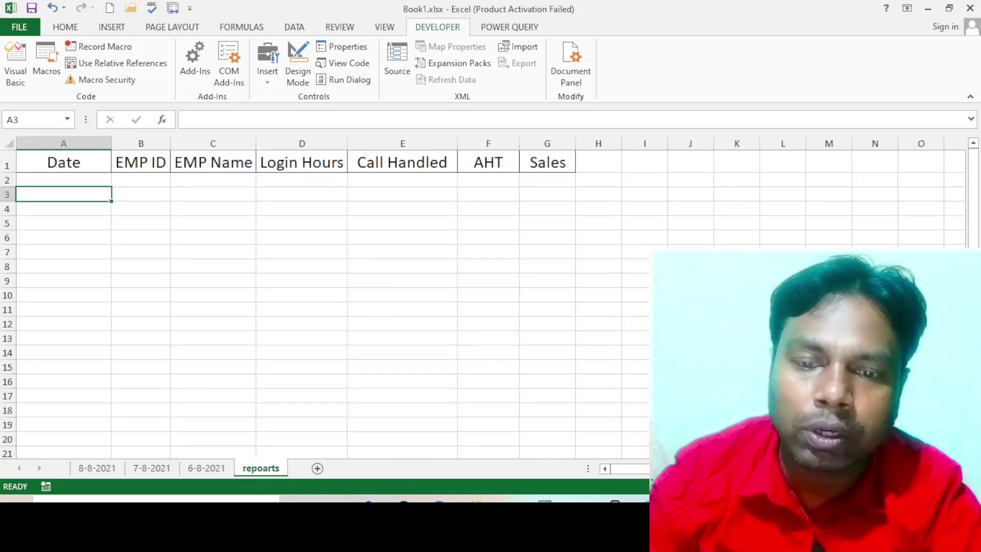
pyautogui.click(621, 444)
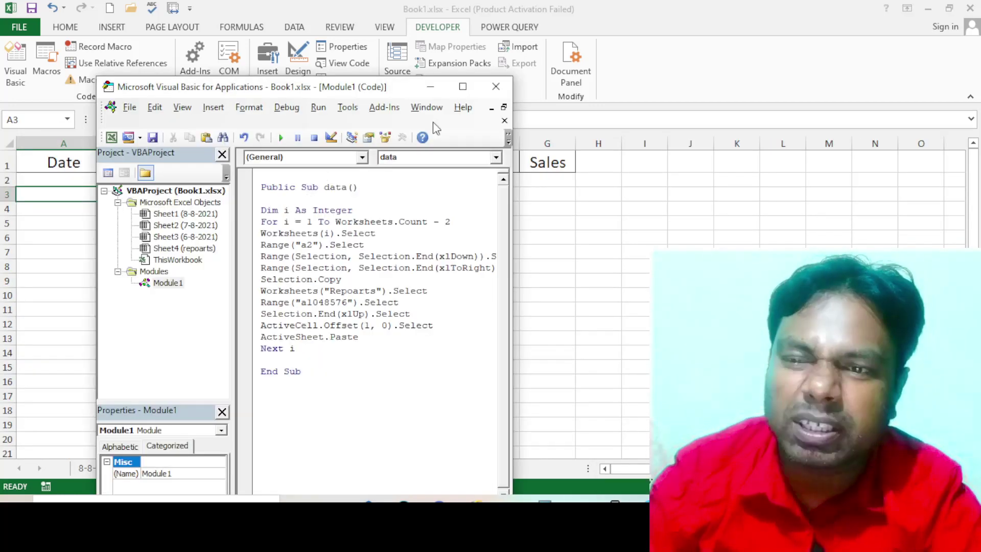
# Step: Maximize the editor and change the loop limit to Worksheets.Count - 1
pyautogui.click(463, 87)
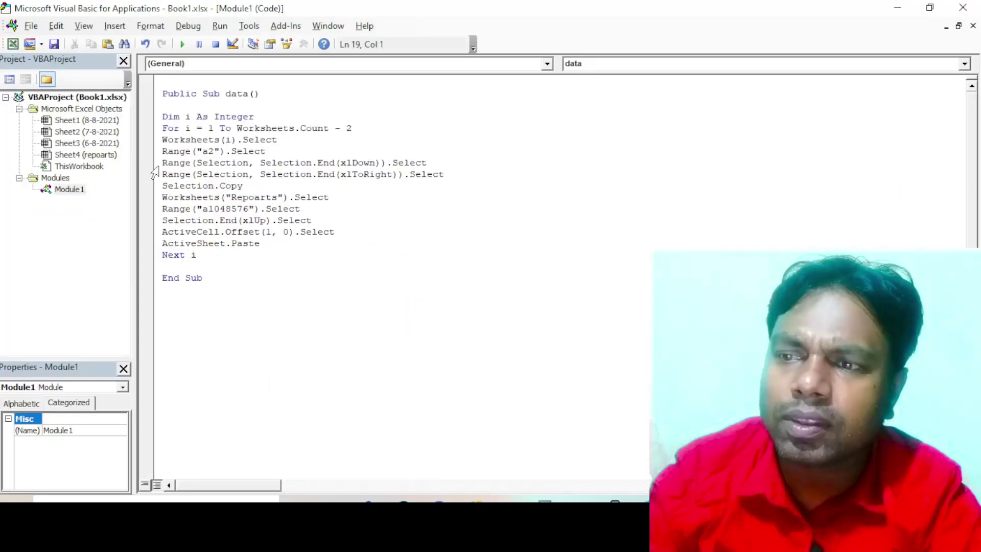
pyautogui.click(255, 116)
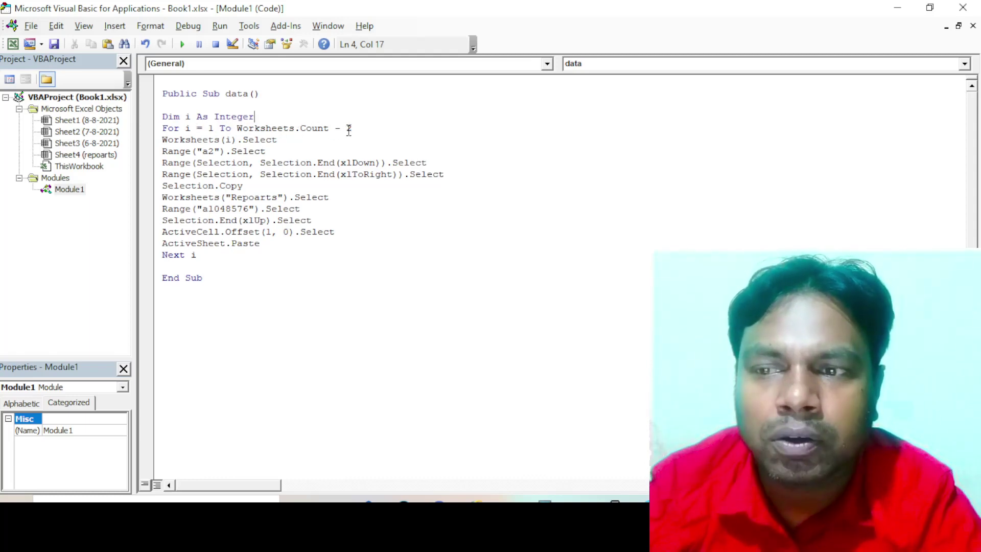
pyautogui.press('BackSpace')
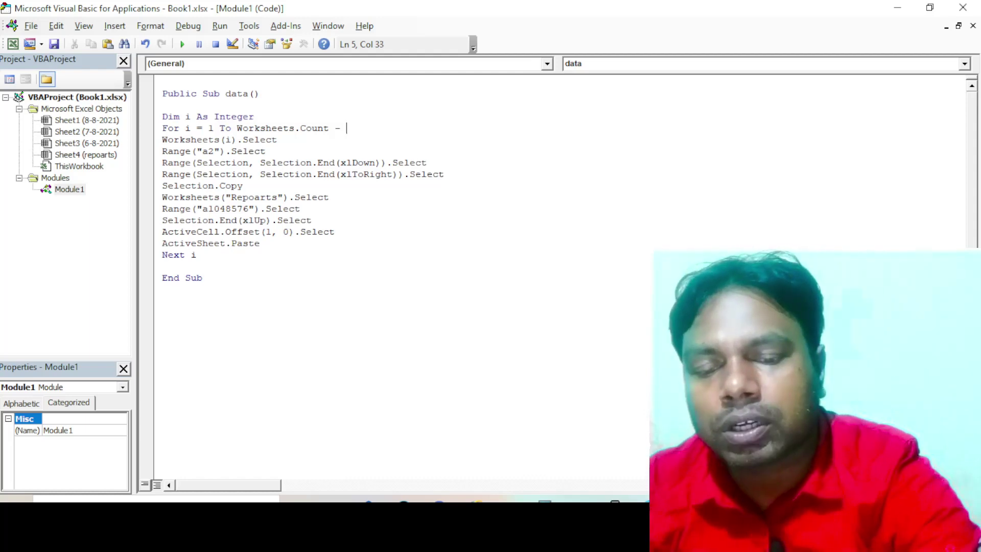
pyautogui.write('1')
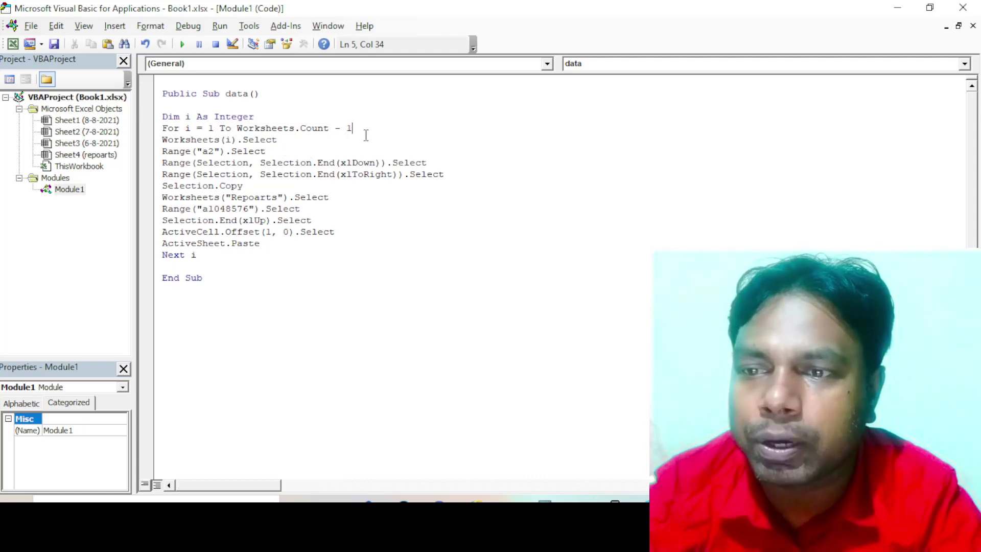
# Step: Review the For loop, ActiveCell.Offset and Range a2 lines down to the macro's end
pyautogui.moveTo(360, 128); pyautogui.dragTo(167, 123)
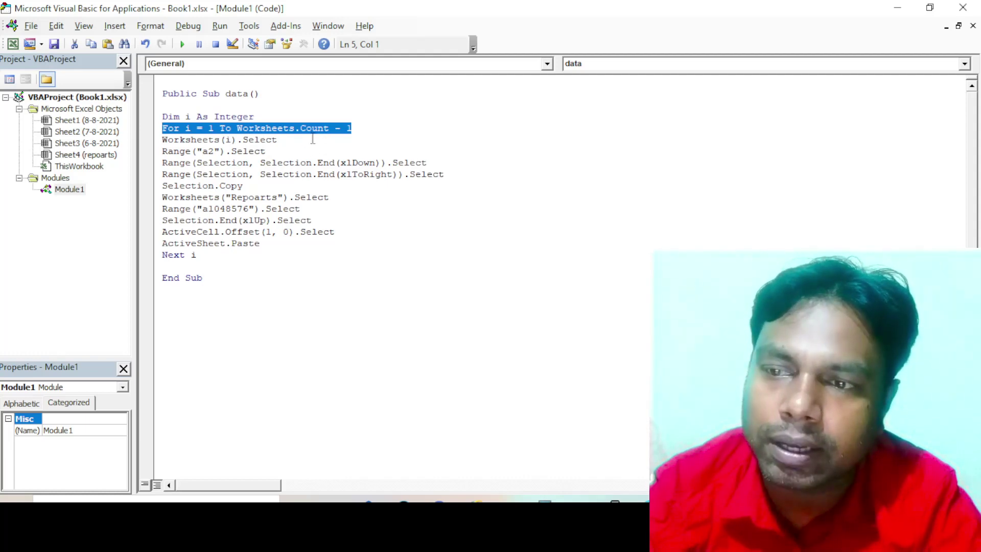
pyautogui.click(362, 129)
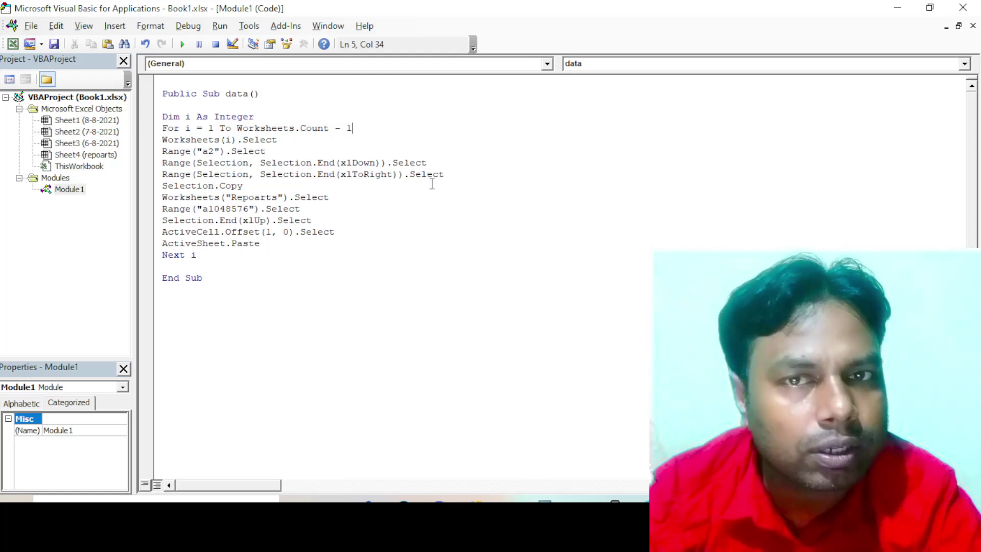
pyautogui.click(442, 231)
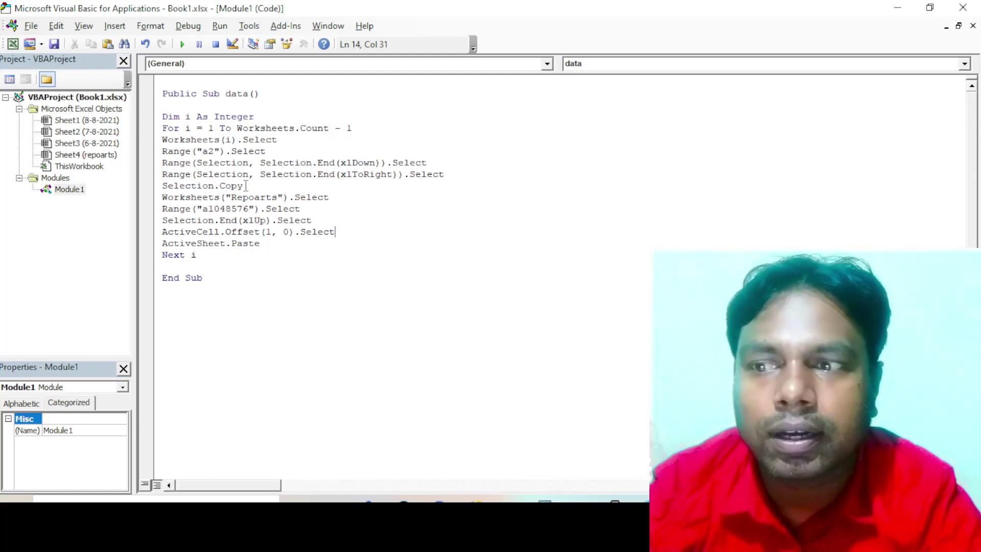
pyautogui.click(216, 151)
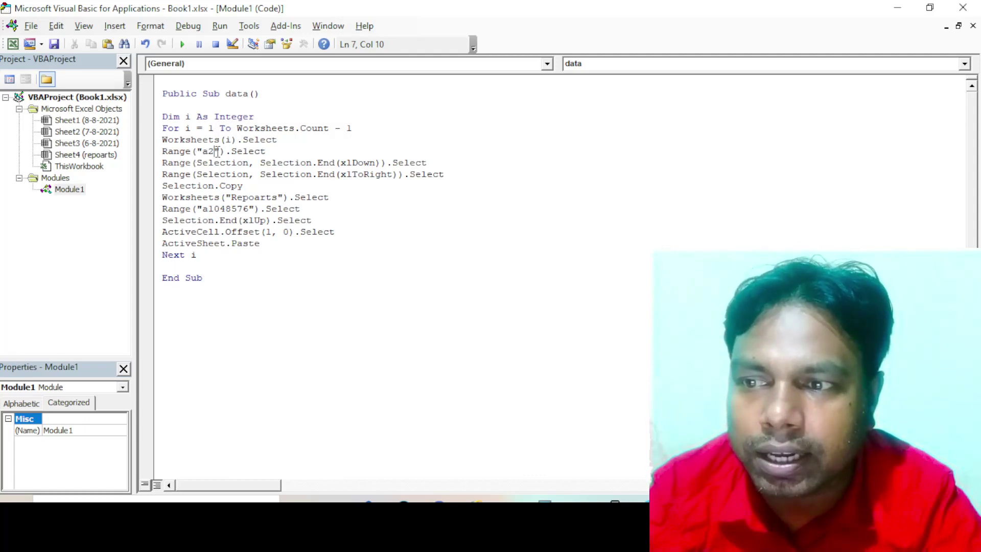
pyautogui.hotkey('ctrl', 'End')
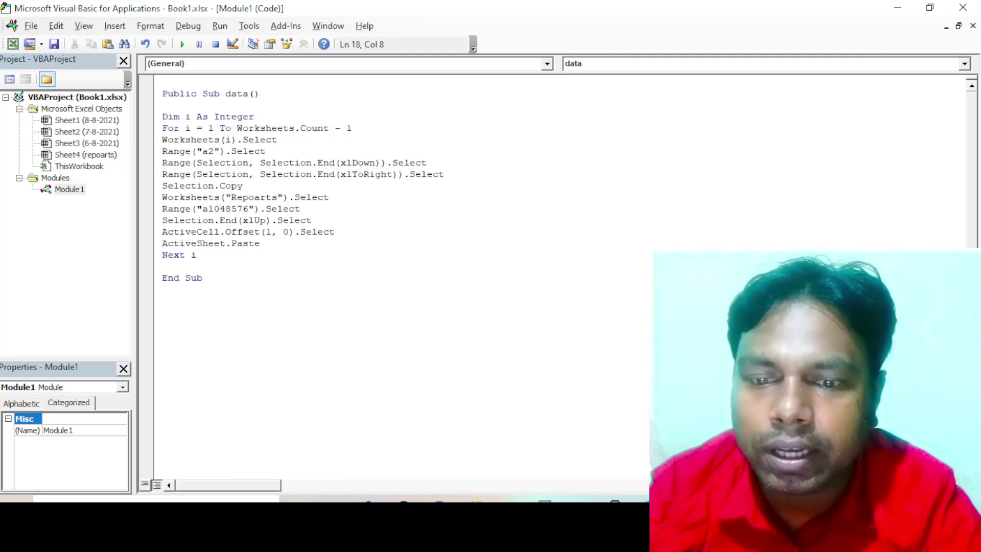
# Step: Return to Excel and select the first date in A2 on the 8-8-2021 sheet
pyautogui.click(640, 458)
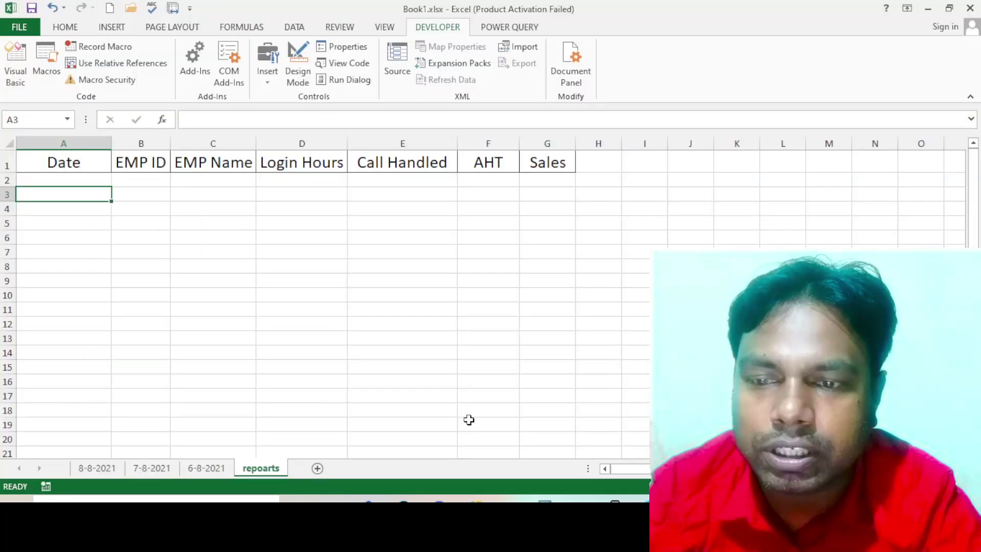
pyautogui.click(85, 470)
pyautogui.click(487, 309)
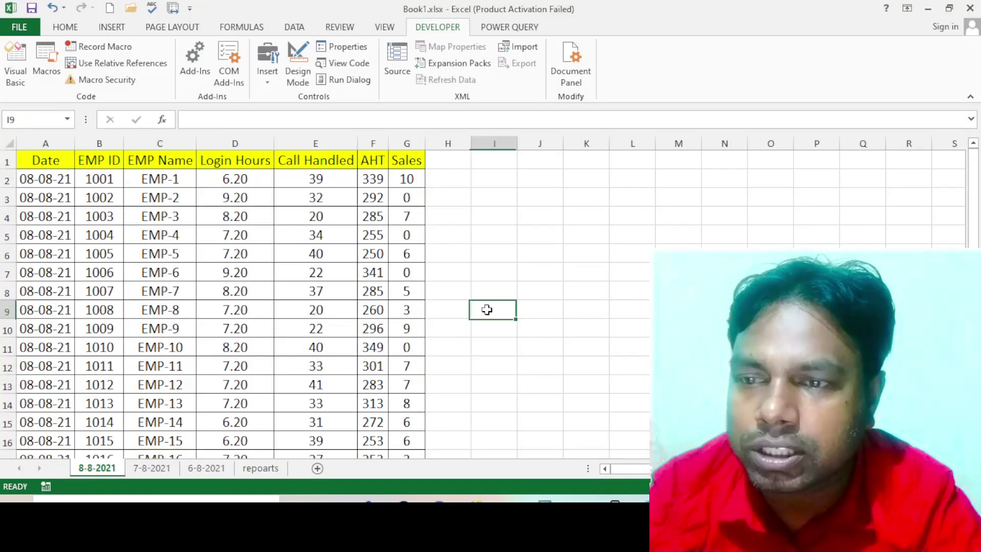
pyautogui.click(31, 184)
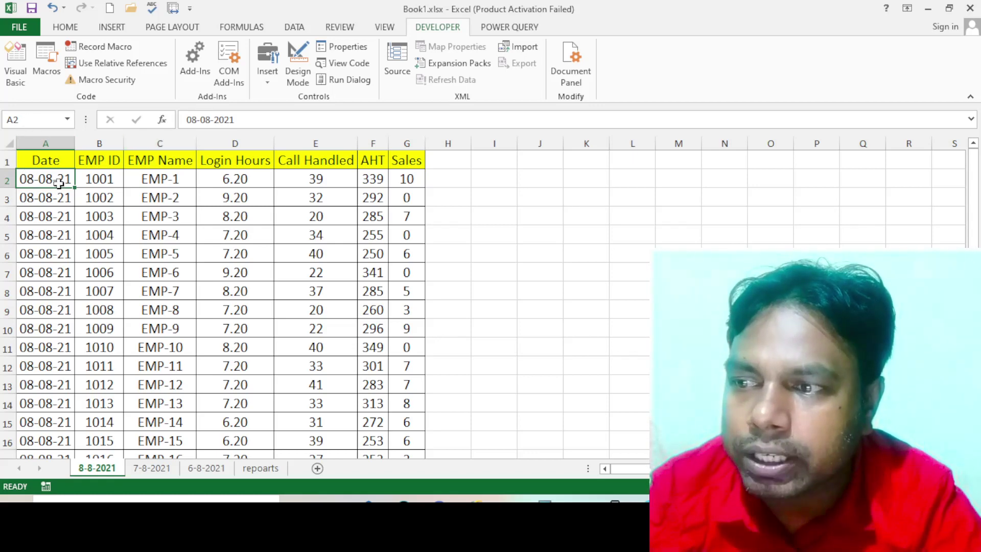
# Step: Check the 7-8-2021 and 6-8-2021 sheets, then select A2 on the empty repoarts sheet
pyautogui.click(152, 468)
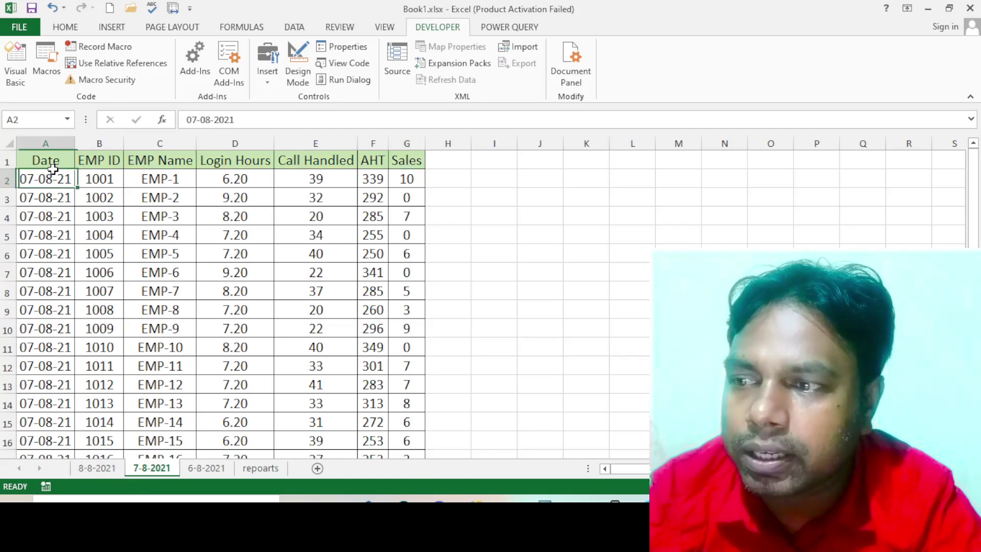
pyautogui.click(207, 468)
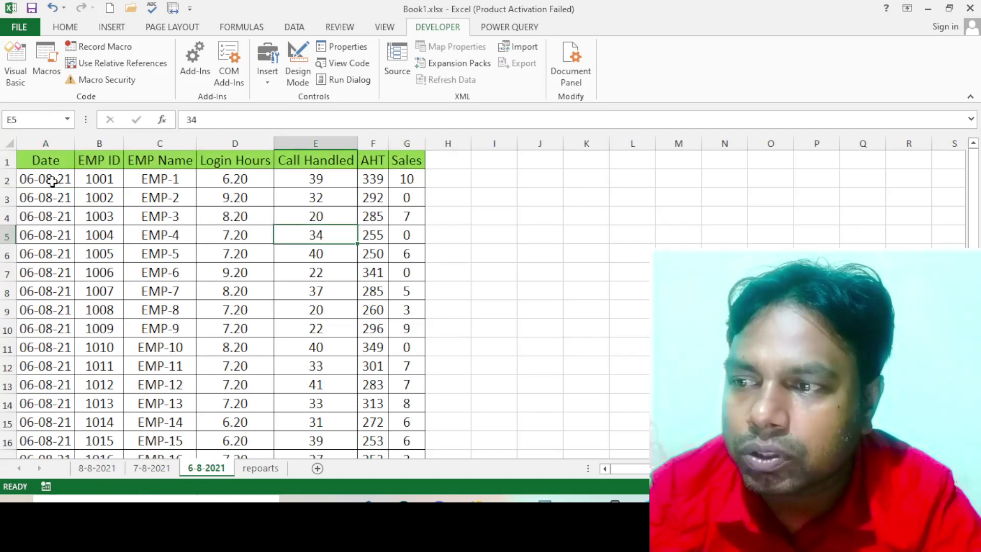
pyautogui.click(260, 468)
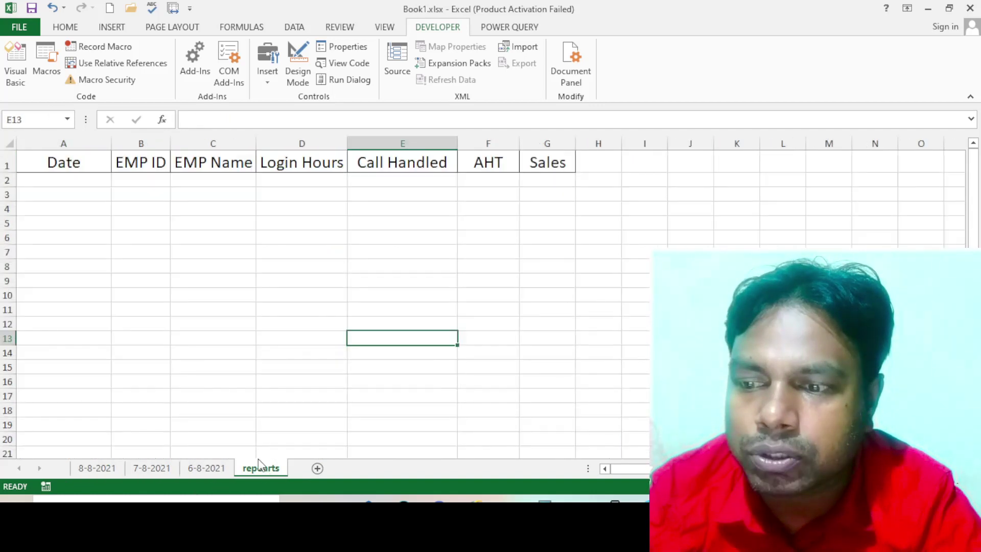
pyautogui.click(37, 180)
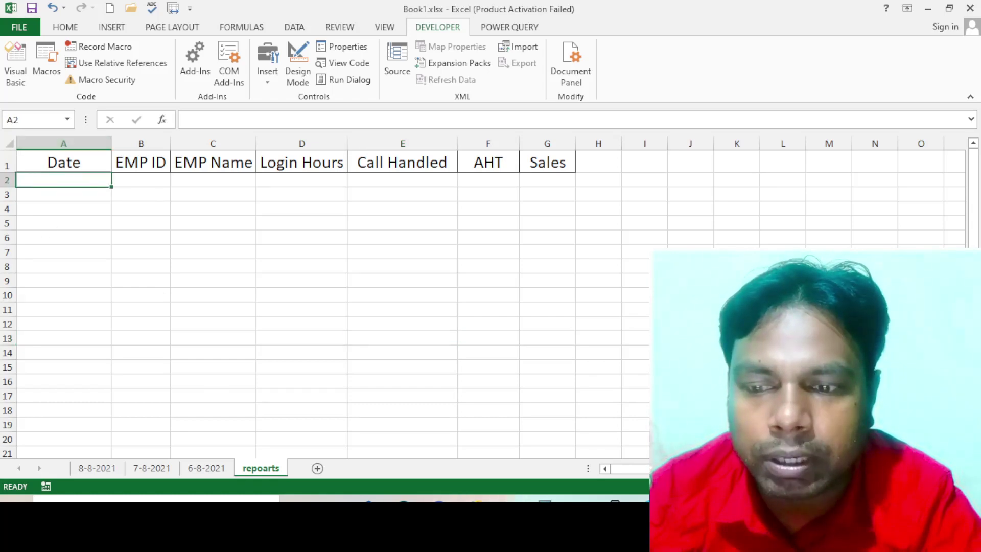
pyautogui.hotkey('alt', 'Tab')
# Step: Highlight the a2 reference and the Worksheets("Repoarts").Select line in the Notepad macro code
pyautogui.click(475, 391)
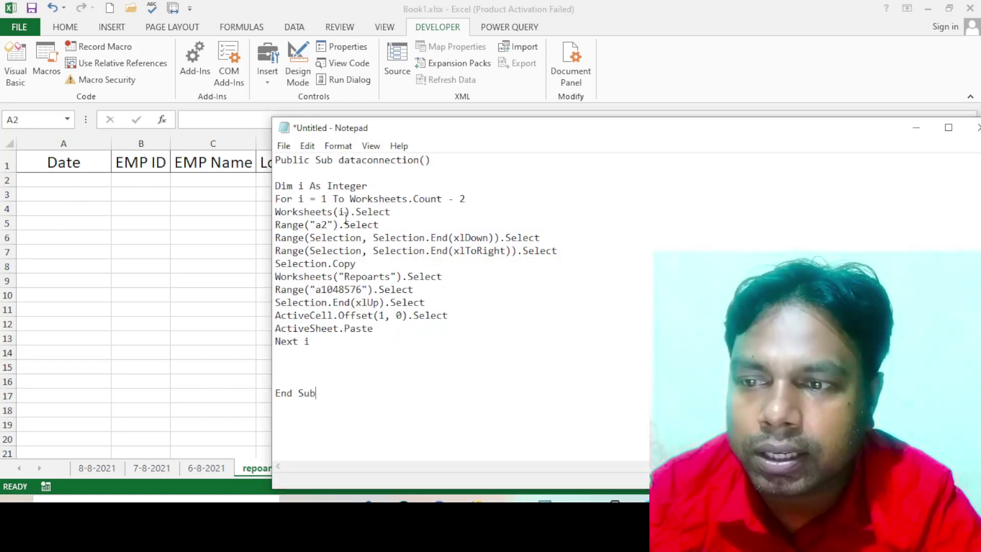
pyautogui.moveTo(328, 225); pyautogui.dragTo(315, 225)
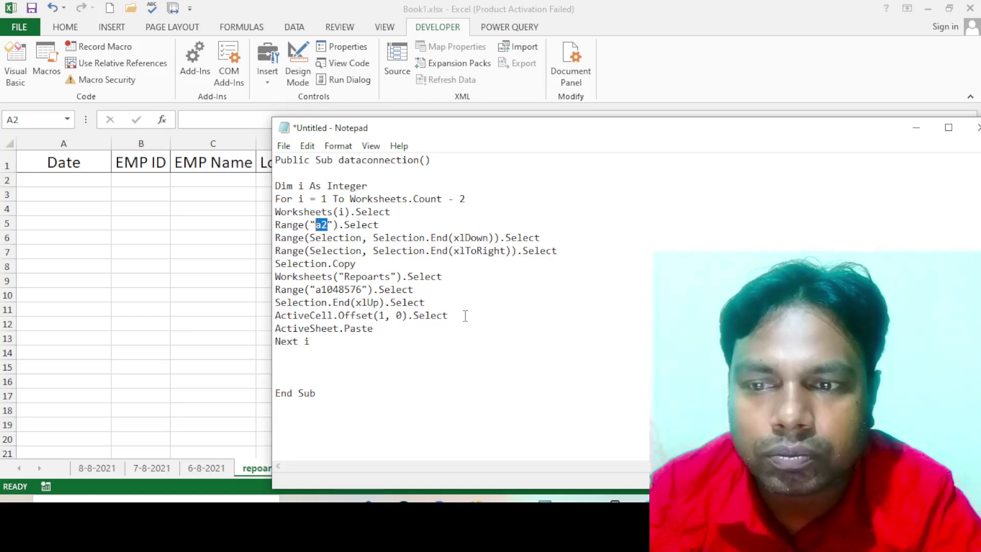
pyautogui.click(435, 367)
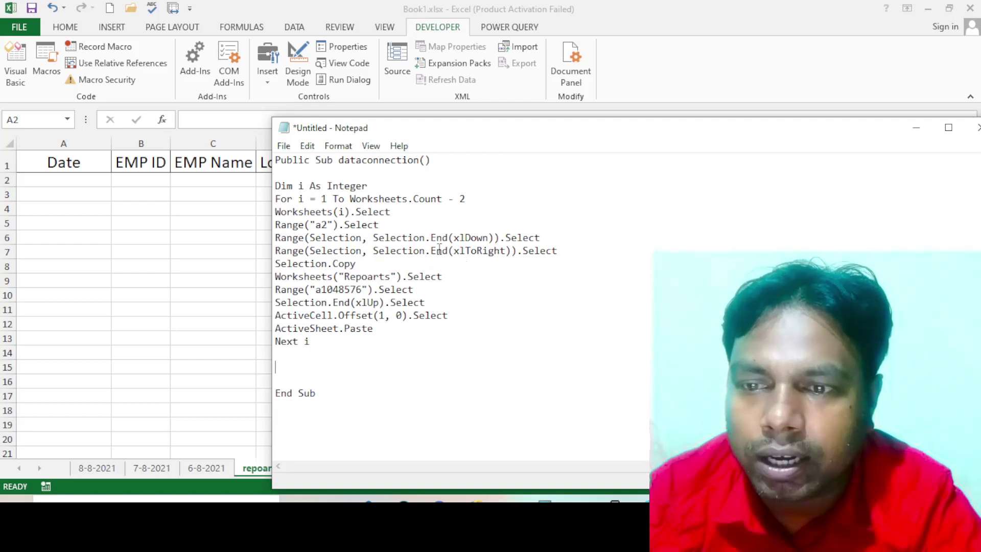
pyautogui.moveTo(453, 278); pyautogui.dragTo(385, 287)
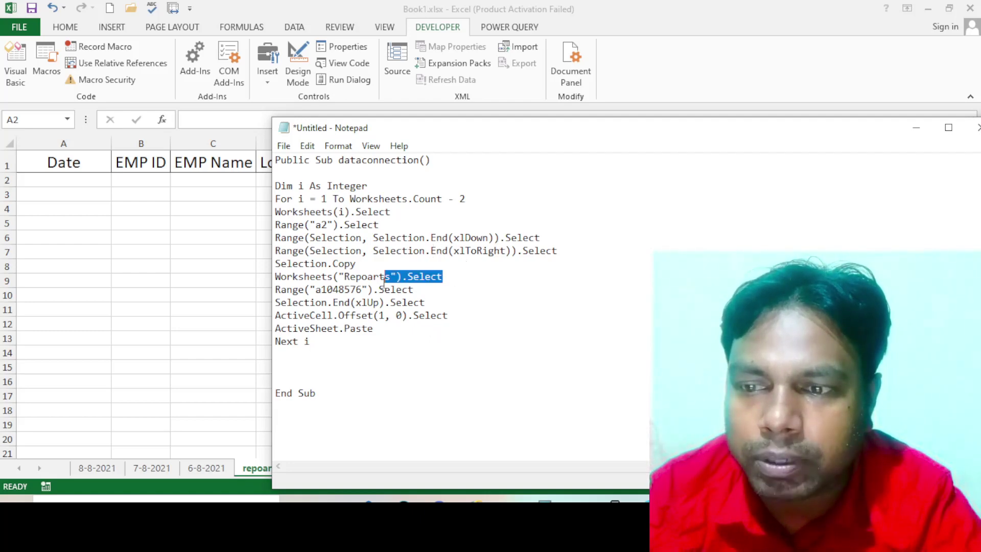
pyautogui.moveTo(287, 277); pyautogui.dragTo(277, 276)
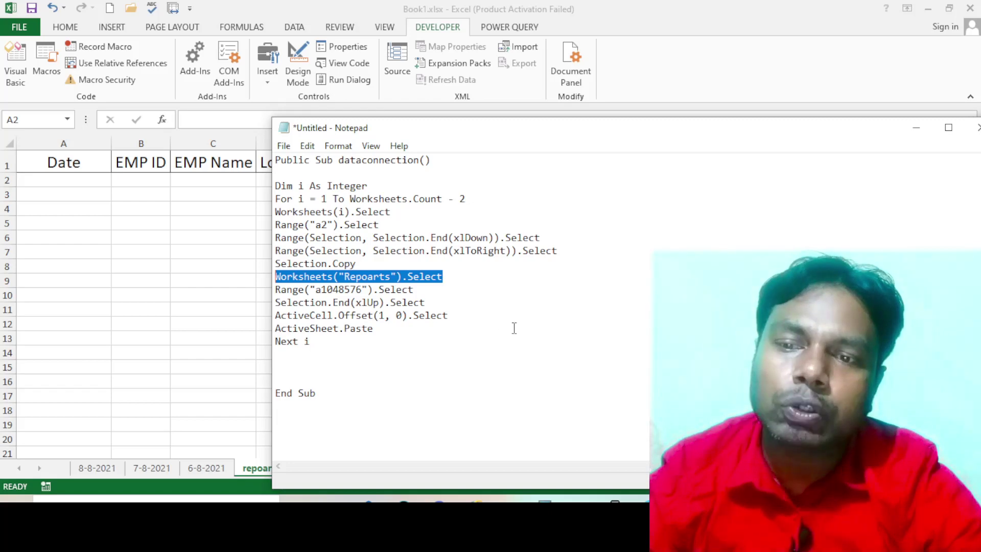
pyautogui.click(497, 328)
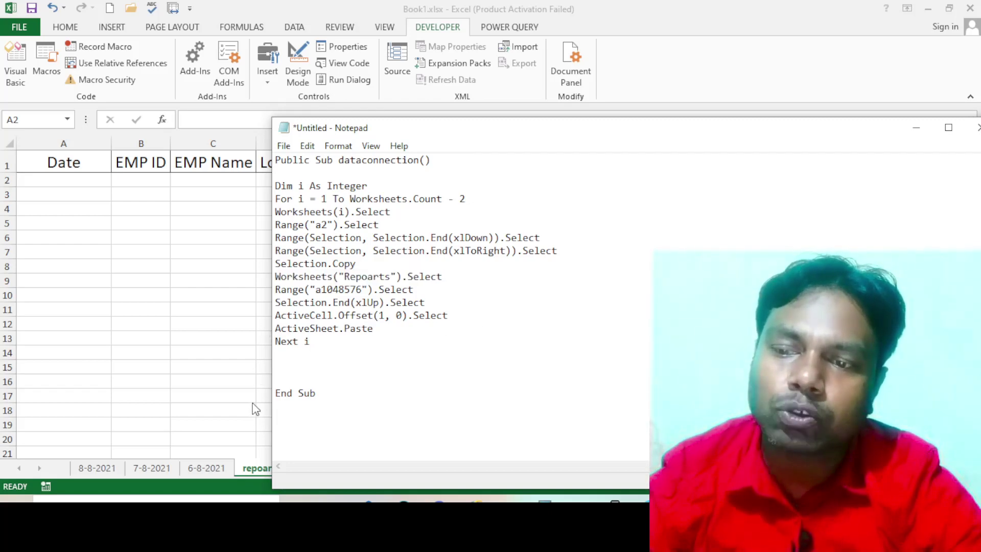
# Step: Minimize Notepad so the empty repoarts sheet in Excel is in front
pyautogui.click(259, 468)
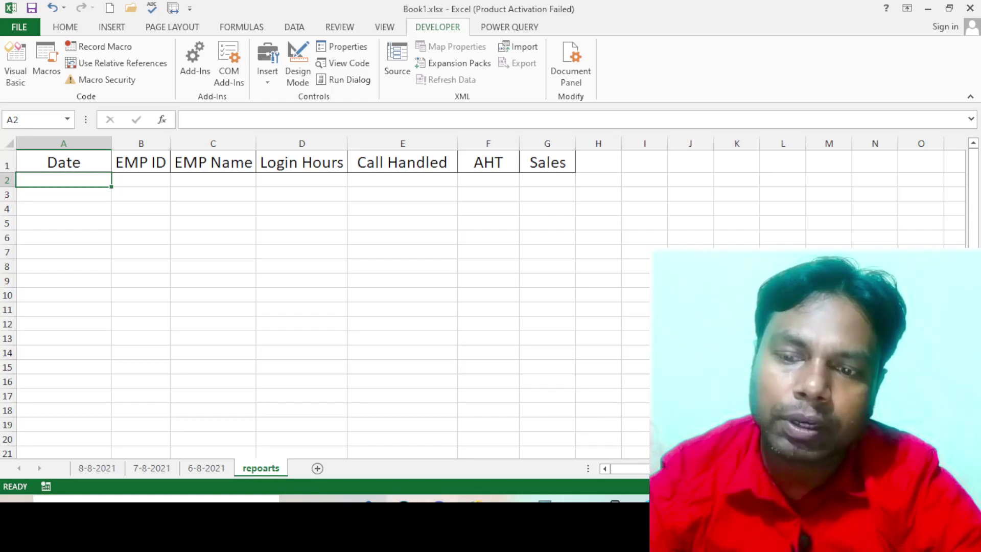
pyautogui.hotkey('alt', 'Tab')
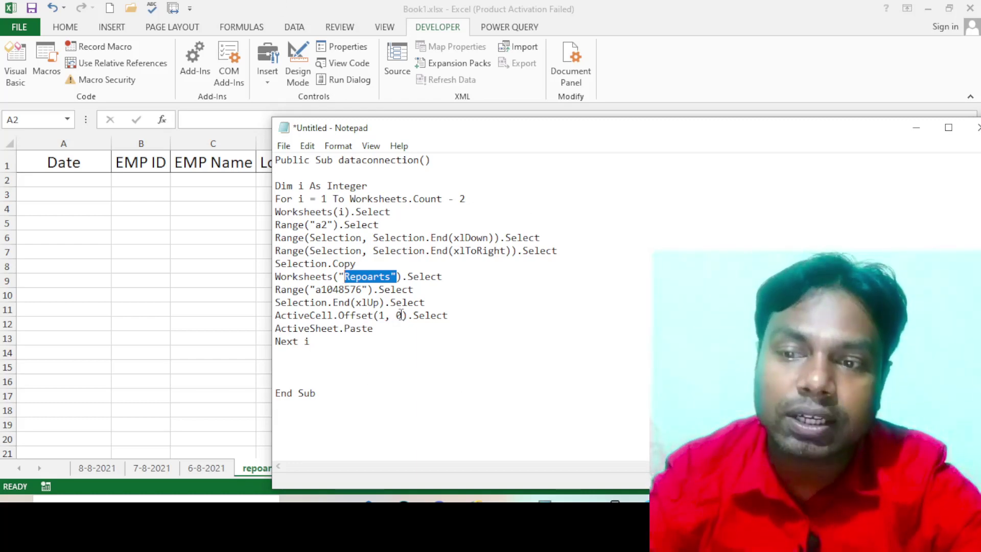
pyautogui.click(514, 327)
pyautogui.click(916, 127)
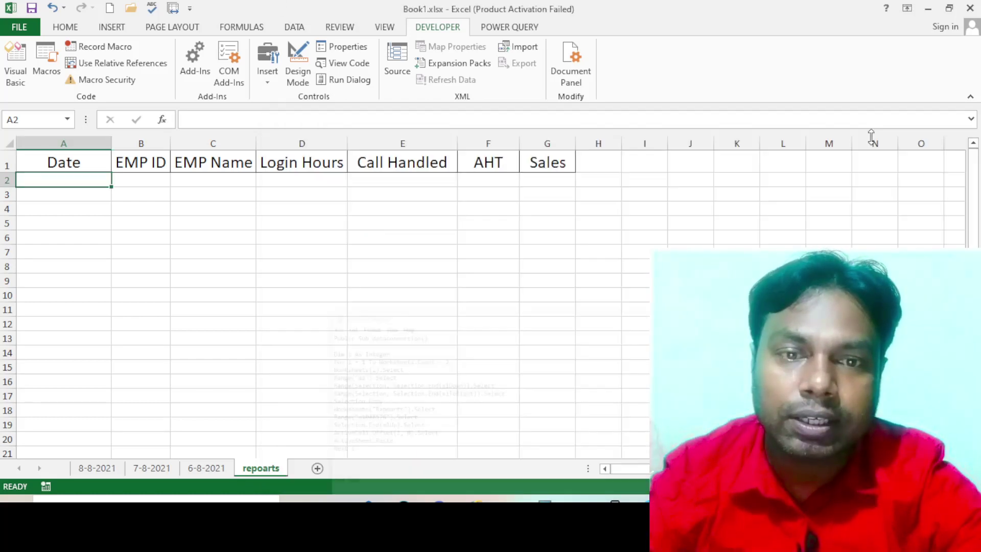
# Step: Copy the 8-8-2021 employee rows from A2 down and across to the Sales column
pyautogui.click(424, 287)
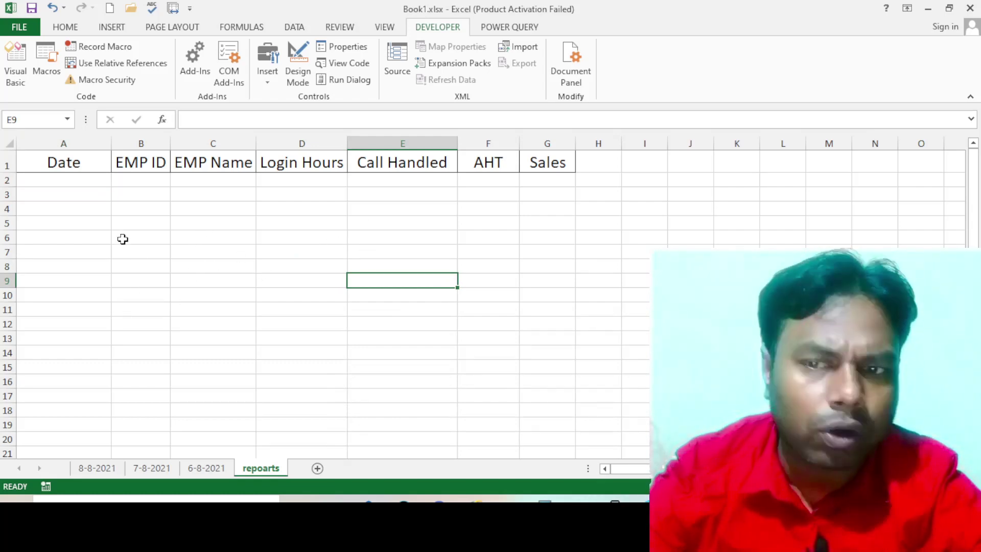
pyautogui.click(95, 471)
pyautogui.click(480, 329)
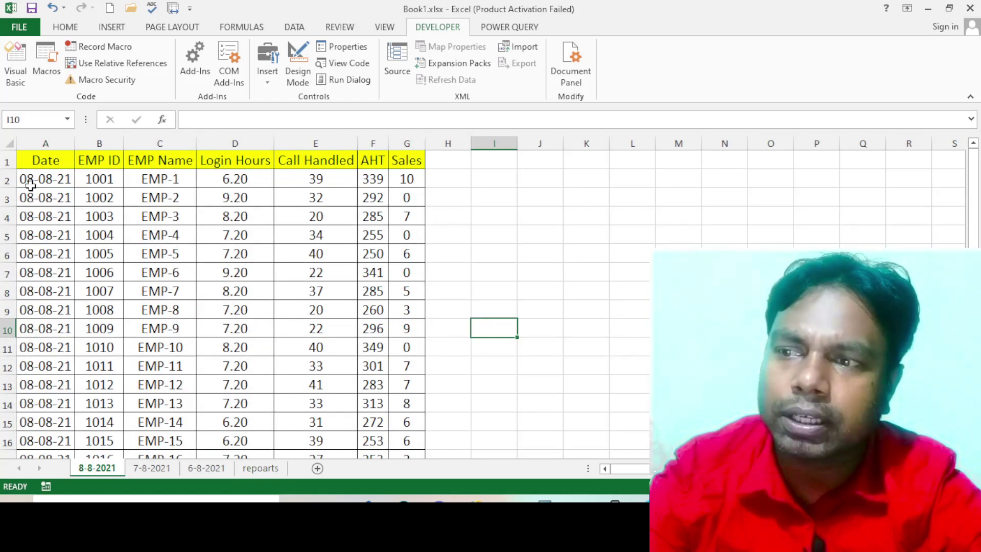
pyautogui.click(47, 170)
pyautogui.click(52, 158)
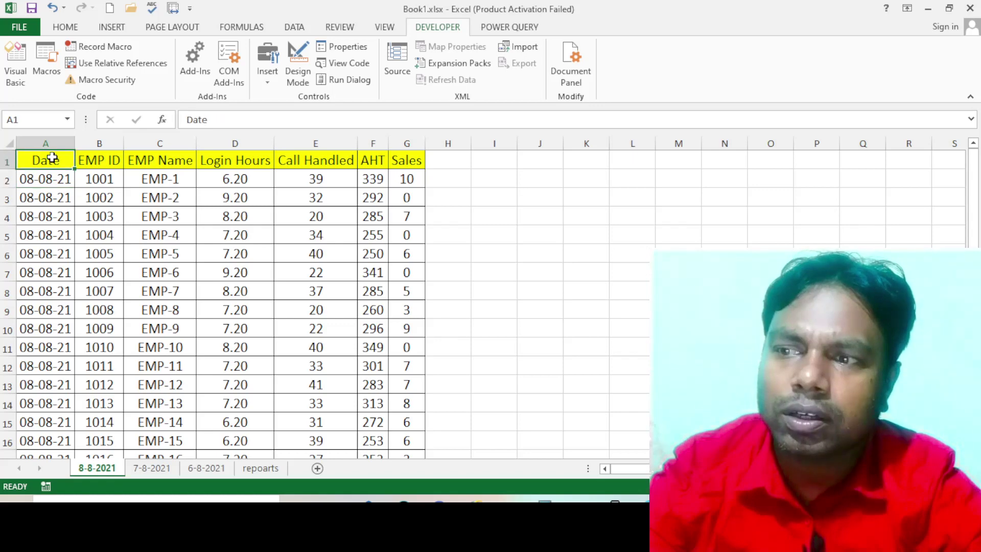
pyautogui.click(47, 178)
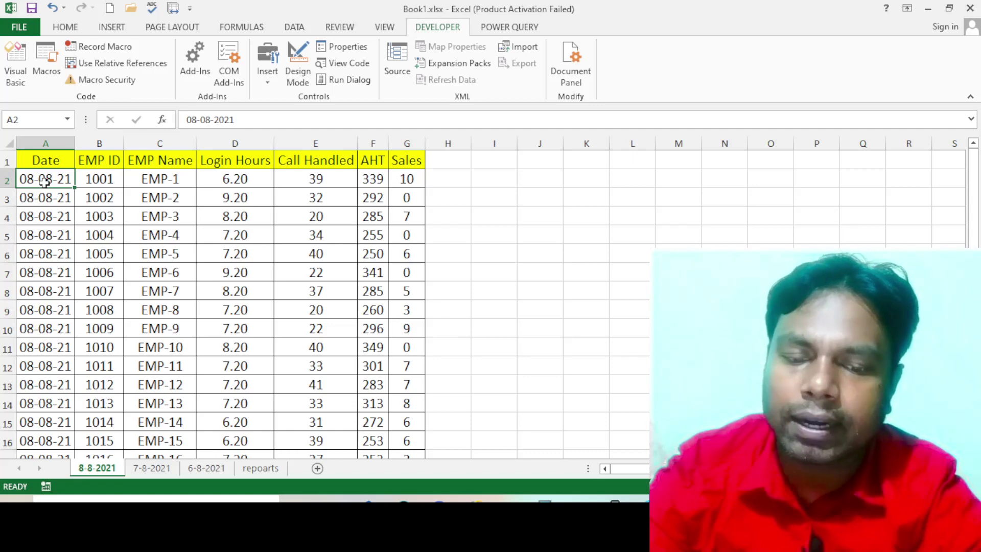
pyautogui.moveTo(45, 181); pyautogui.dragTo(43, 452)
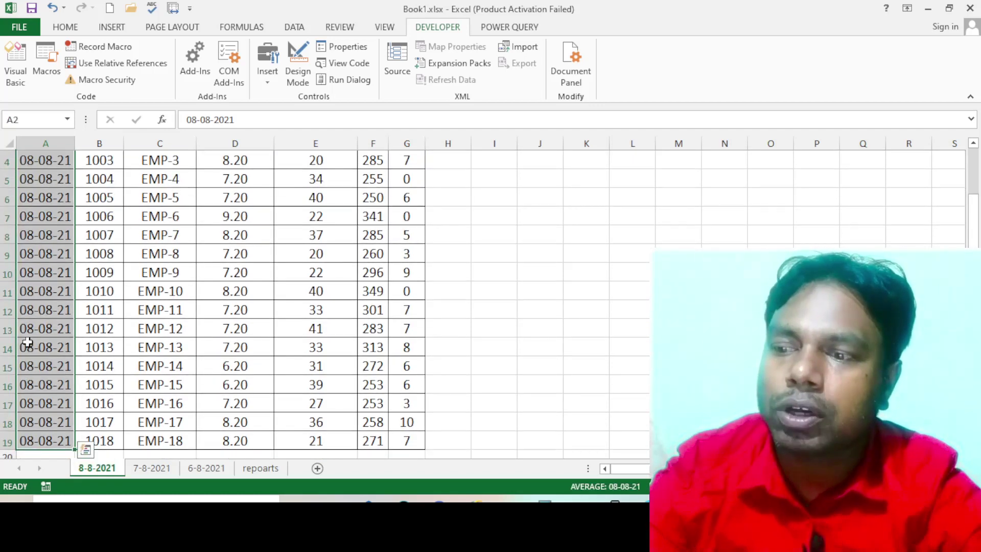
pyautogui.scroll(1, 45, 409)
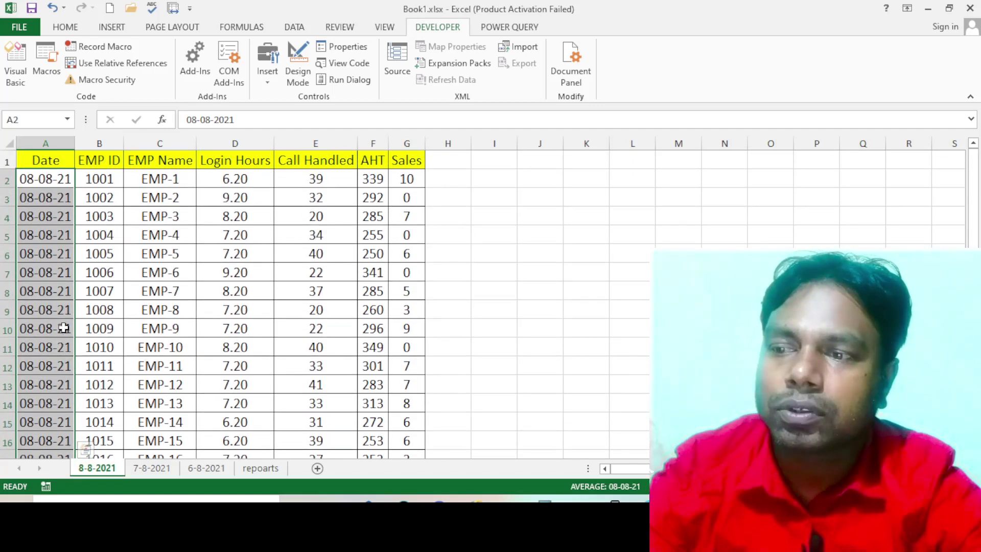
pyautogui.scroll(-2, 59, 337)
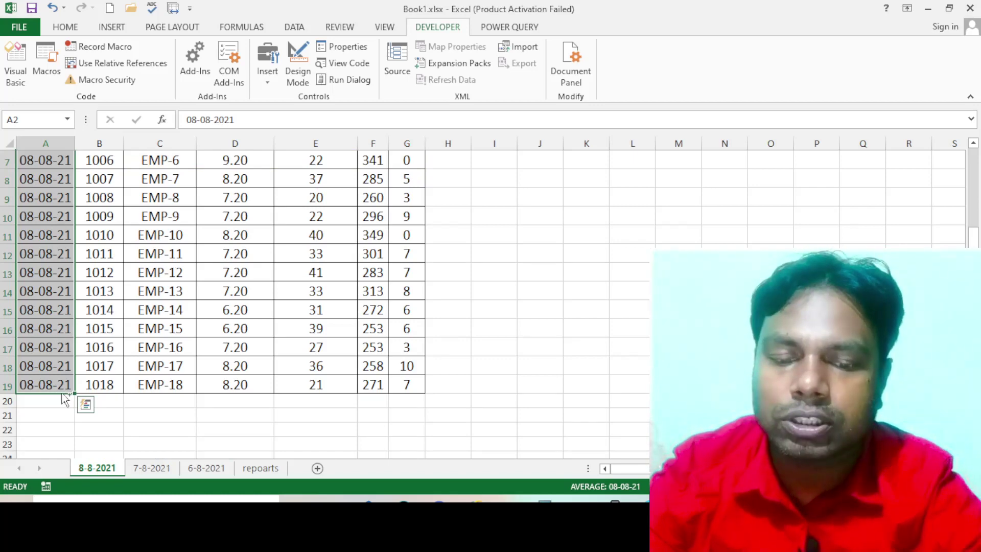
pyautogui.hotkey('ctrl', 'shift', 'Right')
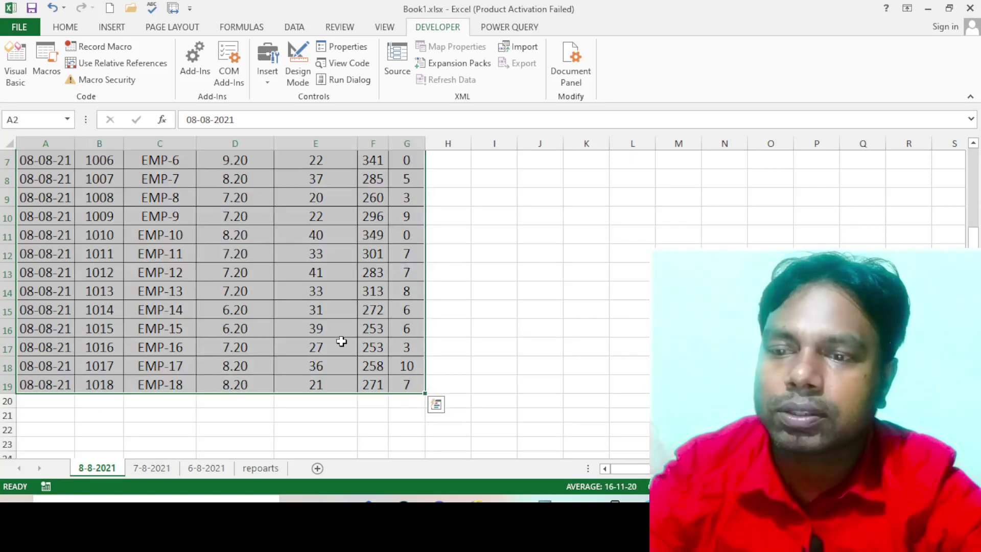
pyautogui.scroll(2, 357, 334)
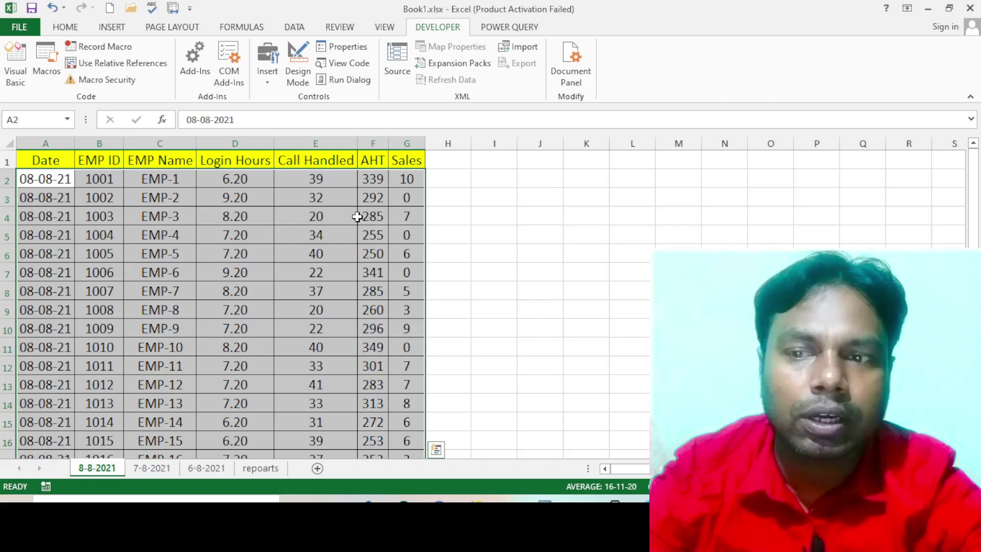
pyautogui.rightClick(359, 205)
pyautogui.click(392, 230)
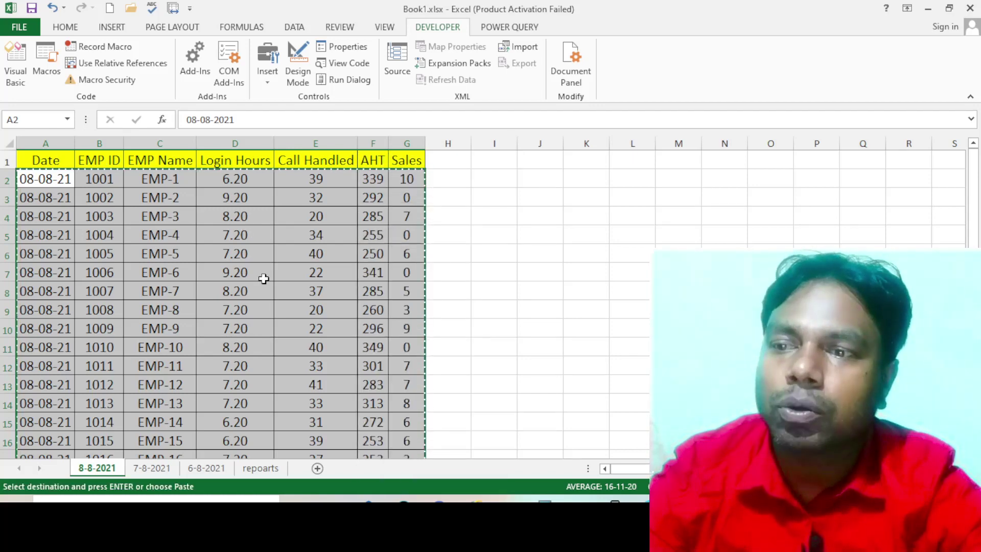
pyautogui.scroll(-4, 263, 276)
pyautogui.scroll(3, 197, 362)
# Step: Paste the copied rows into repoarts at A2, filling rows 2–19
pyautogui.click(255, 471)
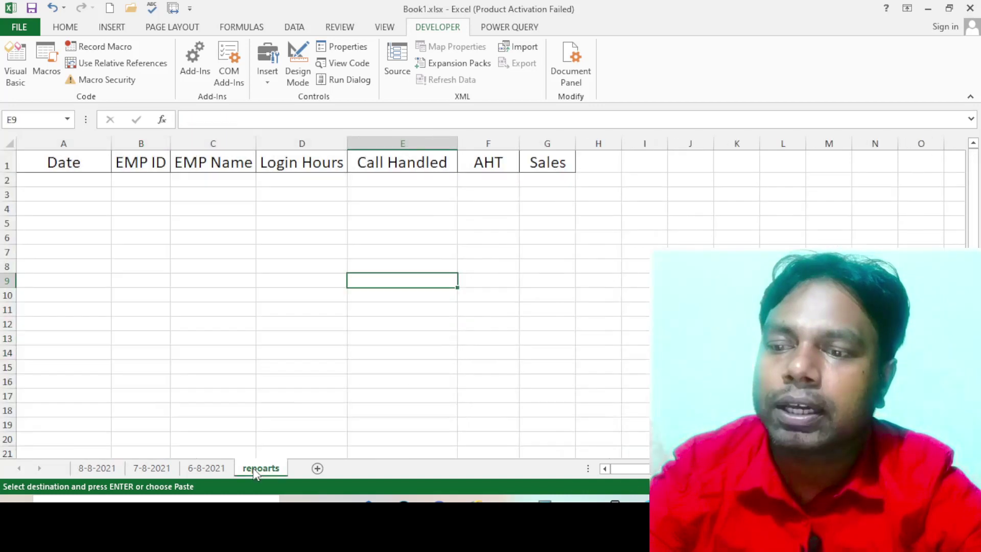
pyautogui.click(56, 182)
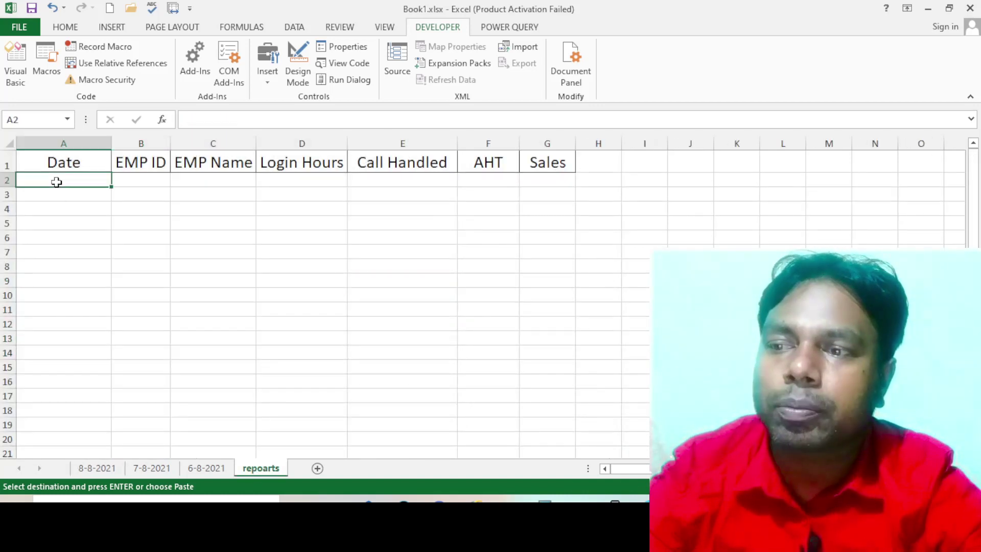
pyautogui.rightClick(56, 182)
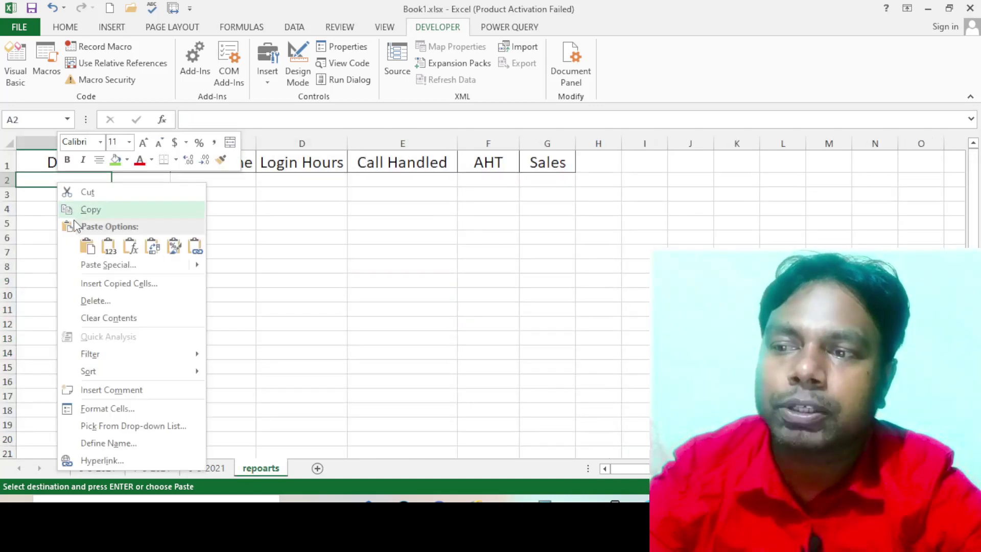
pyautogui.click(87, 248)
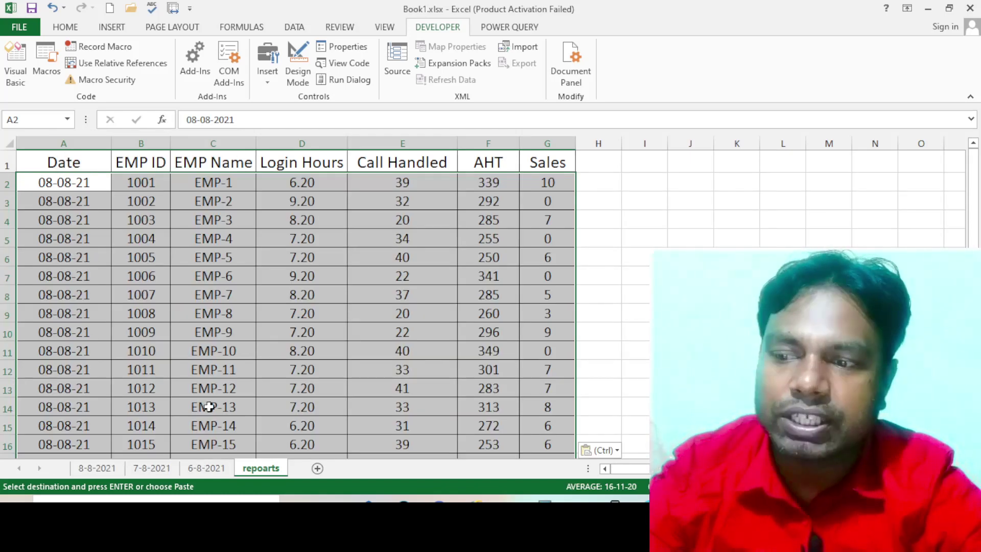
pyautogui.scroll(-1, 204, 404)
pyautogui.scroll(-2, 206, 397)
# Step: Copy the 7-8-2021 employee rows from A2 down and across to Sales
pyautogui.click(153, 359)
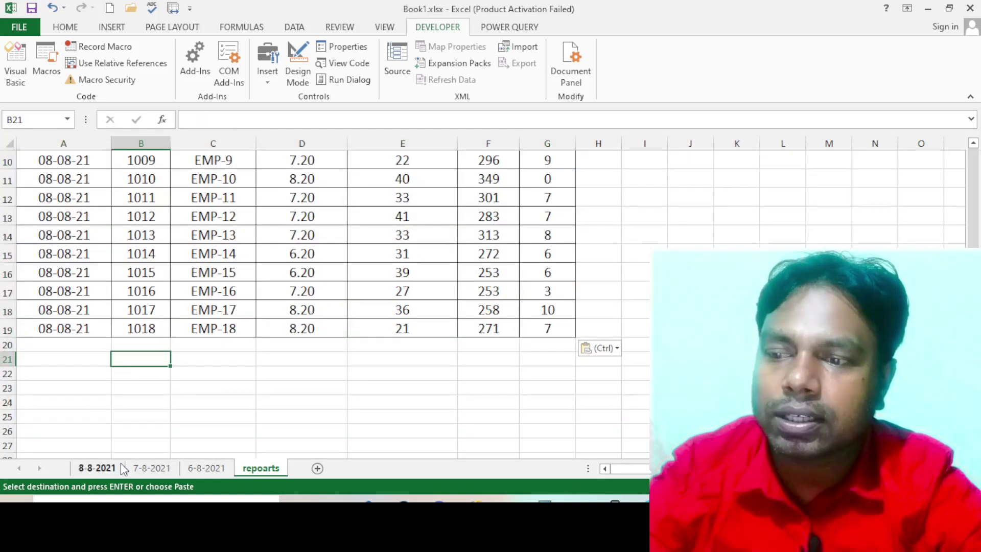
pyautogui.click(152, 468)
pyautogui.click(51, 161)
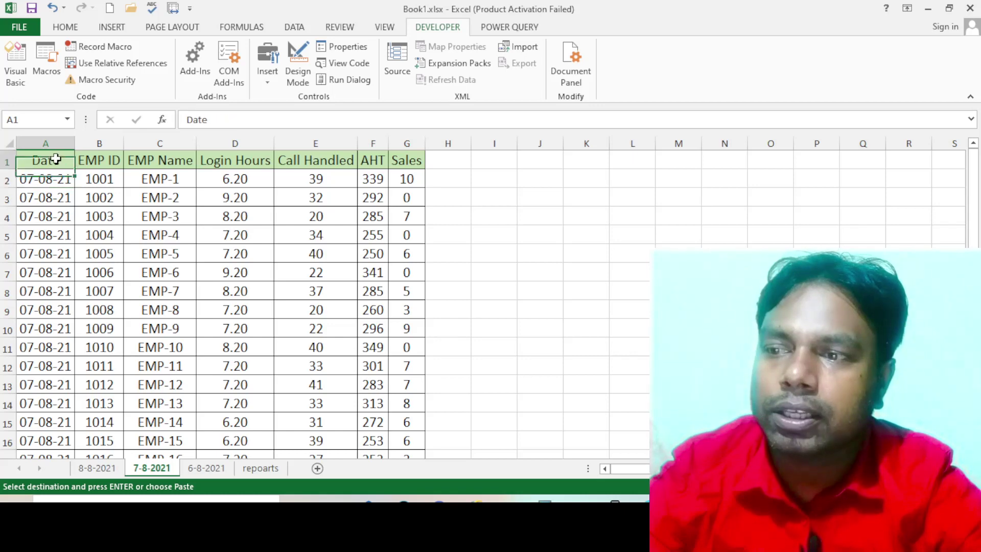
pyautogui.click(41, 184)
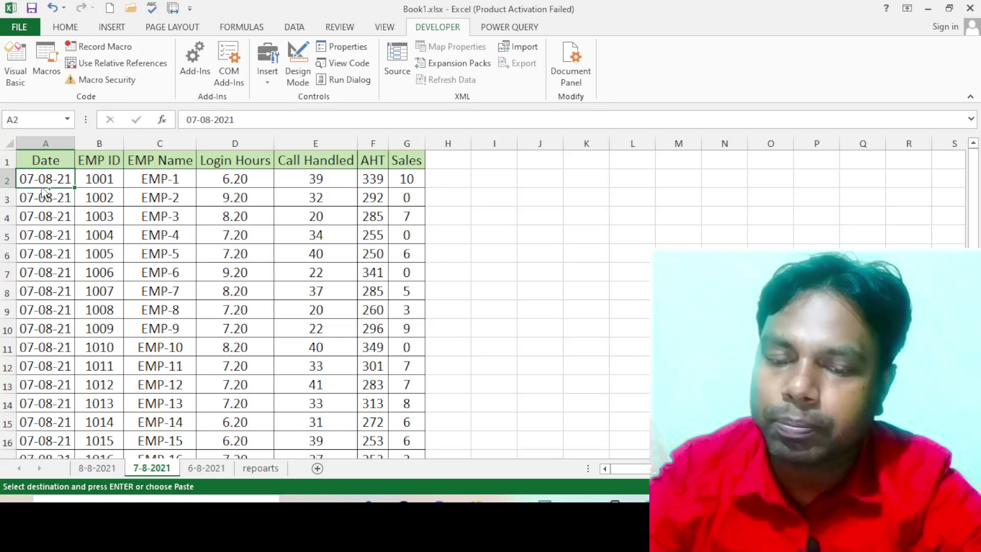
pyautogui.hotkey('ctrl', 'shift', 'Down')
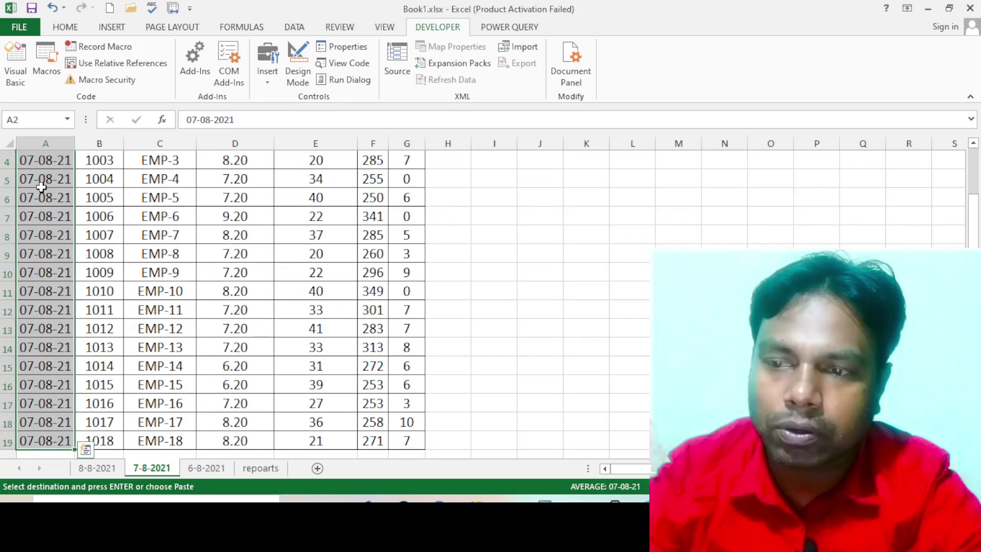
pyautogui.hotkey('ctrl', 'shift', 'Right')
pyautogui.scroll(1, 327, 79)
pyautogui.scroll(1, 346, 266)
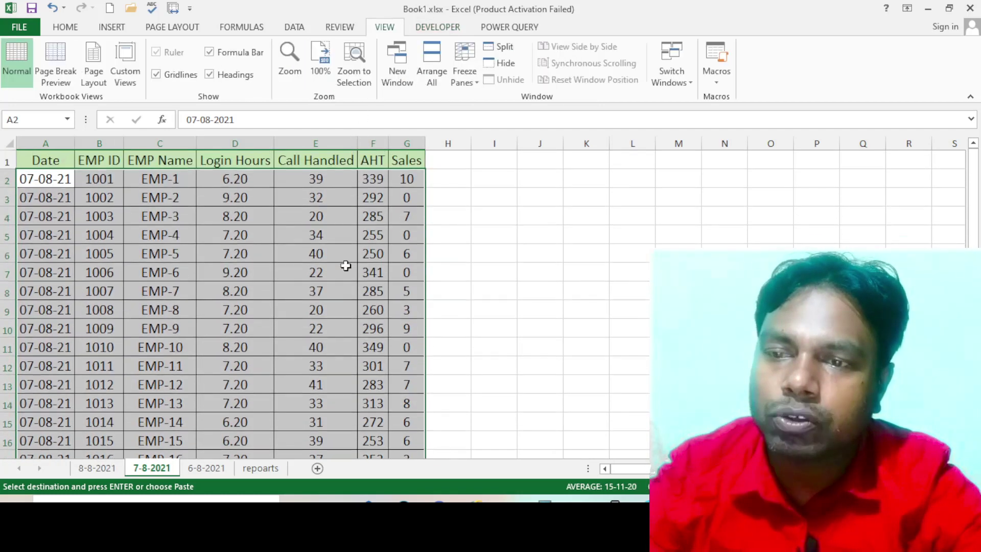
pyautogui.rightClick(285, 224)
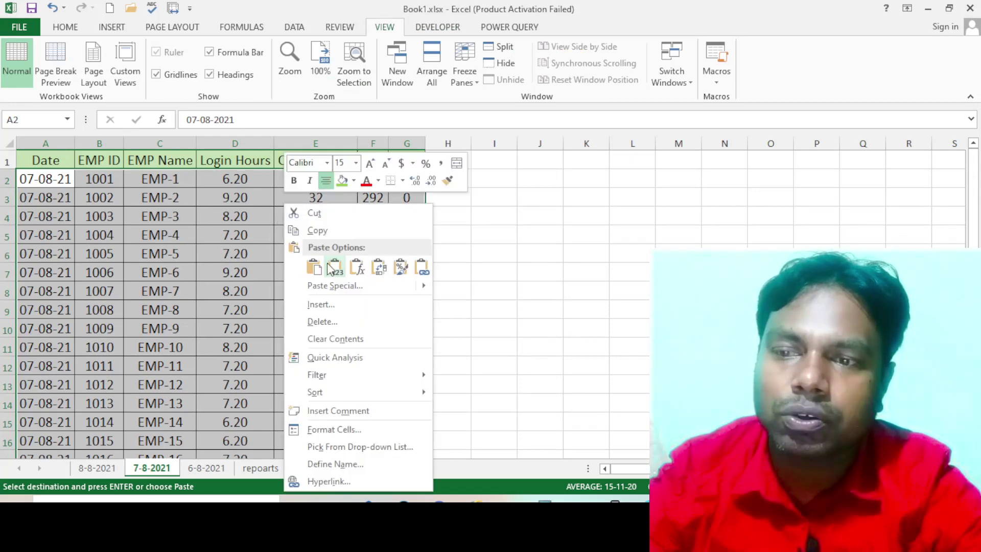
pyautogui.click(327, 231)
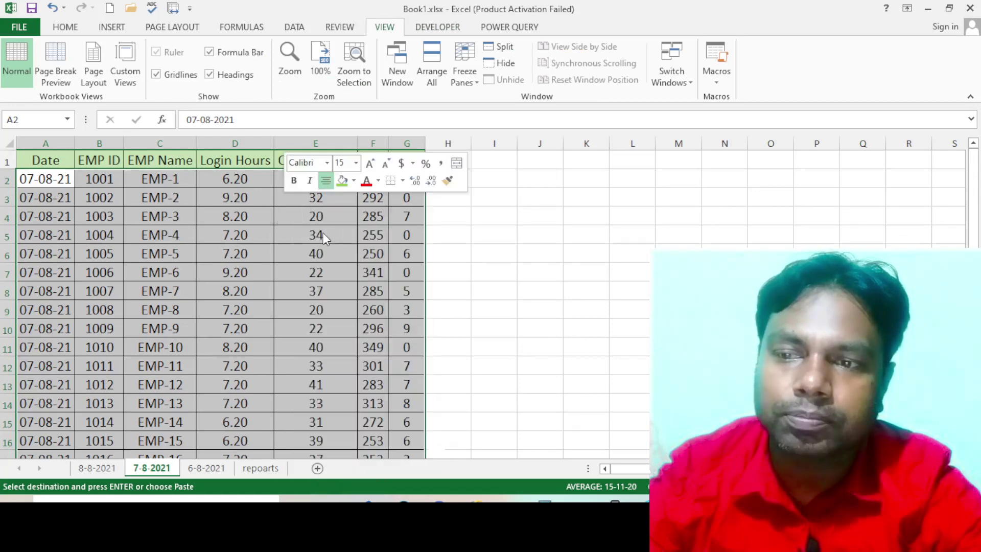
# Step: Paste the 07-08-21 rows into repoarts at A20, filling rows 20–37
pyautogui.click(264, 468)
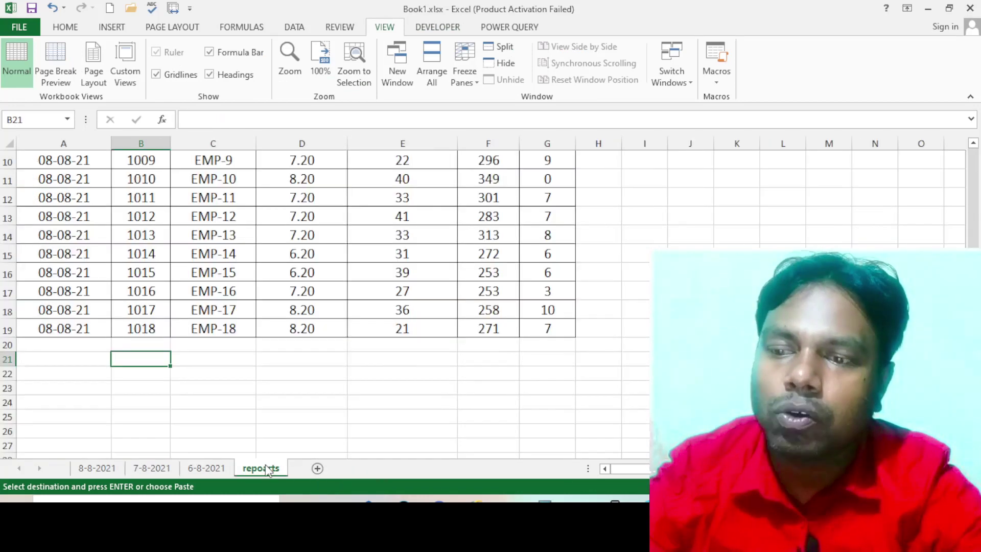
pyautogui.click(70, 347)
pyautogui.rightClick(70, 346)
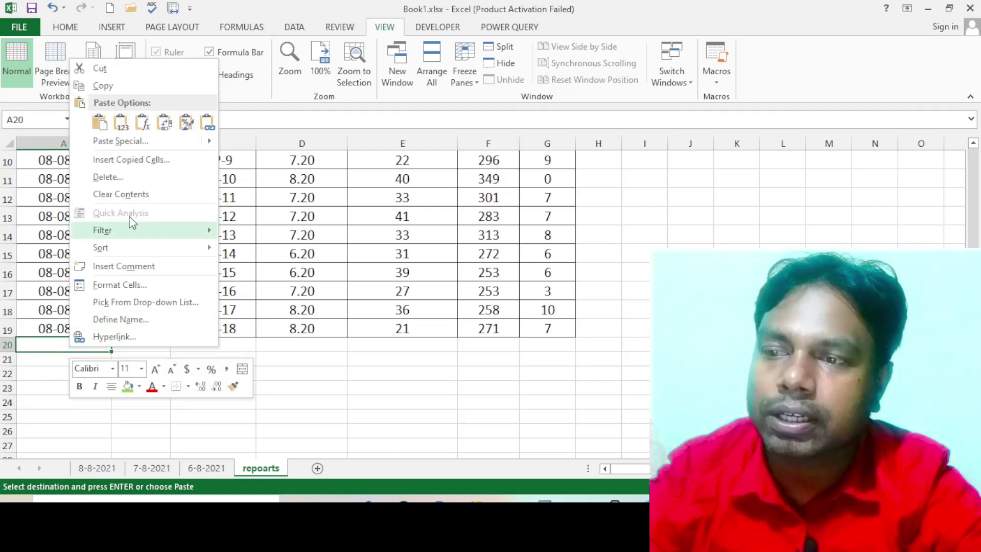
pyautogui.moveTo(120, 141)
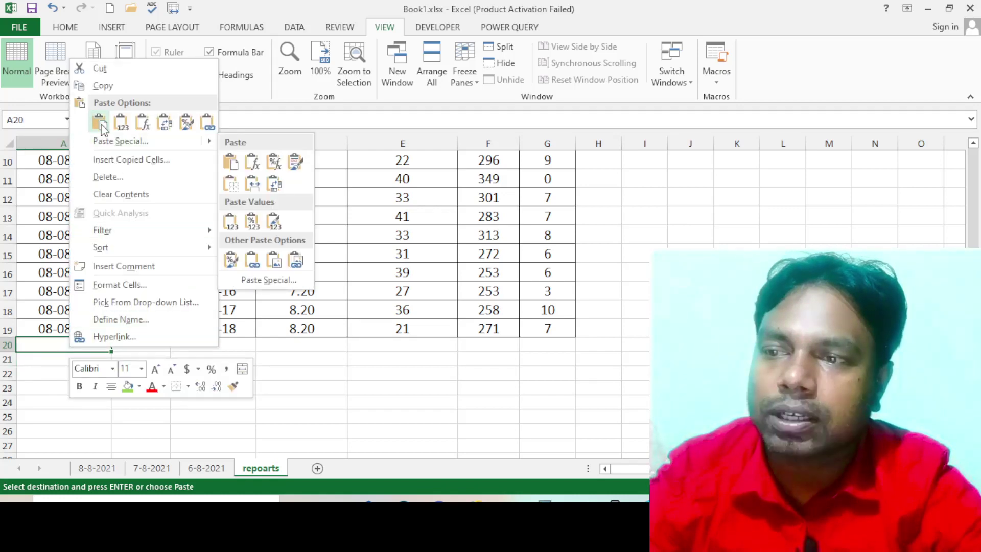
pyautogui.click(99, 123)
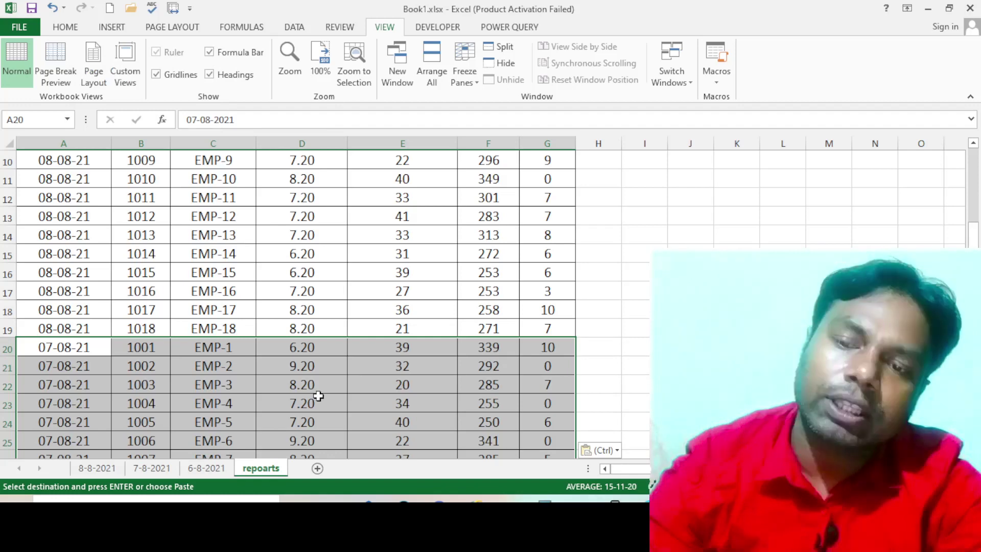
pyautogui.scroll(-2, 318, 396)
pyautogui.scroll(-3, 316, 383)
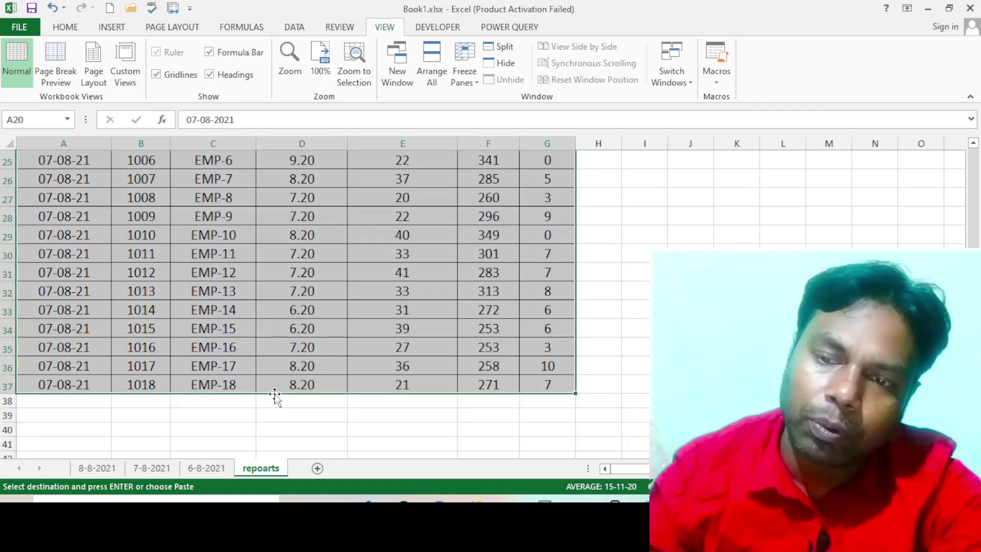
pyautogui.click(408, 421)
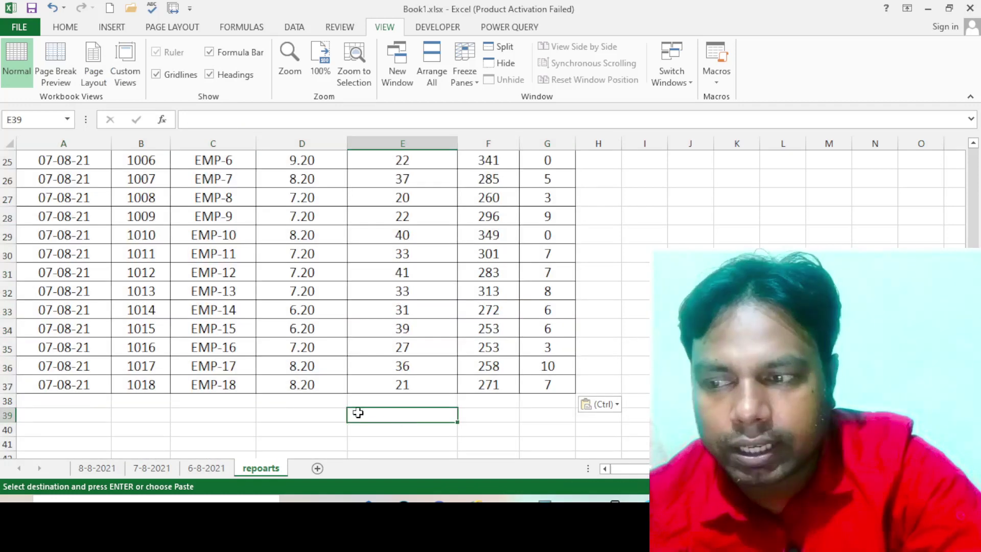
pyautogui.click(15, 386)
# Step: Delete rows 2 to 37 on repoarts so only the Date-to-Sales header row remains
pyautogui.moveTo(15, 385); pyautogui.dragTo(2, 183)
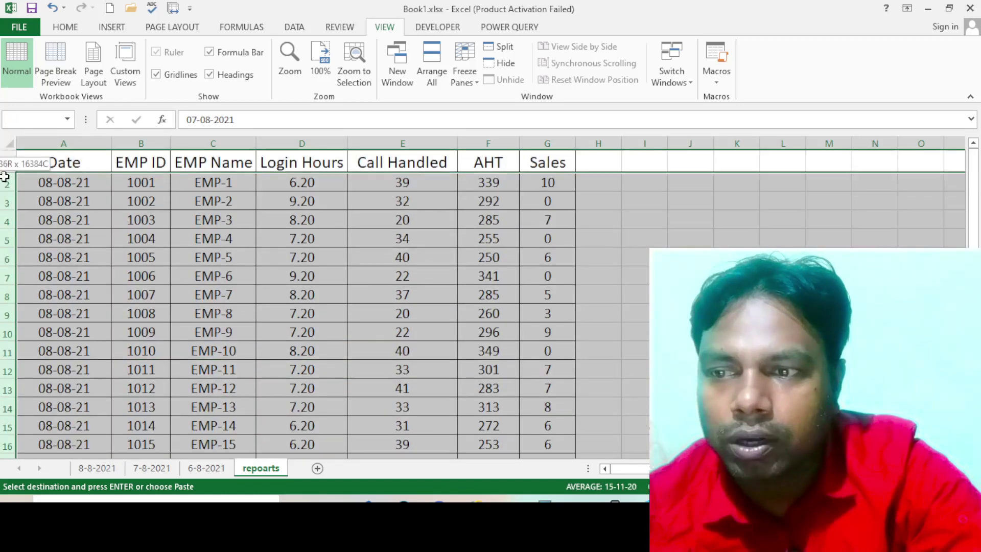
pyautogui.rightClick(238, 275)
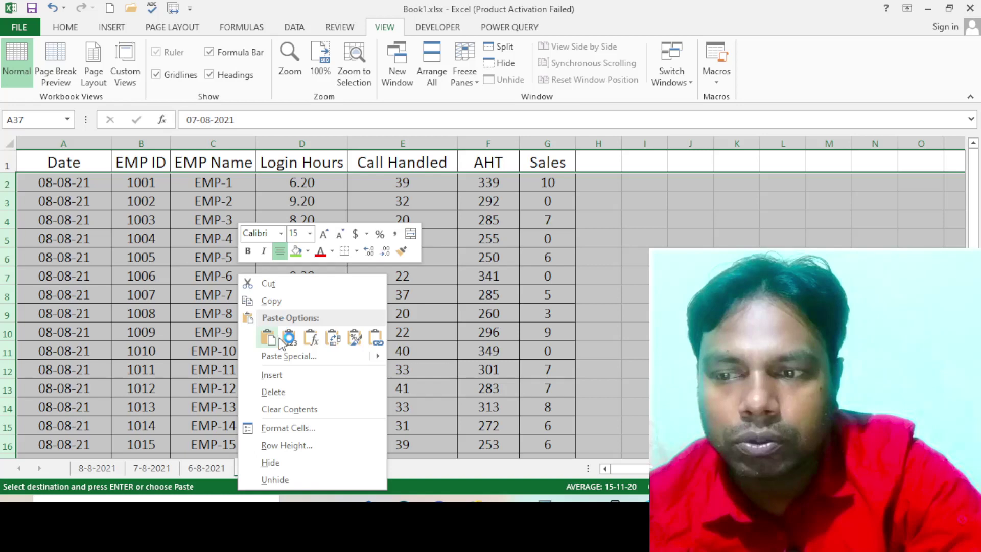
pyautogui.click(290, 389)
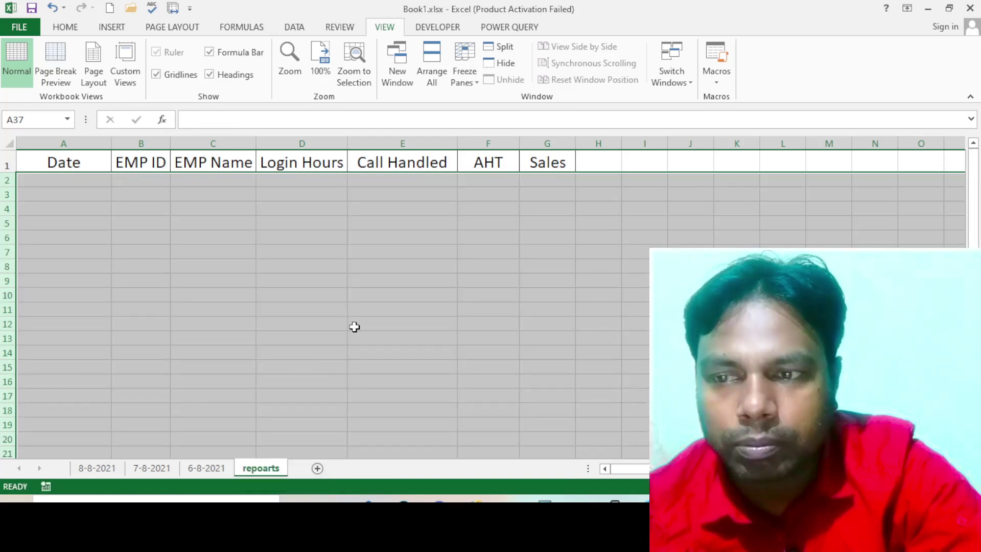
pyautogui.click(381, 311)
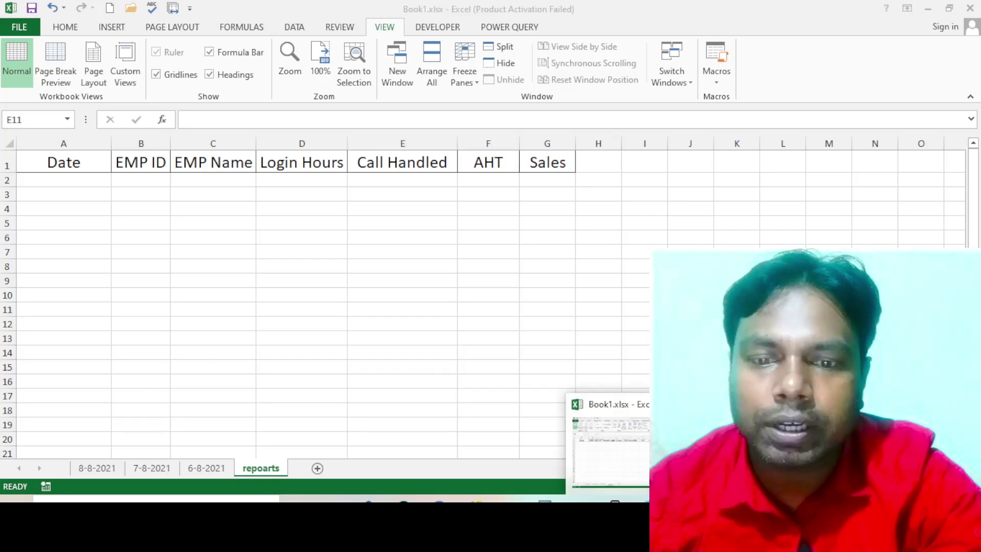
pyautogui.hotkey('alt', 'F11')
# Step: Place the VBA window beside the sheet and step the data macro to selecting A2
pyautogui.doubleClick(847, 6)
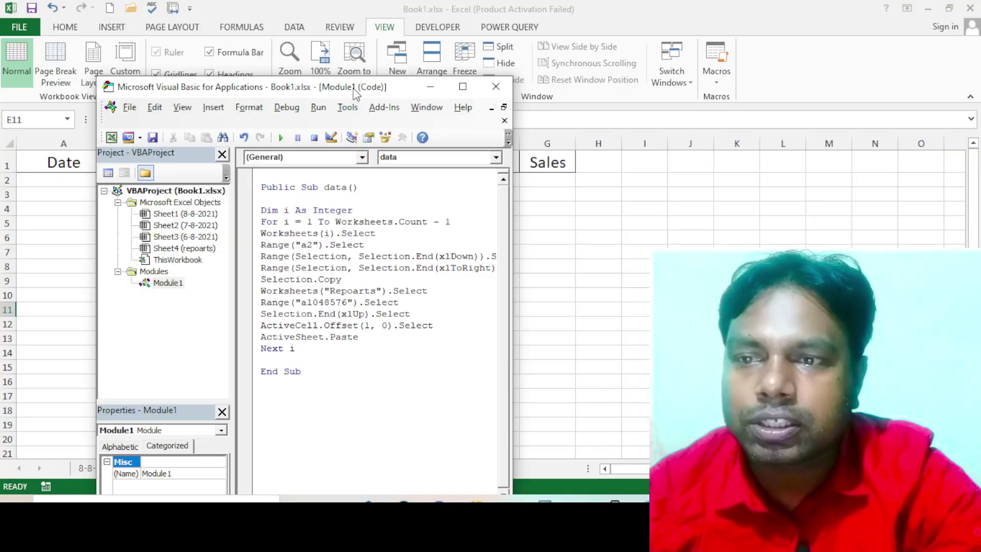
pyautogui.moveTo(356, 94)
pyautogui.mouseDown()
pyautogui.moveTo(394, 200)
pyautogui.moveTo(384, 223)
pyautogui.moveTo(392, 211)
pyautogui.mouseUp()
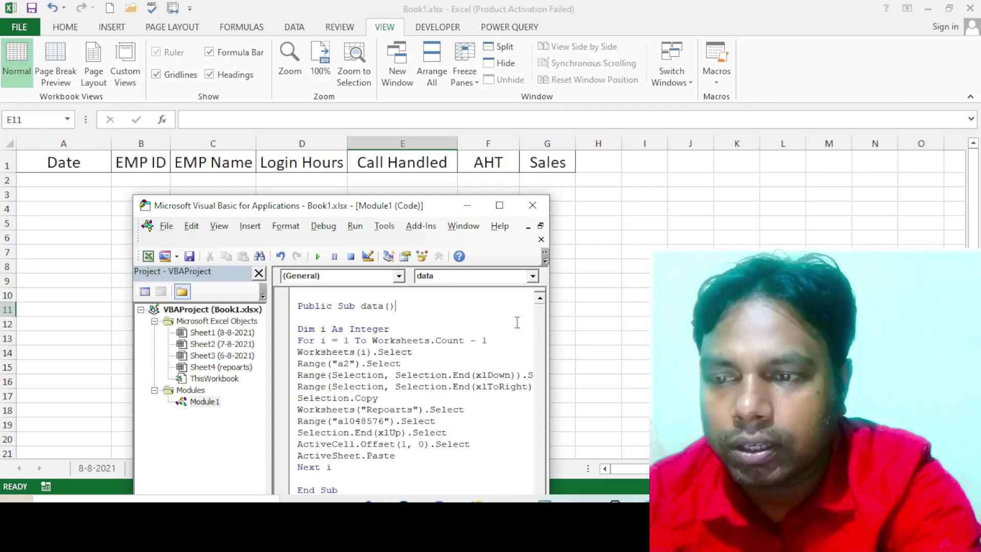
pyautogui.press('F8')
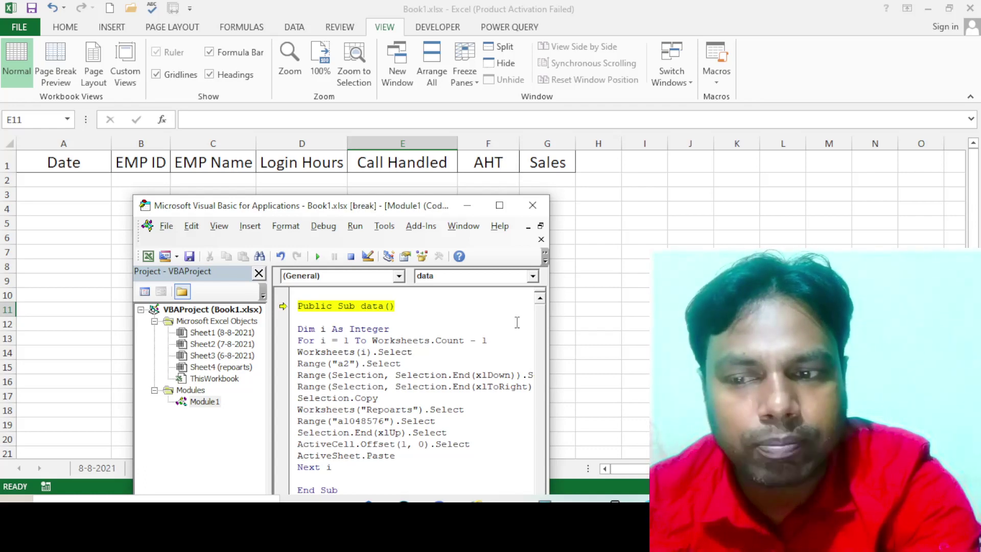
pyautogui.press('F8')
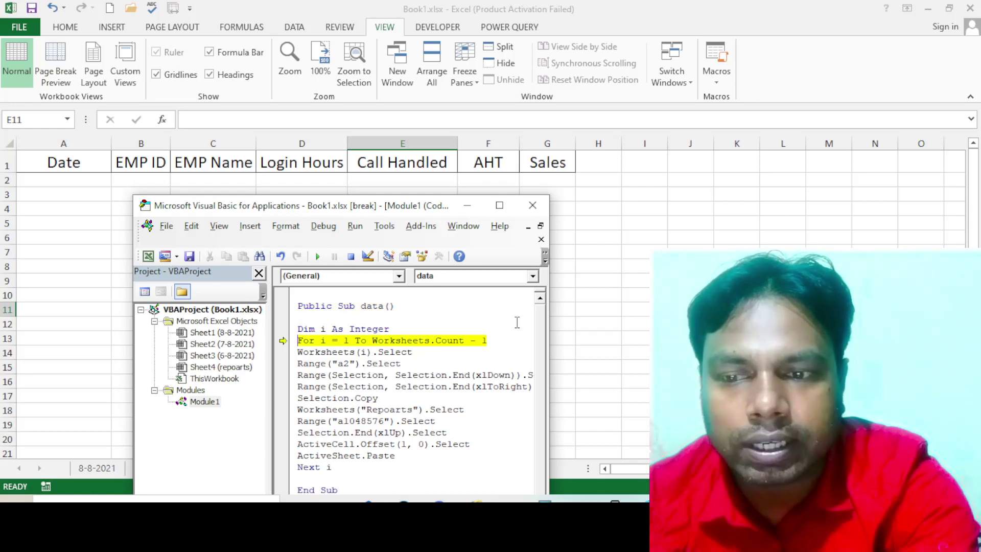
pyautogui.press('F8')
pyautogui.press('F8')
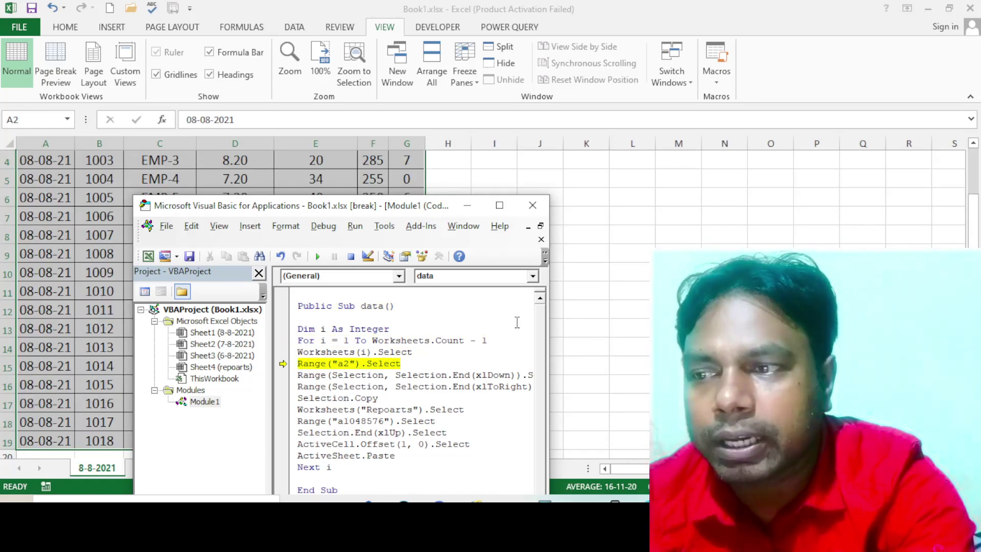
pyautogui.press('F8')
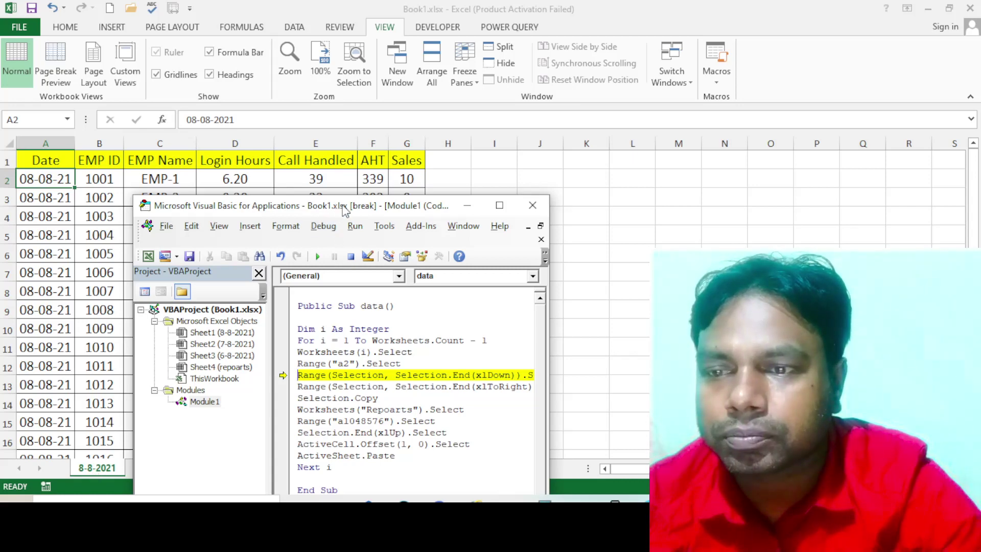
# Step: Step through copying the 8-8-2021 block and locating the last filled row on repoarts
pyautogui.moveTo(343, 209); pyautogui.dragTo(406, 210)
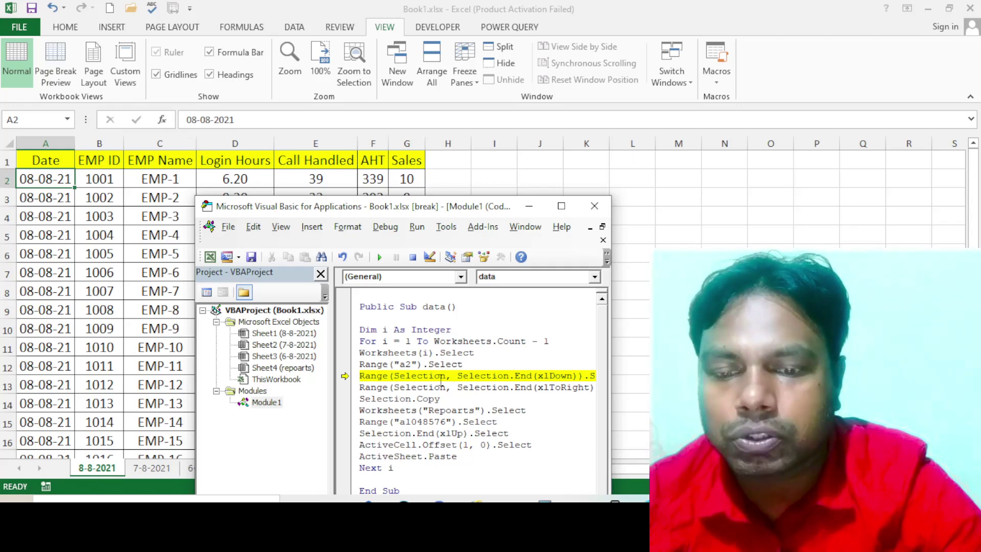
pyautogui.moveTo(420, 376)
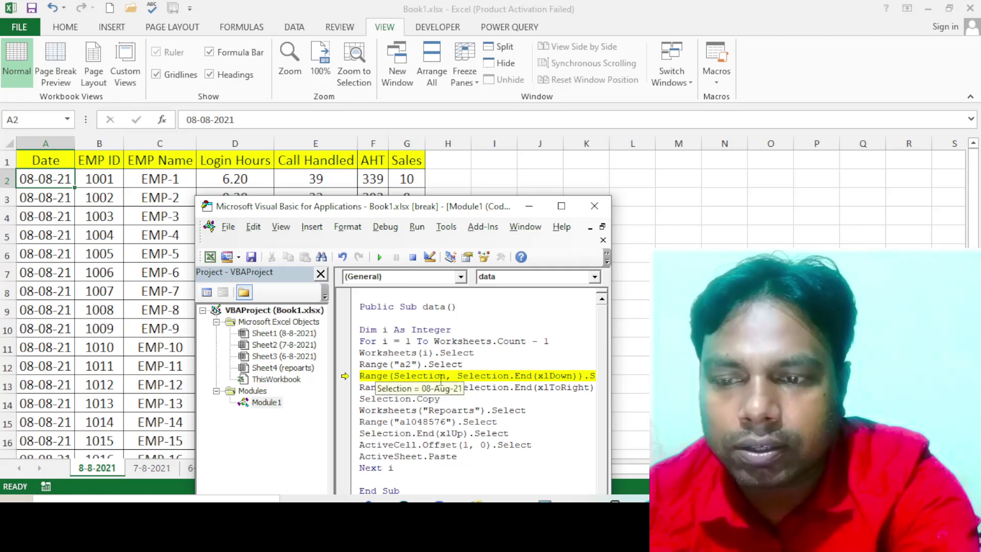
pyautogui.press('F8')
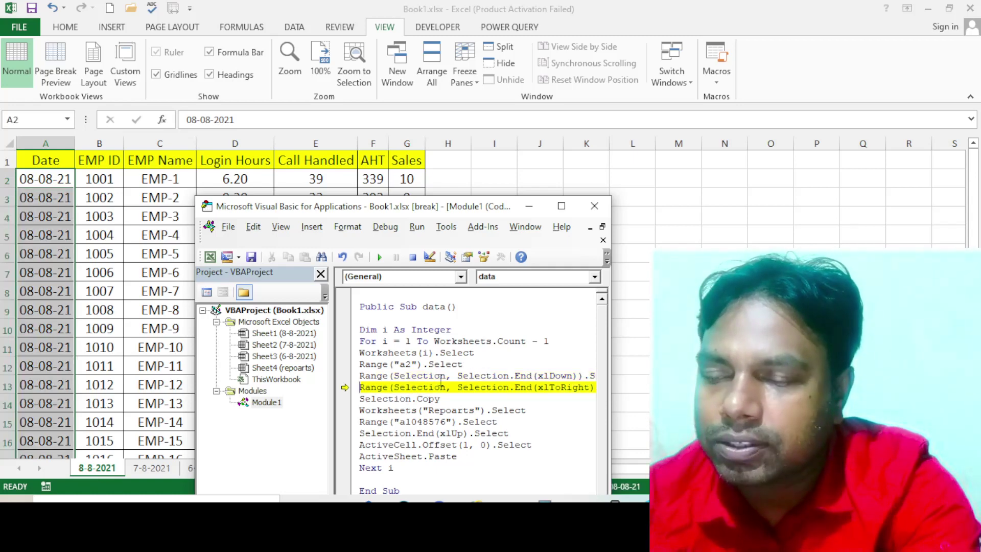
pyautogui.press('F8')
pyautogui.press('F8')
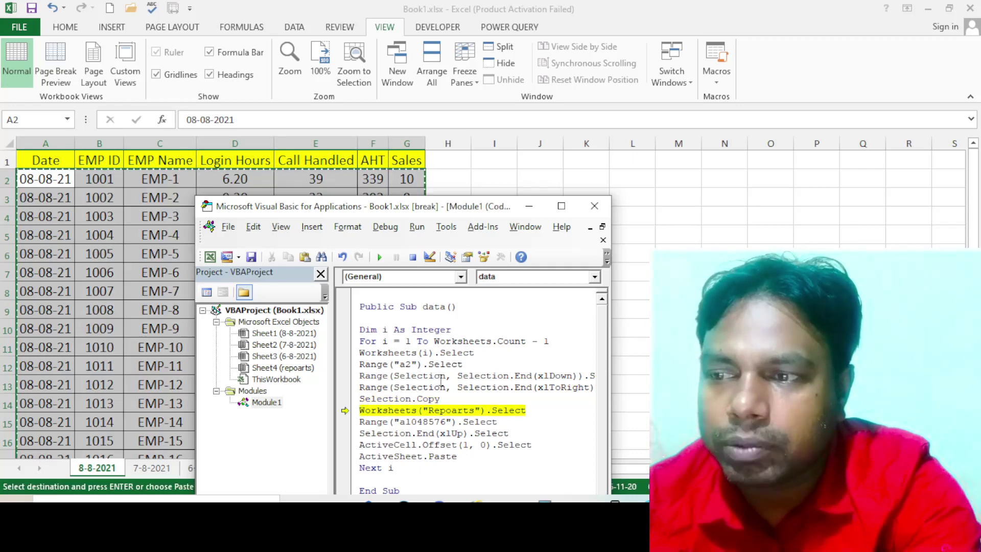
pyautogui.press('F8')
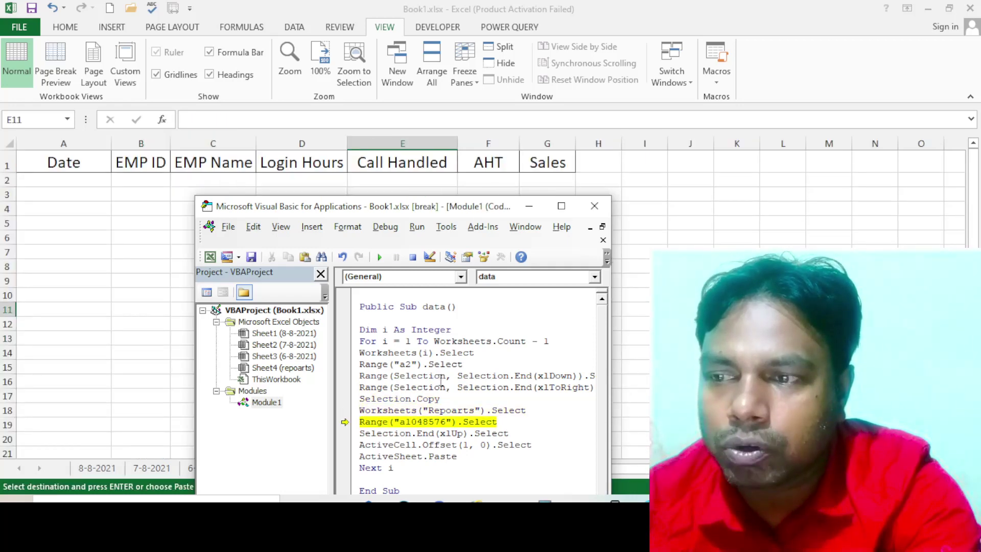
pyautogui.press('F8')
pyautogui.press('F8')
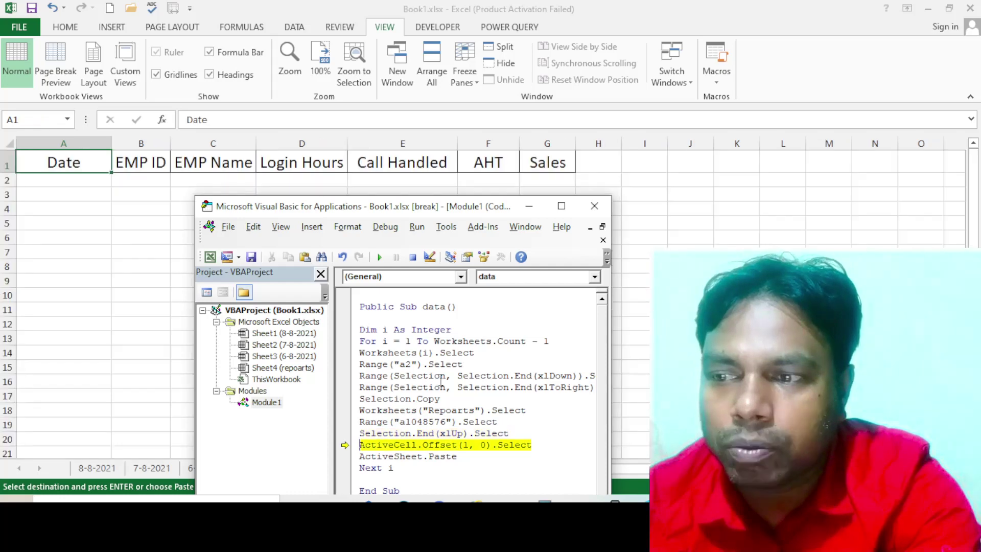
pyautogui.press('F8')
pyautogui.press('F8')
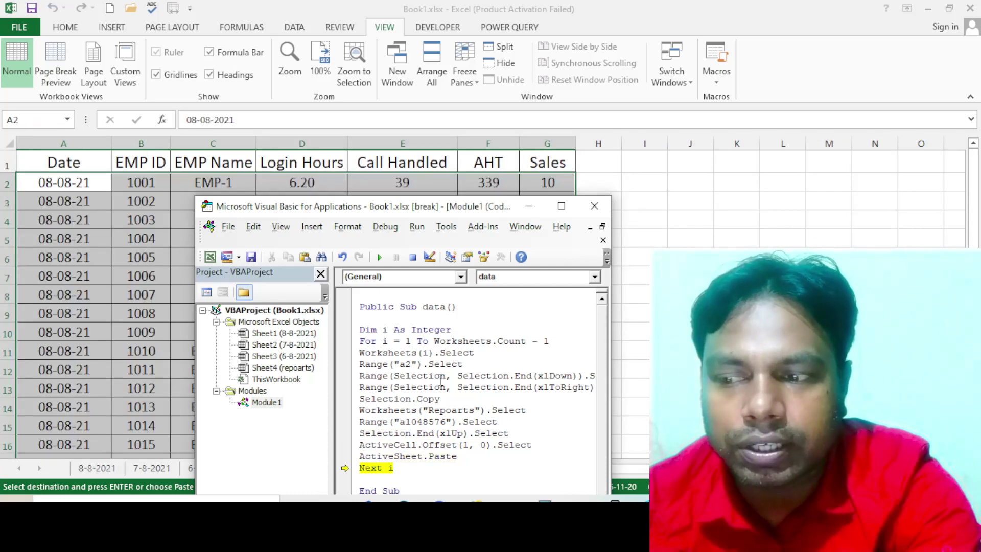
# Step: Step the macro through the 7-8-2021 pass, pasting its rows at row 20
pyautogui.press('F8')
pyautogui.press('F8')
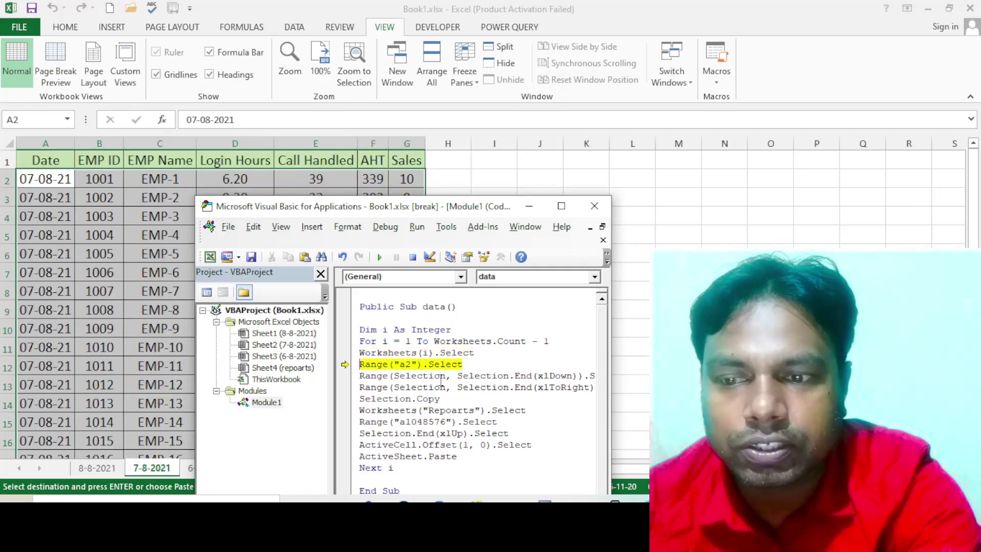
pyautogui.press('F8')
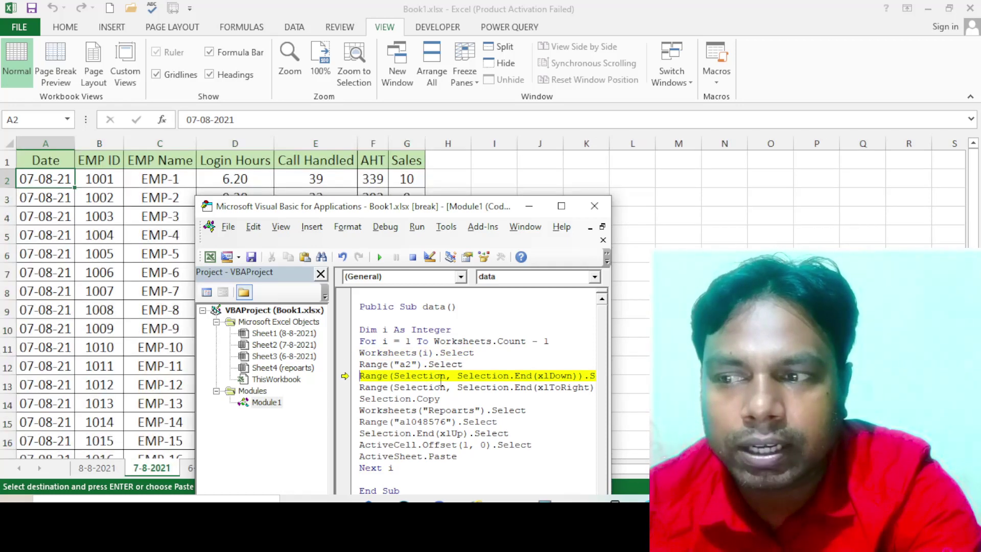
pyautogui.press('F8')
pyautogui.press('F8')
pyautogui.press('F8')
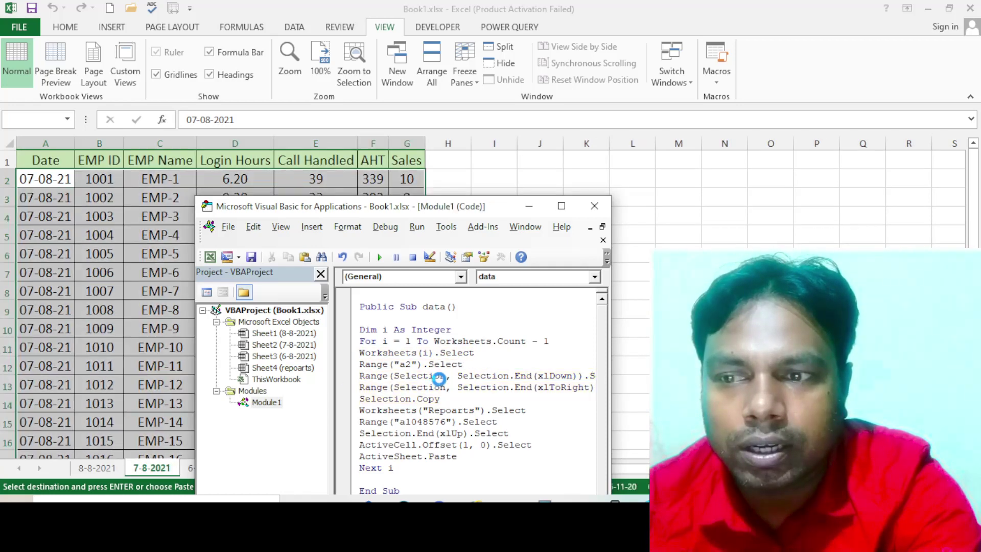
pyautogui.press('F8')
pyautogui.press('F8')
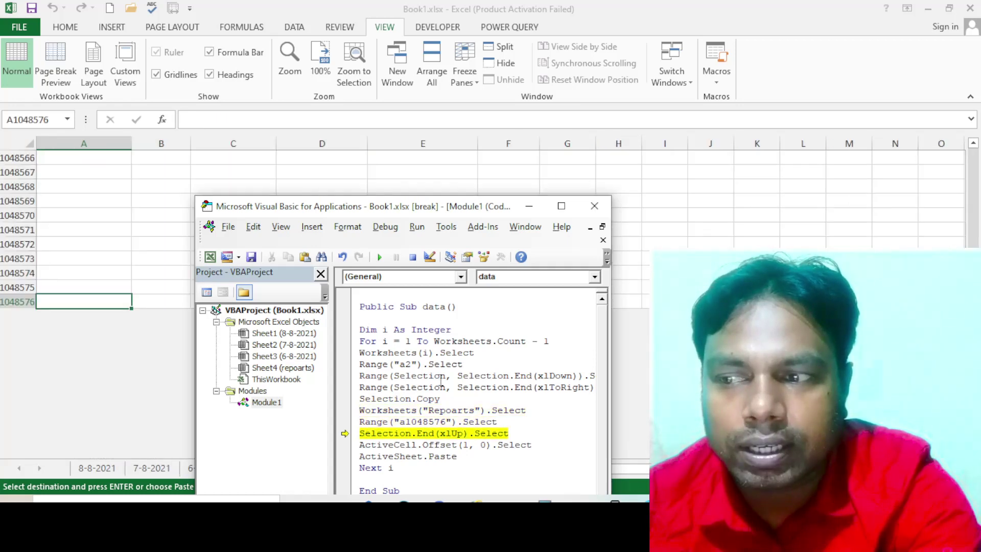
pyautogui.press('F8')
pyautogui.press('F8')
pyautogui.press('F8')
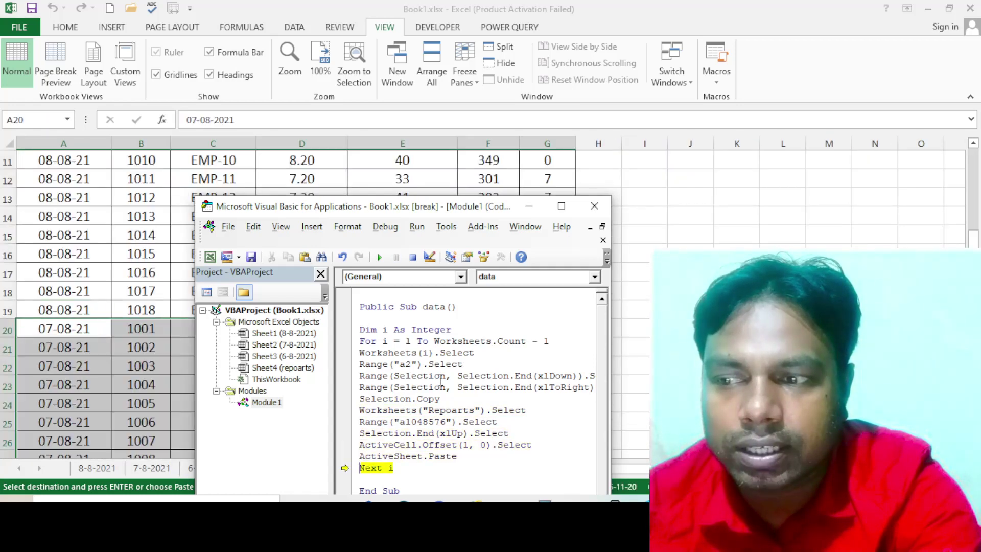
# Step: Step through the 6-8-2021 pass so its rows paste below row 37
pyautogui.press('F8')
pyautogui.press('F8')
pyautogui.press('F8')
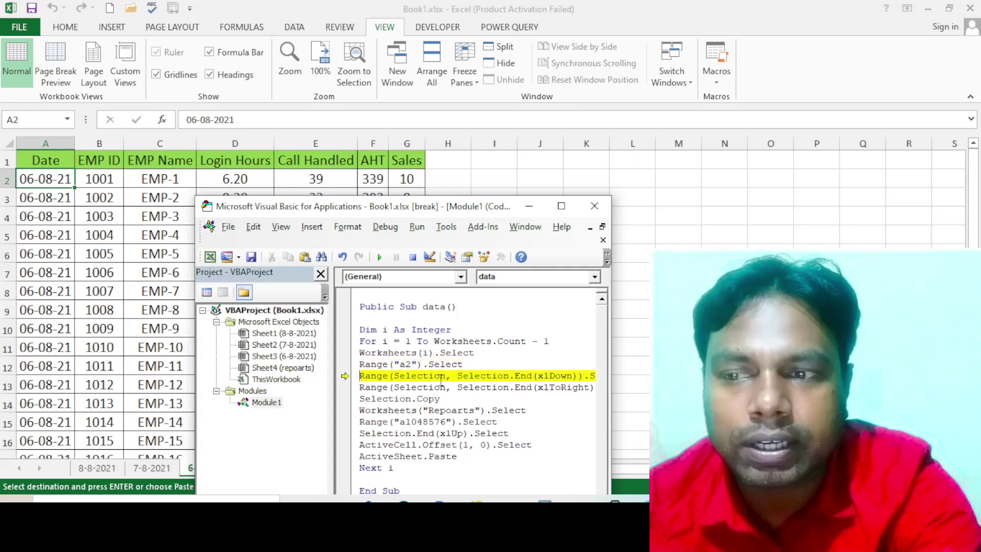
pyautogui.press('F8')
pyautogui.press('F8')
pyautogui.press('F8')
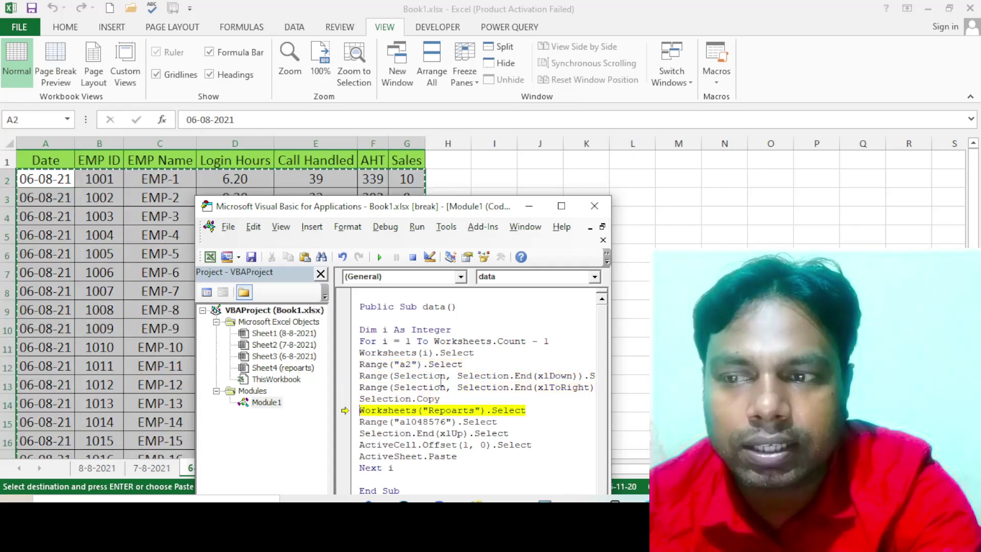
pyautogui.press('F8')
pyautogui.press('F8')
pyautogui.press('F8')
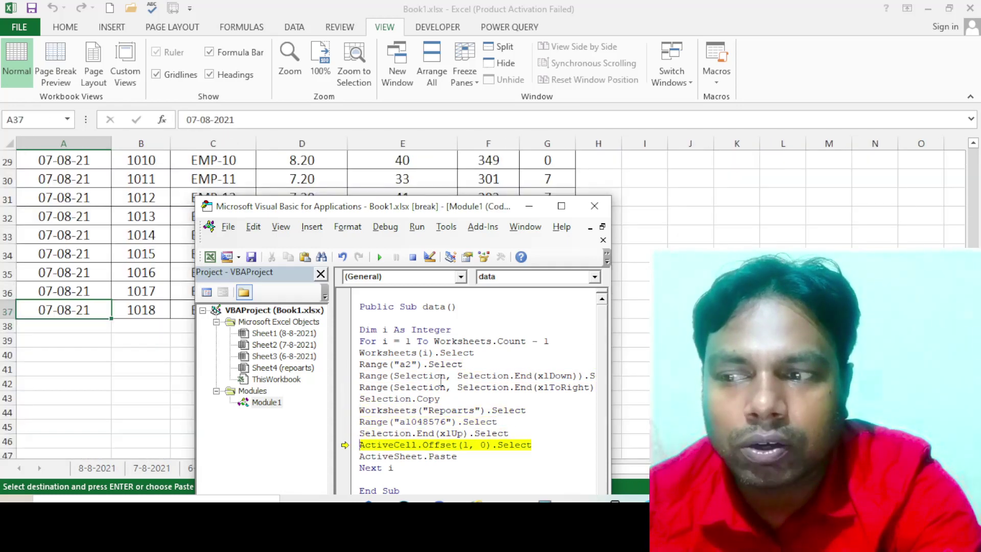
pyautogui.press('F8')
pyautogui.press('F8')
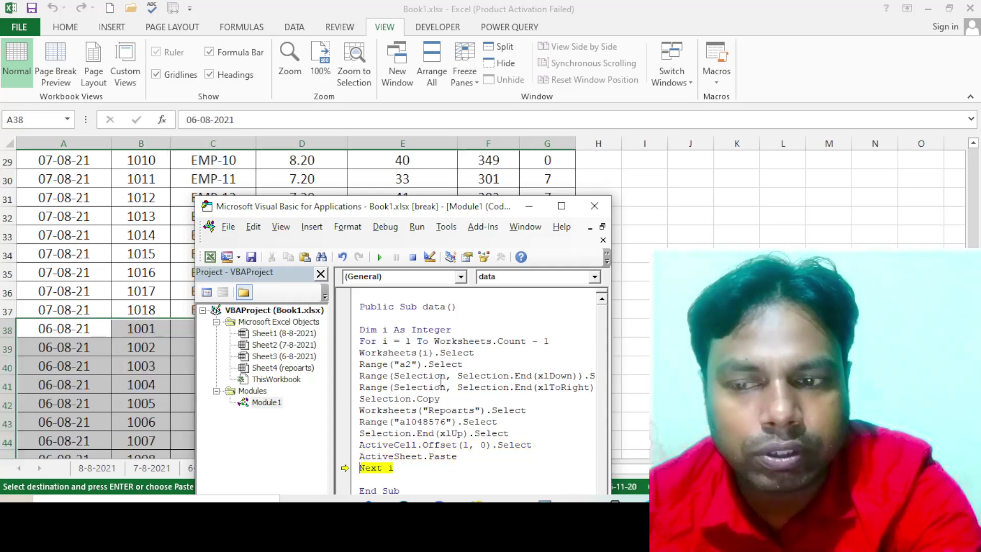
pyautogui.press('F8')
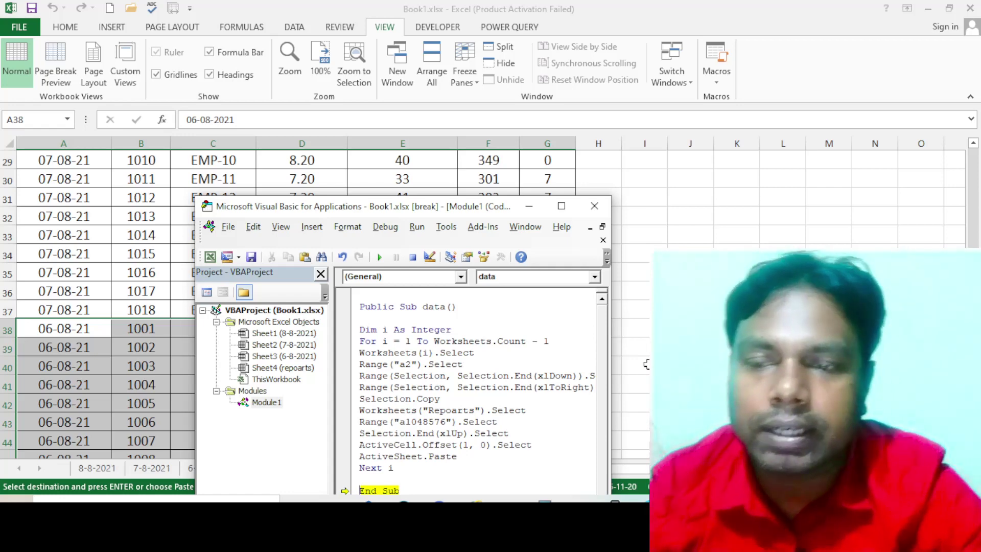
pyautogui.moveTo(481, 212); pyautogui.dragTo(489, 69)
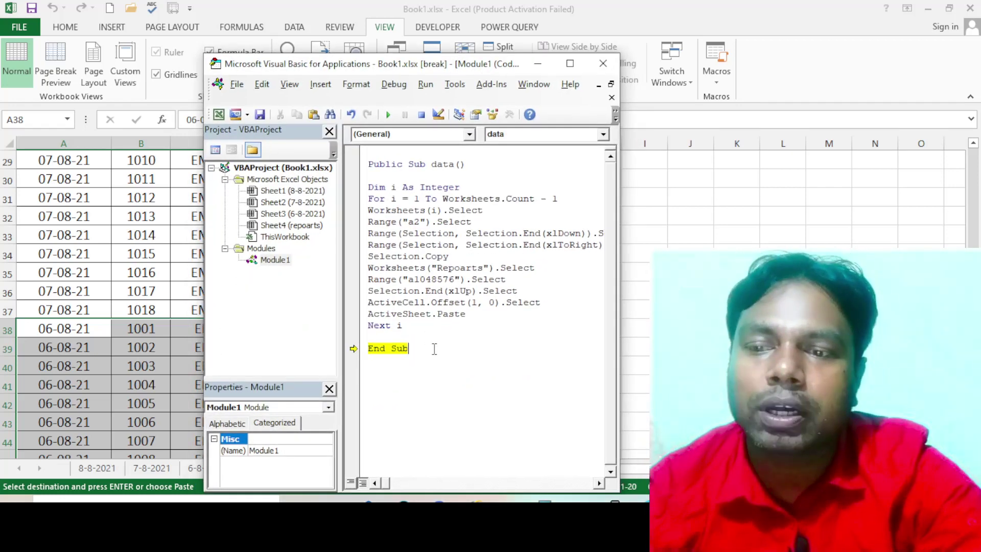
# Step: Reset the macro, hide the VBA editor, and confirm repoarts now runs to row 55
pyautogui.click(421, 114)
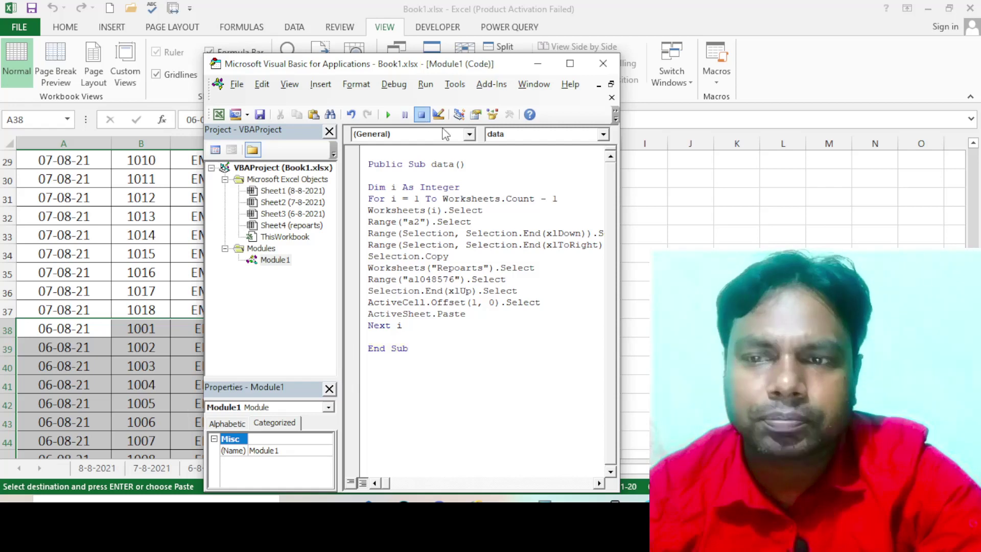
pyautogui.click(546, 63)
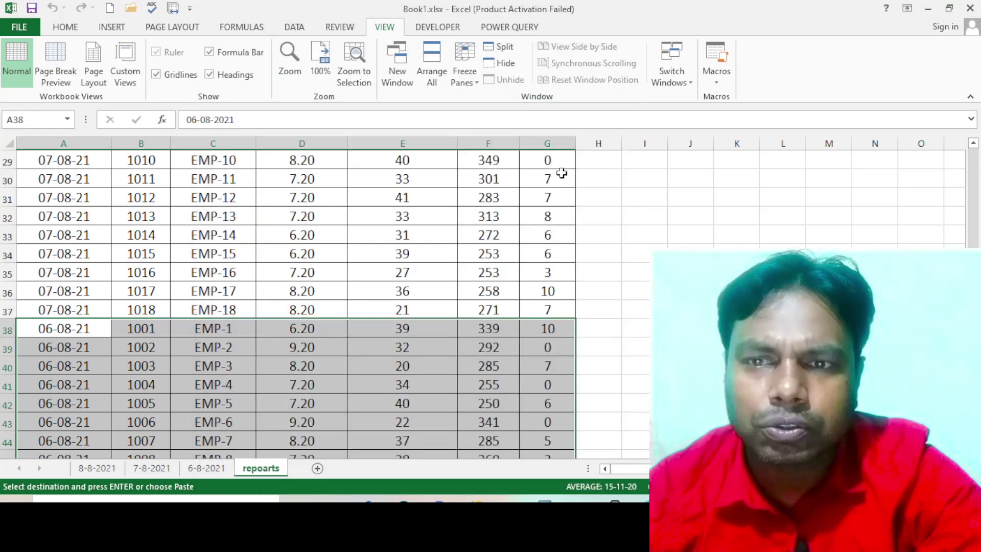
pyautogui.click(629, 296)
pyautogui.scroll(-3, 357, 409)
pyautogui.scroll(-4, 357, 408)
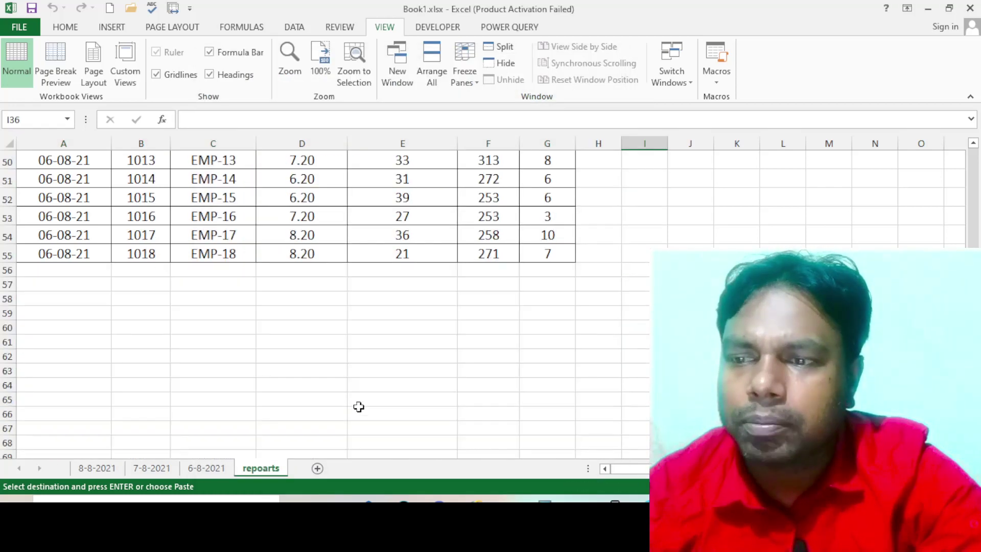
pyautogui.scroll(1, 361, 405)
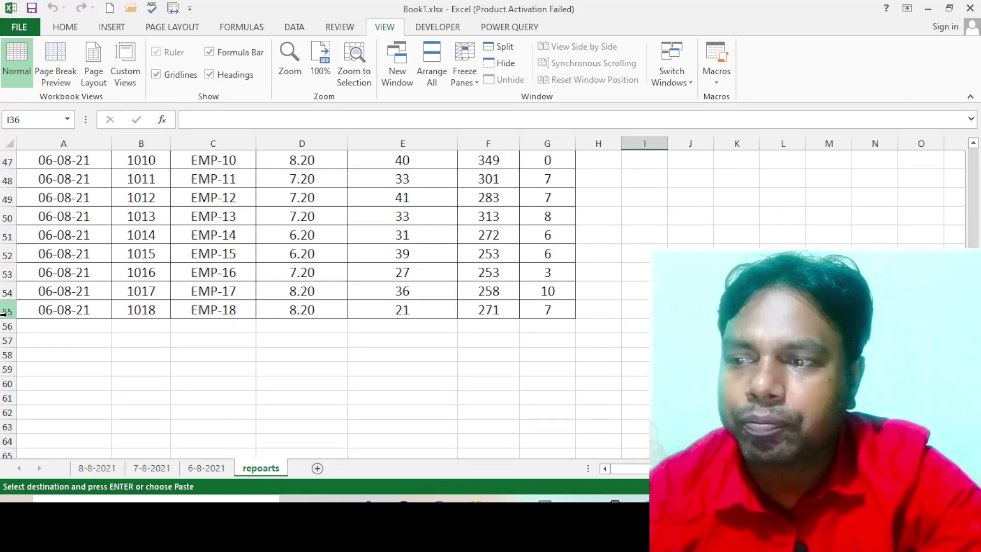
pyautogui.click(4, 312)
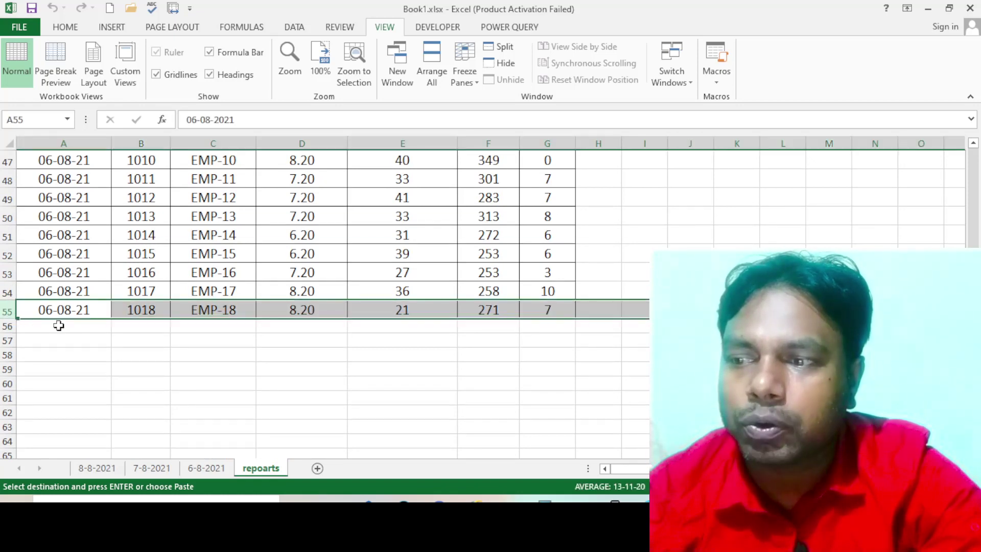
# Step: Compare the 8-8-2021, 7-8-2021 and 6-8-2021 sheets, cancelling the pending copy
pyautogui.click(95, 468)
pyautogui.click(587, 309)
pyautogui.scroll(-4, 170, 353)
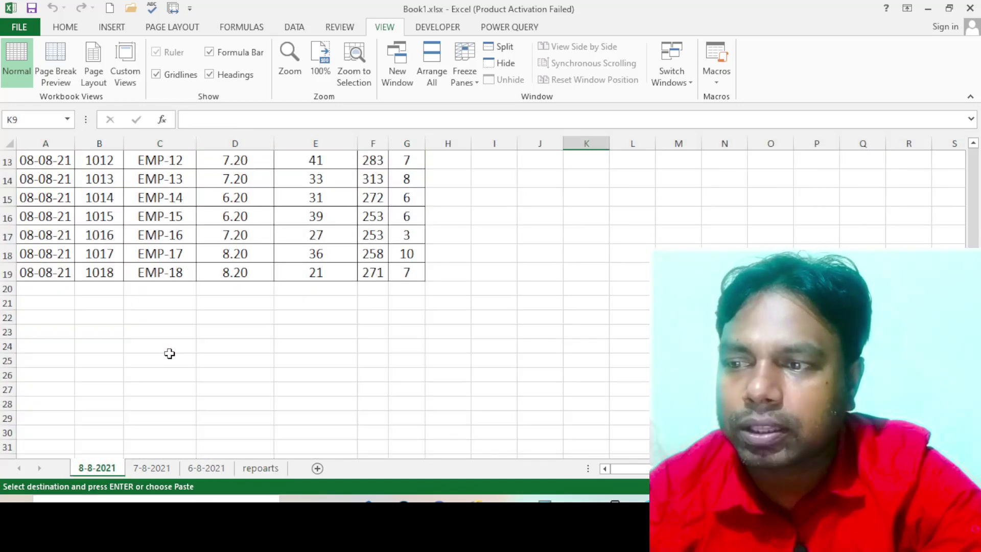
pyautogui.click(152, 468)
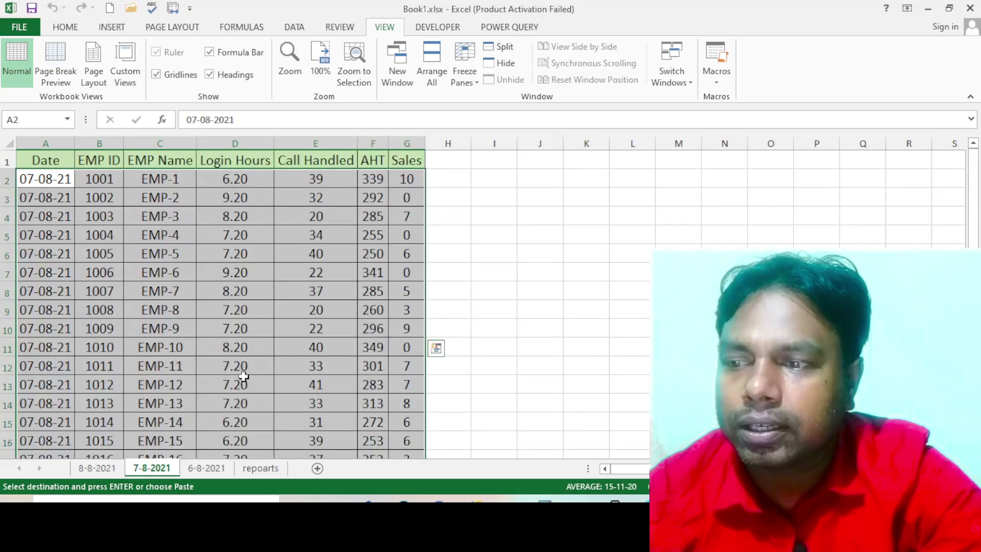
pyautogui.scroll(-3, 244, 376)
pyautogui.click(160, 384)
pyautogui.click(216, 471)
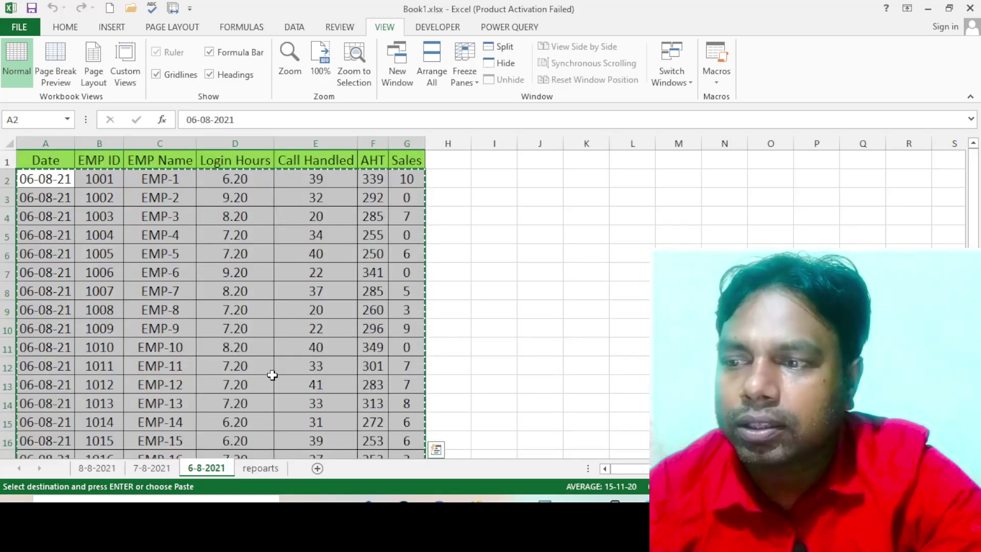
pyautogui.scroll(-2, 274, 372)
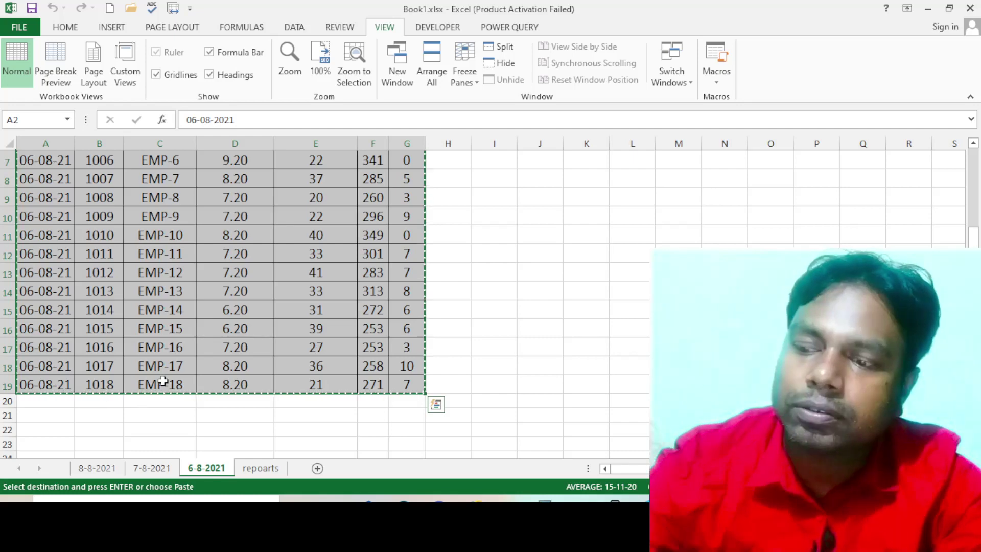
pyautogui.press('Return')
pyautogui.scroll(-2, 231, 375)
pyautogui.scroll(-1, 231, 374)
pyautogui.click(221, 367)
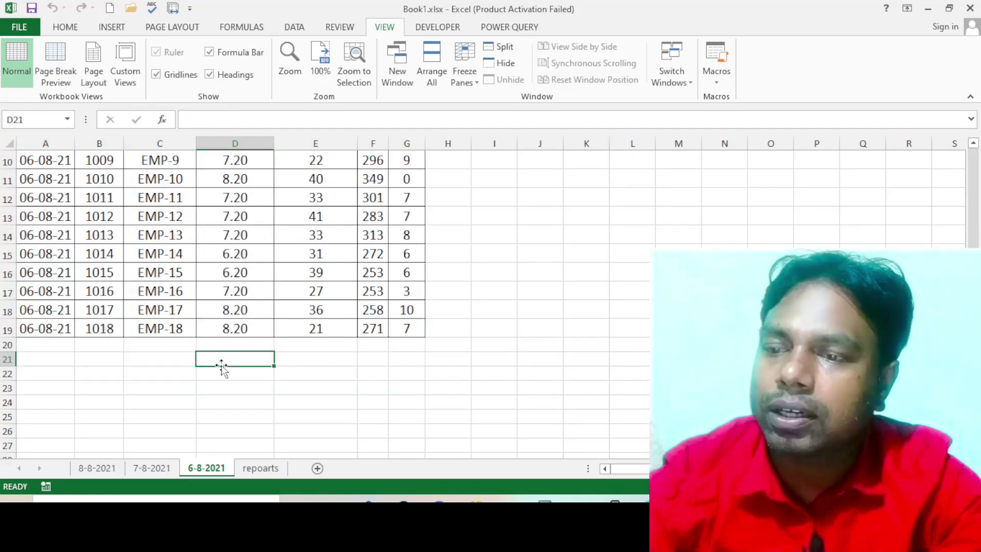
# Step: Fill the repoarts header cells A1:G1 with green
pyautogui.click(260, 468)
pyautogui.click(147, 367)
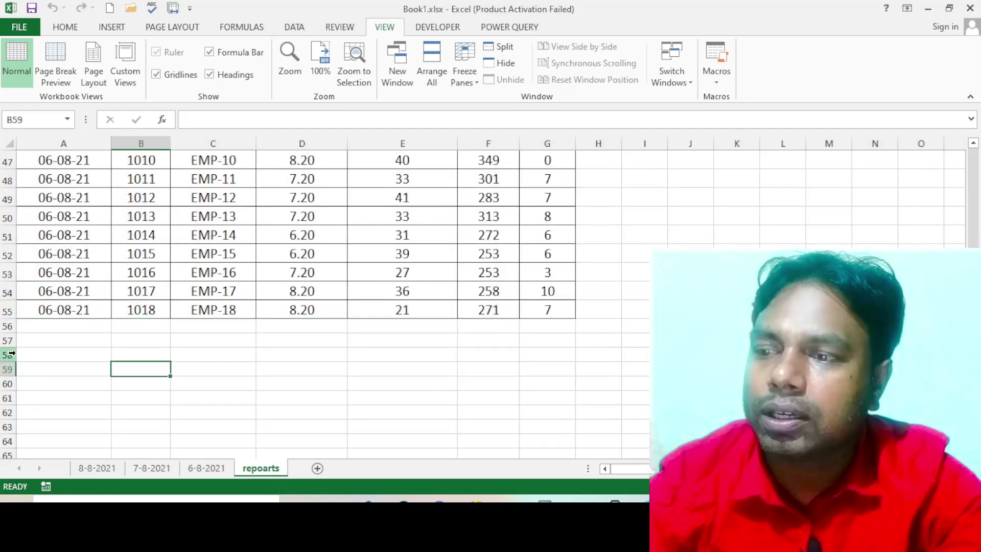
pyautogui.scroll(9, 81, 310)
pyautogui.scroll(6, 103, 328)
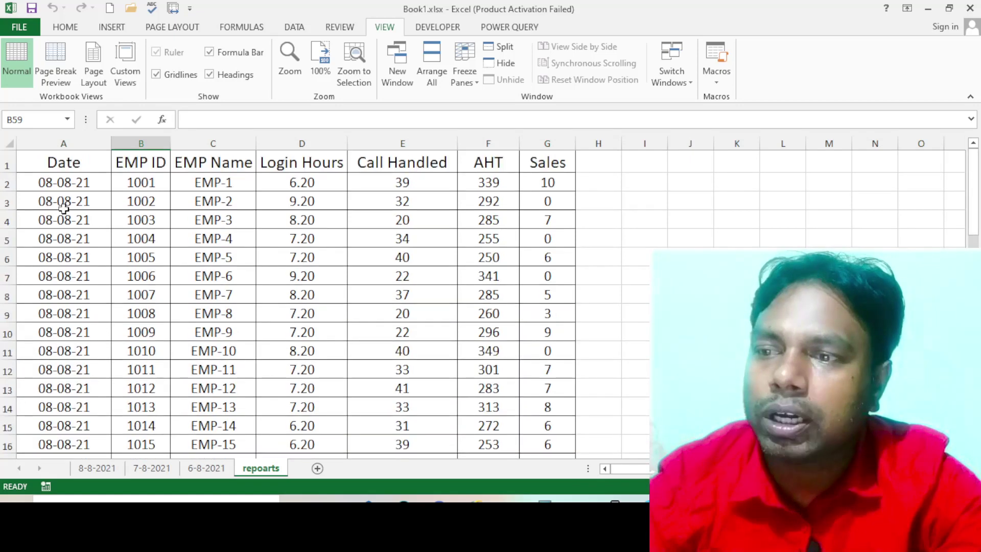
pyautogui.moveTo(62, 163); pyautogui.dragTo(540, 162)
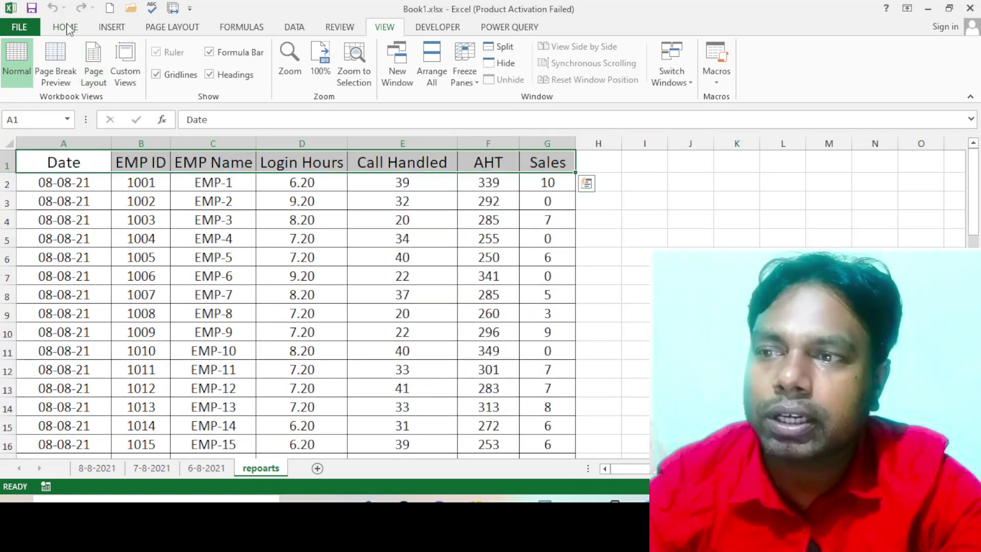
pyautogui.click(69, 28)
pyautogui.click(217, 75)
pyautogui.click(300, 292)
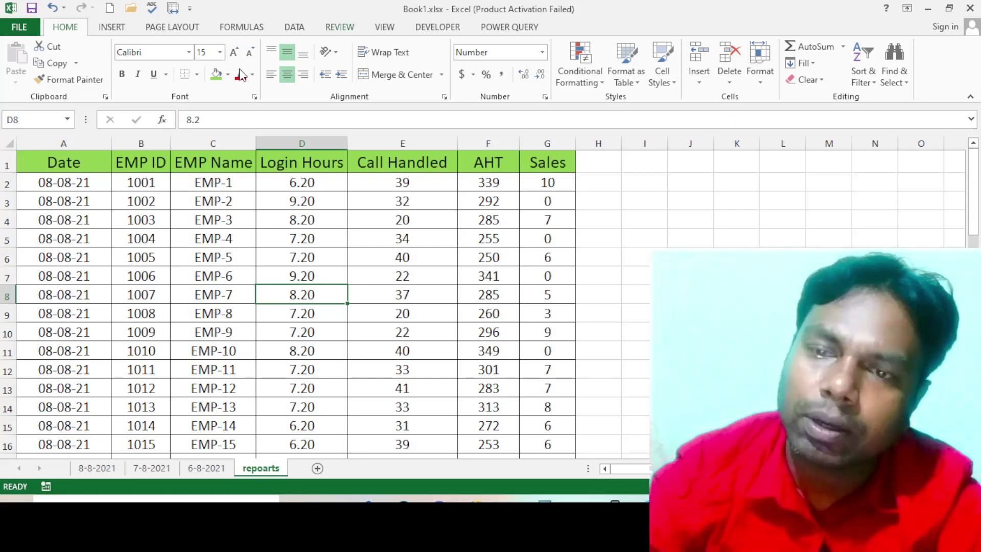
# Step: Insert an arrow line shape to the right of the table header
pyautogui.click(112, 28)
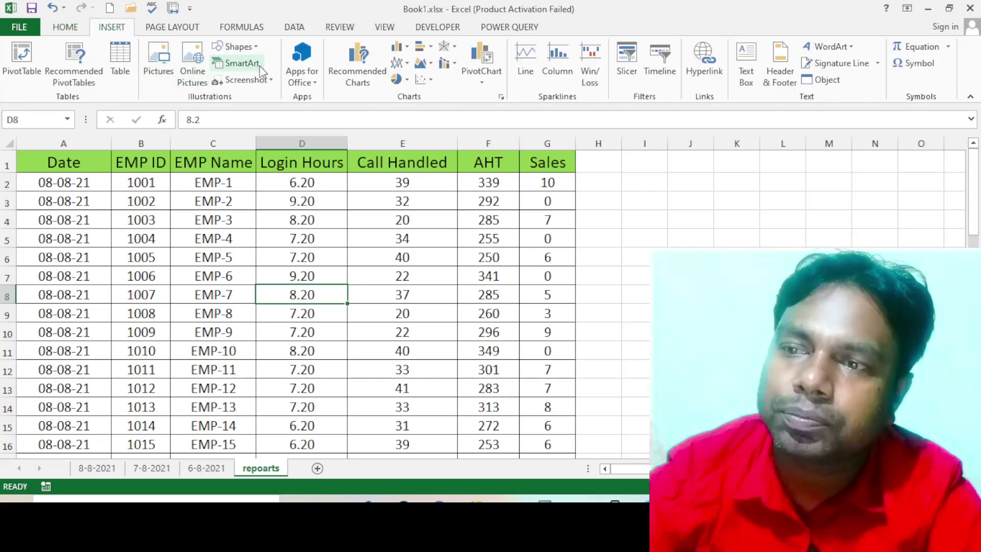
pyautogui.click(238, 46)
pyautogui.click(261, 82)
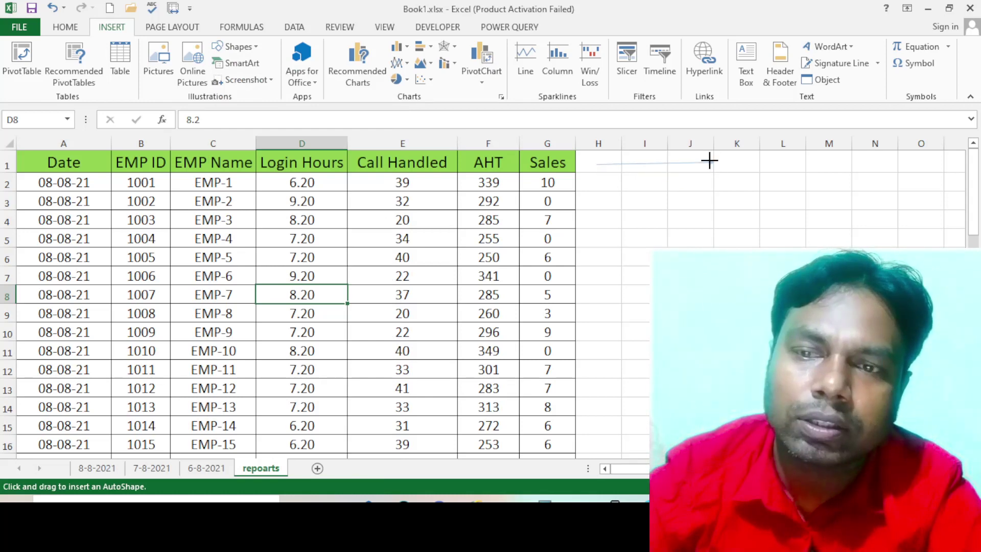
pyautogui.moveTo(704, 184); pyautogui.dragTo(715, 162)
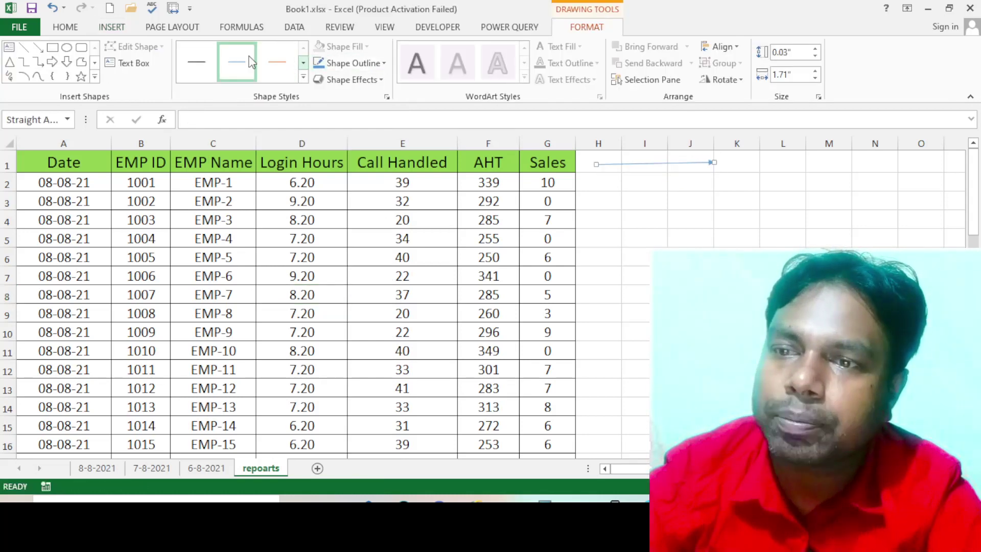
# Step: Draw a rectangle over H1:I2 labelled 'update' and narrow it to end in column I
pyautogui.click(71, 29)
pyautogui.click(118, 28)
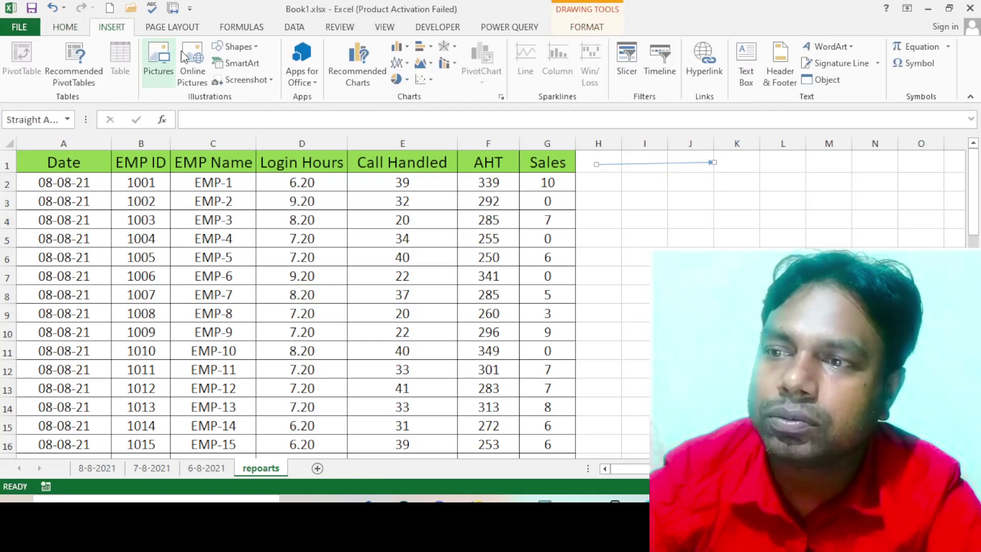
pyautogui.click(238, 46)
pyautogui.click(260, 81)
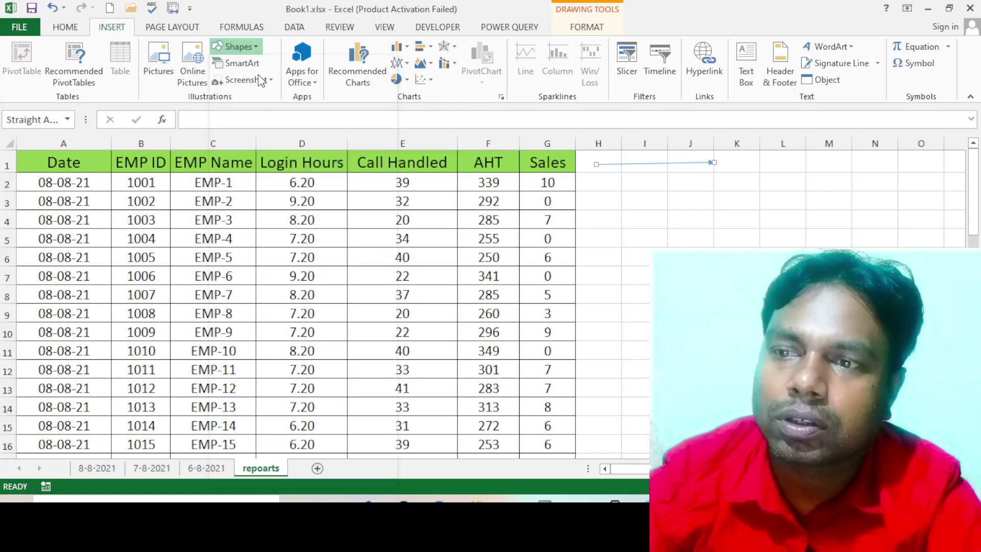
pyautogui.moveTo(591, 159); pyautogui.dragTo(723, 183)
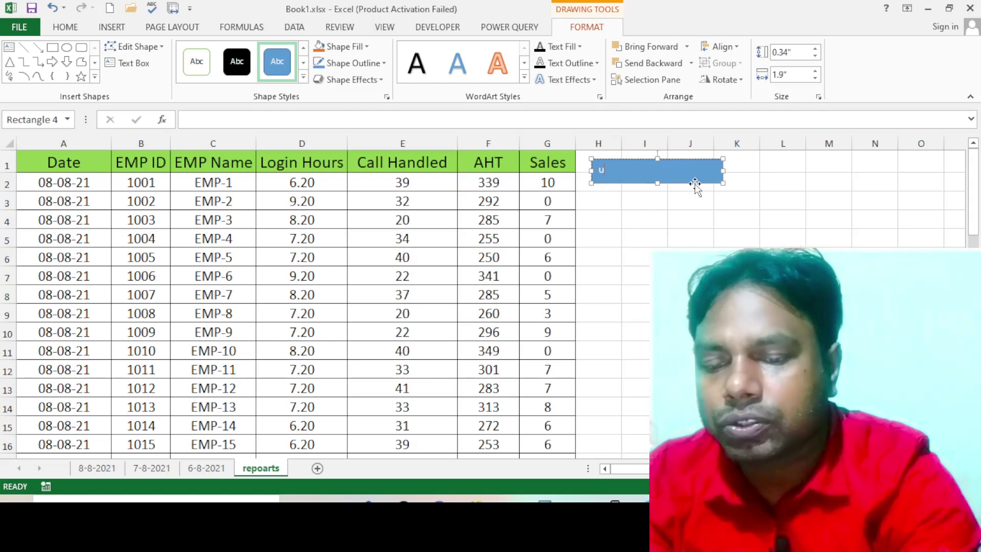
pyautogui.write('update')
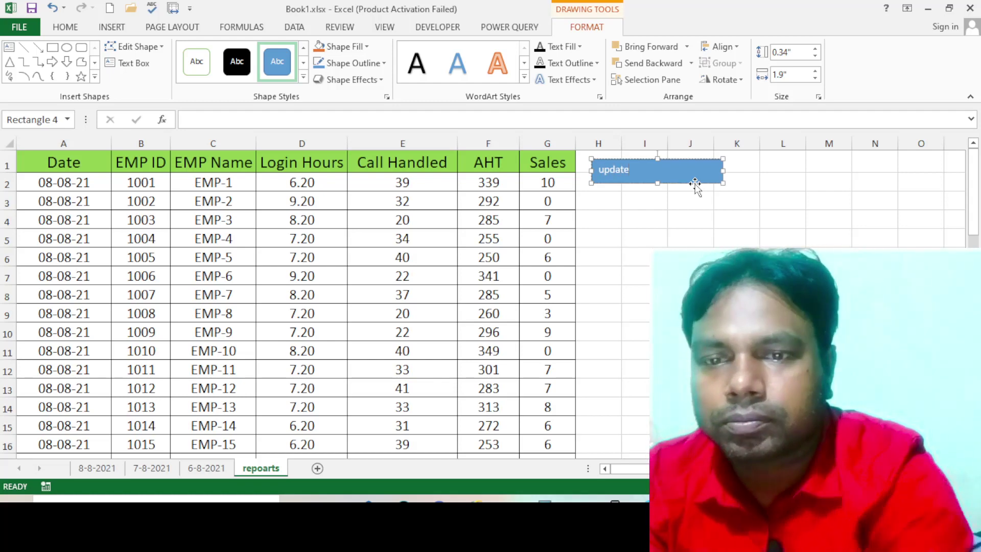
pyautogui.click(640, 197)
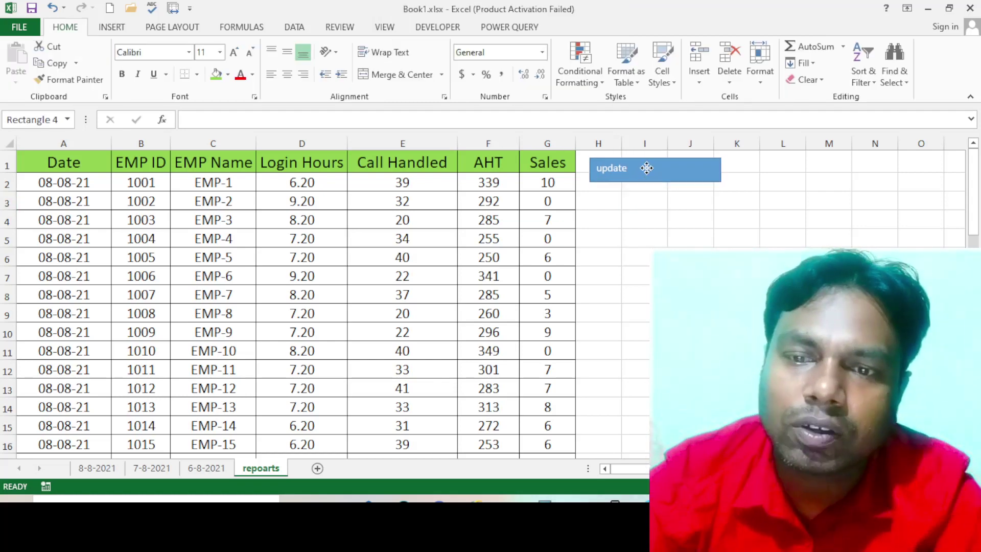
pyautogui.click(723, 172)
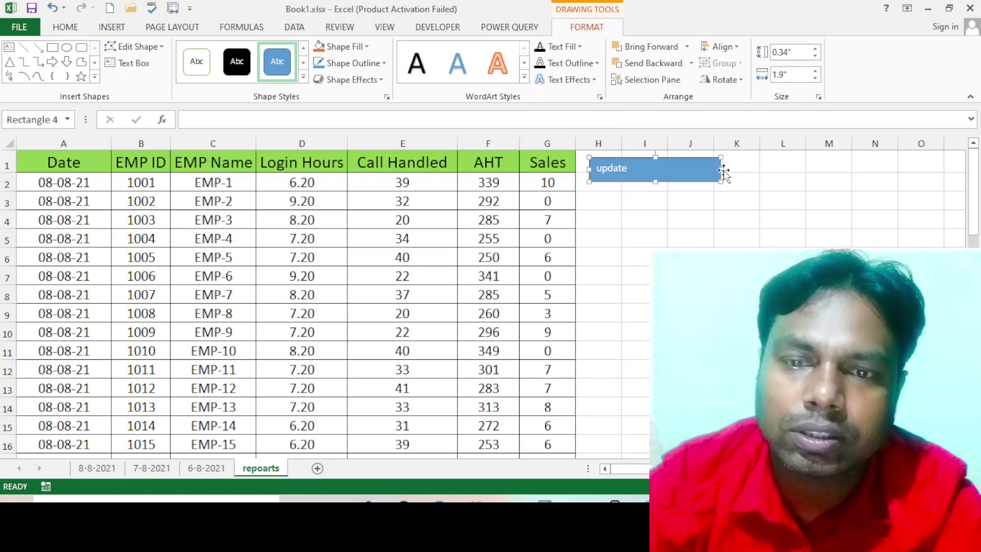
pyautogui.moveTo(723, 169)
pyautogui.mouseDown()
pyautogui.moveTo(657, 168)
pyautogui.moveTo(715, 162)
pyautogui.mouseUp()
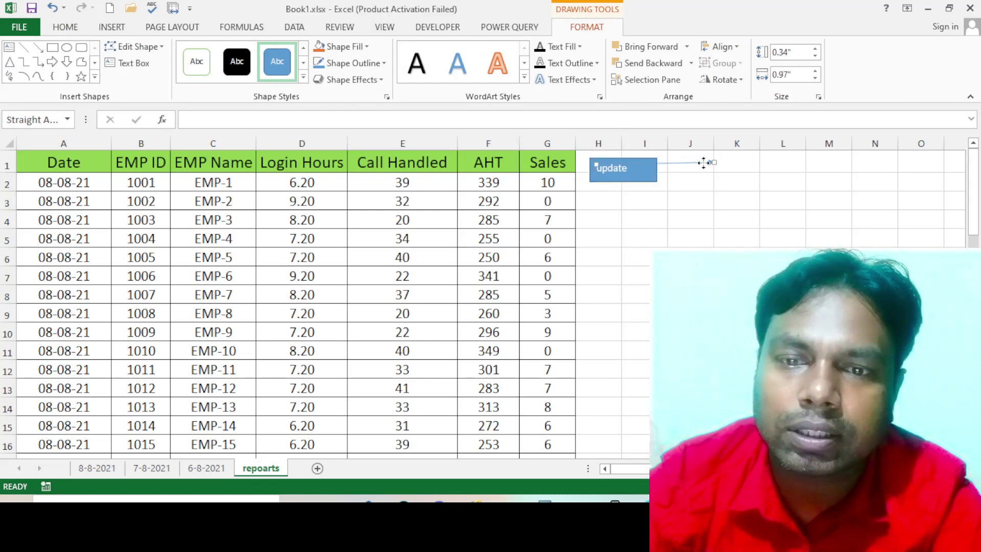
# Step: Delete the stray arrow line and choose Assign Macro for the update rectangle
pyautogui.press('Delete')
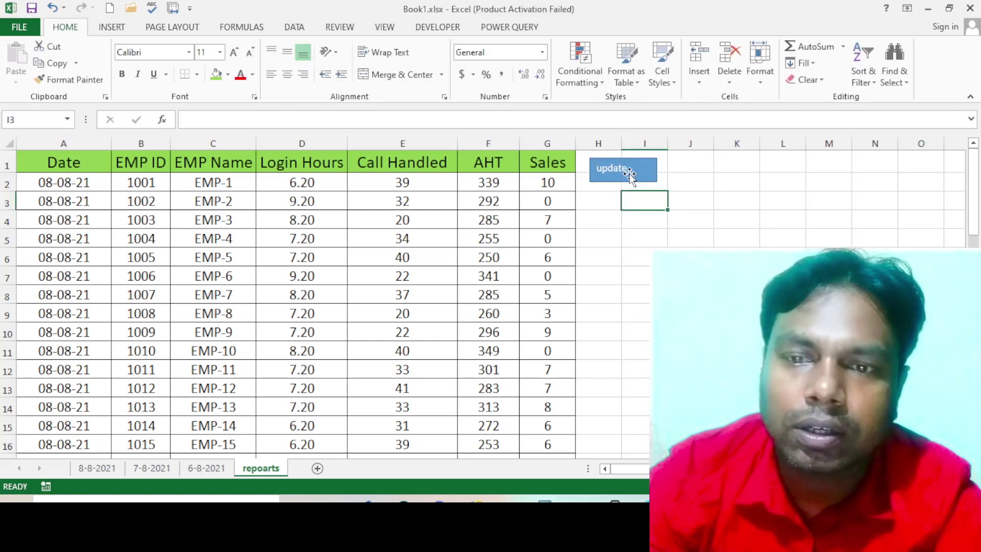
pyautogui.click(631, 175)
pyautogui.click(625, 175)
pyautogui.rightClick(624, 171)
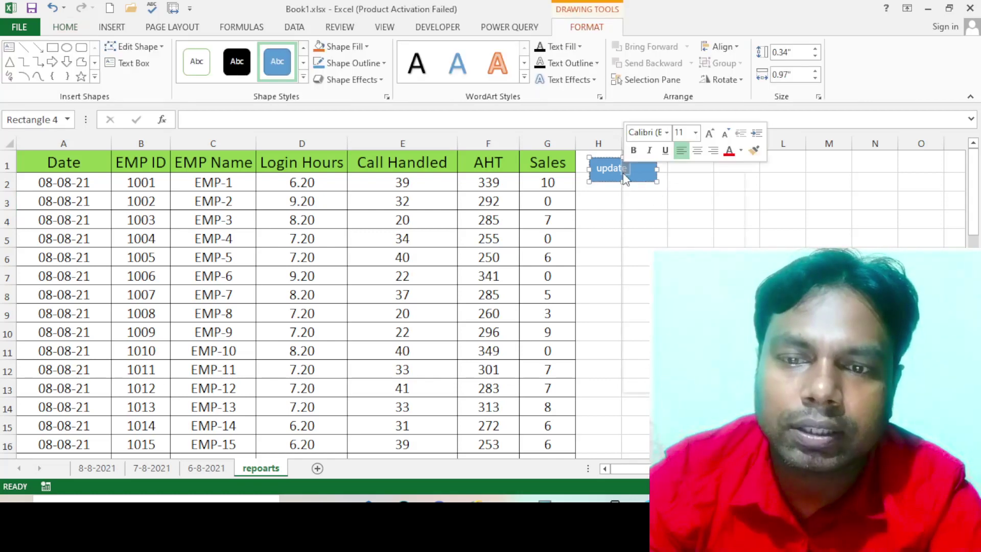
pyautogui.click(644, 346)
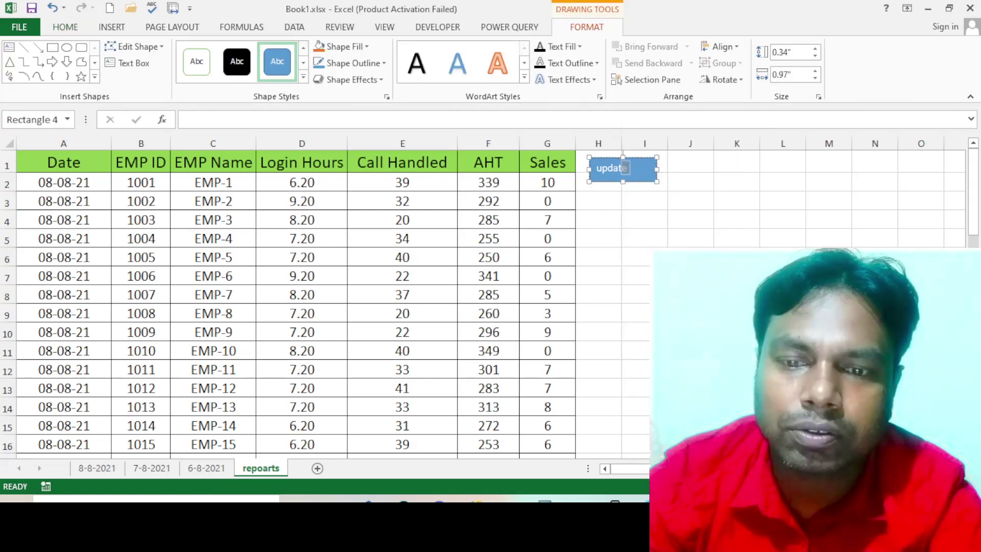
# Step: Assign the data macro to the update rectangle
pyautogui.click(557, 266)
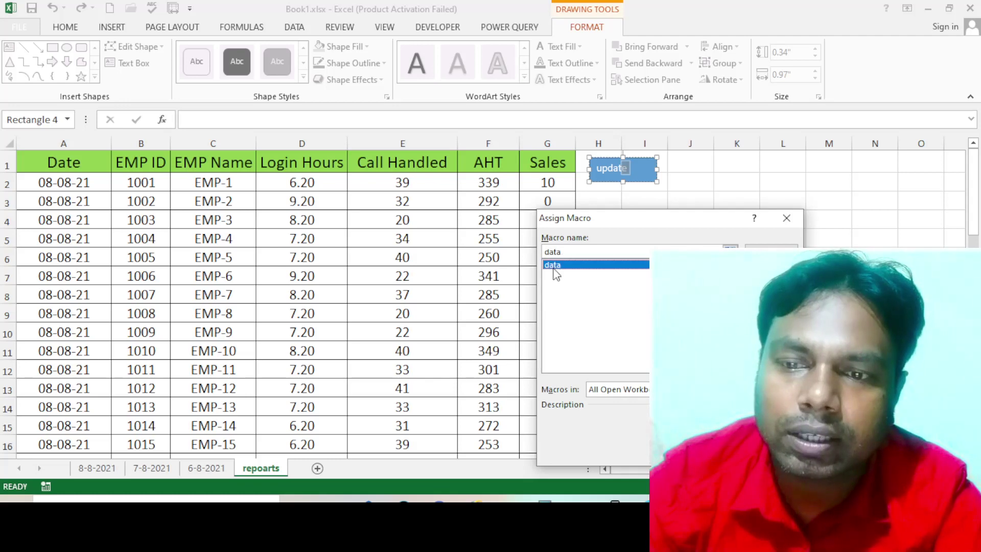
pyautogui.click(771, 252)
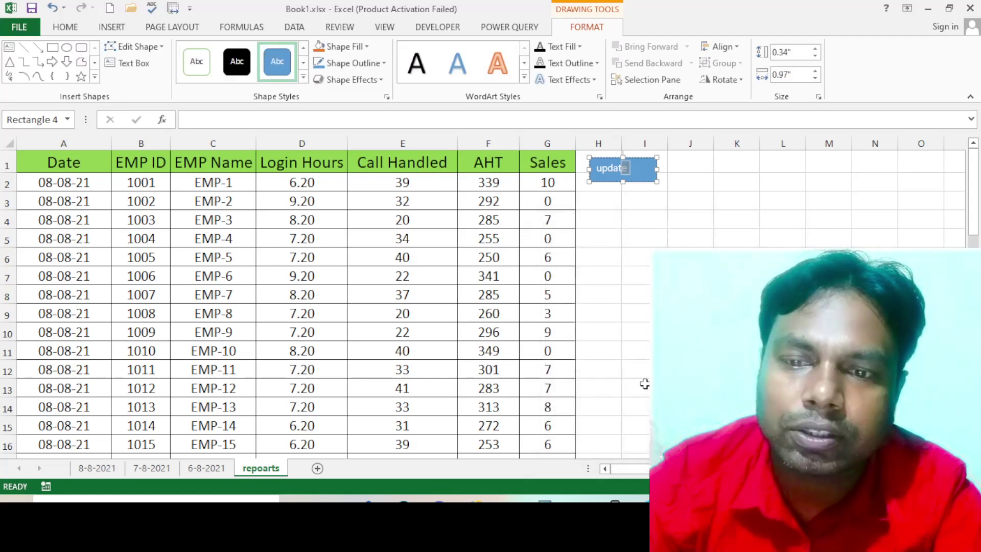
pyautogui.click(647, 346)
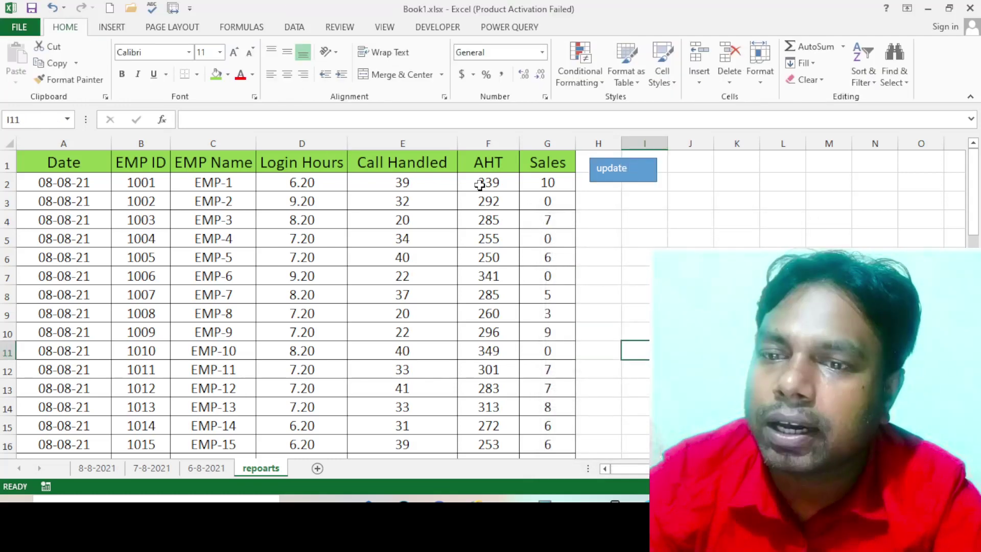
# Step: Delete the old report rows below the header, then click update to refill repoarts
pyautogui.moveTo(7, 184); pyautogui.dragTo(38, 475)
pyautogui.moveTo(52, 432); pyautogui.dragTo(52, 441)
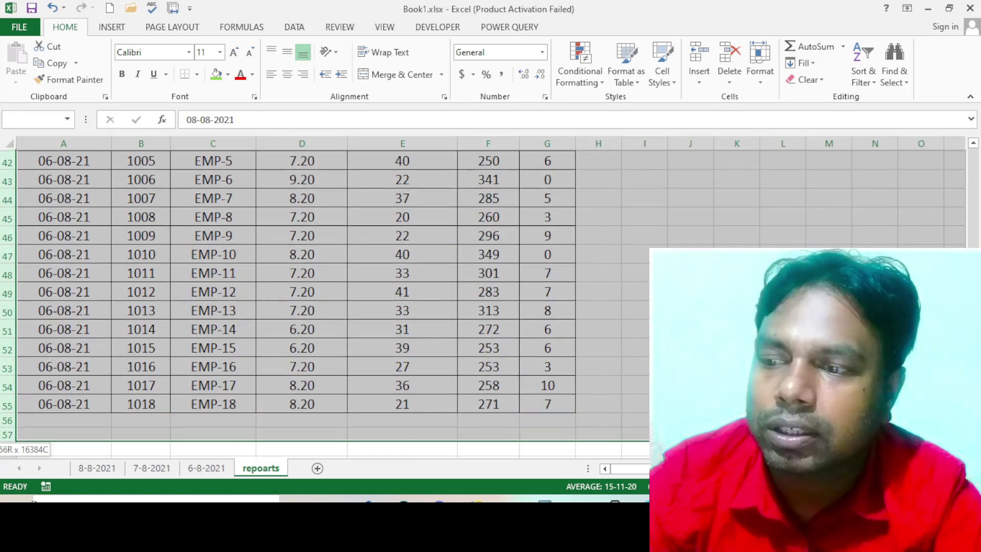
pyautogui.rightClick(41, 272)
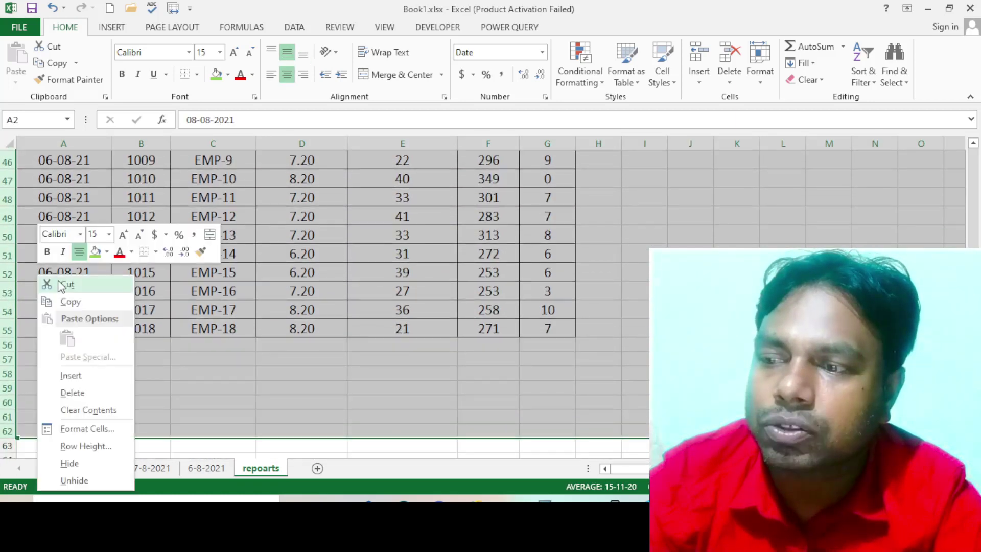
pyautogui.click(83, 393)
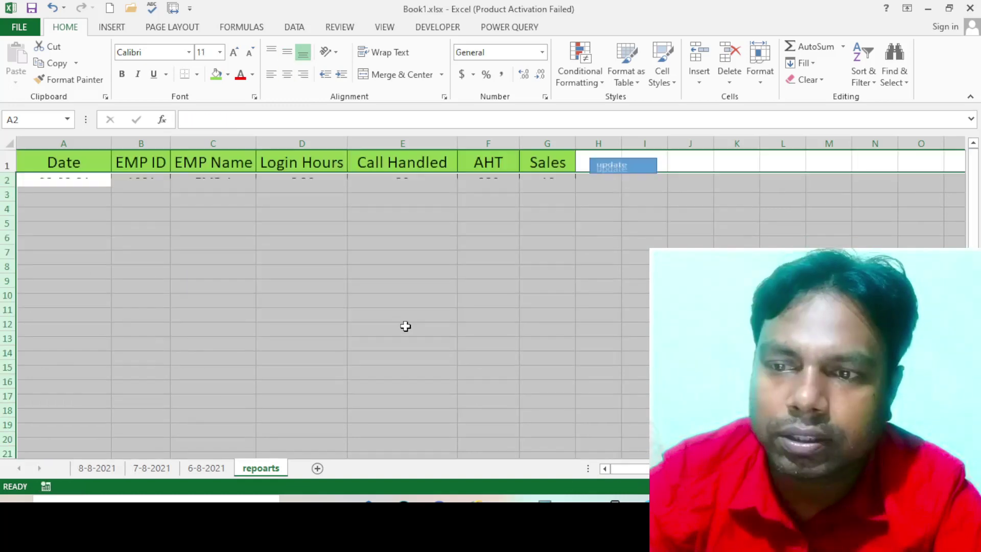
pyautogui.click(608, 168)
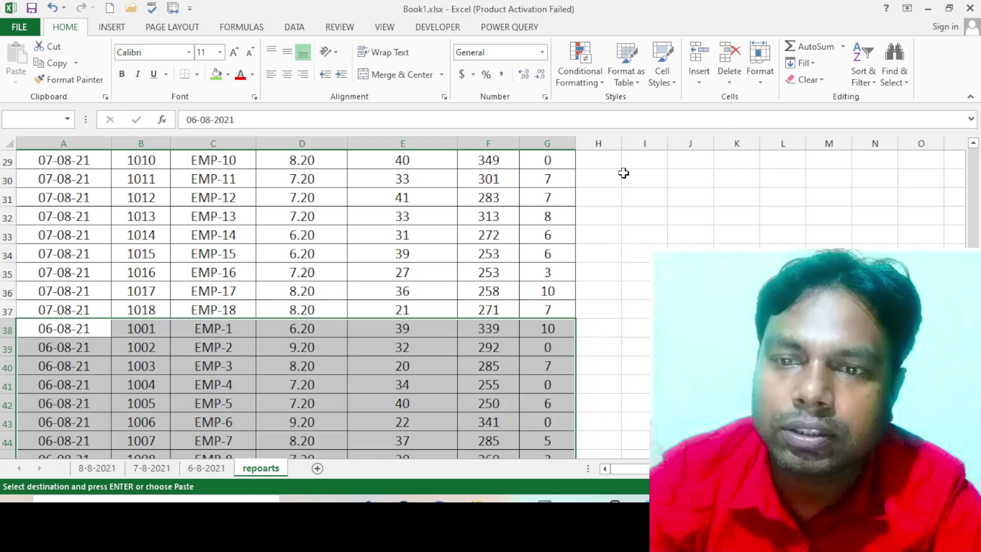
pyautogui.scroll(10, 562, 220)
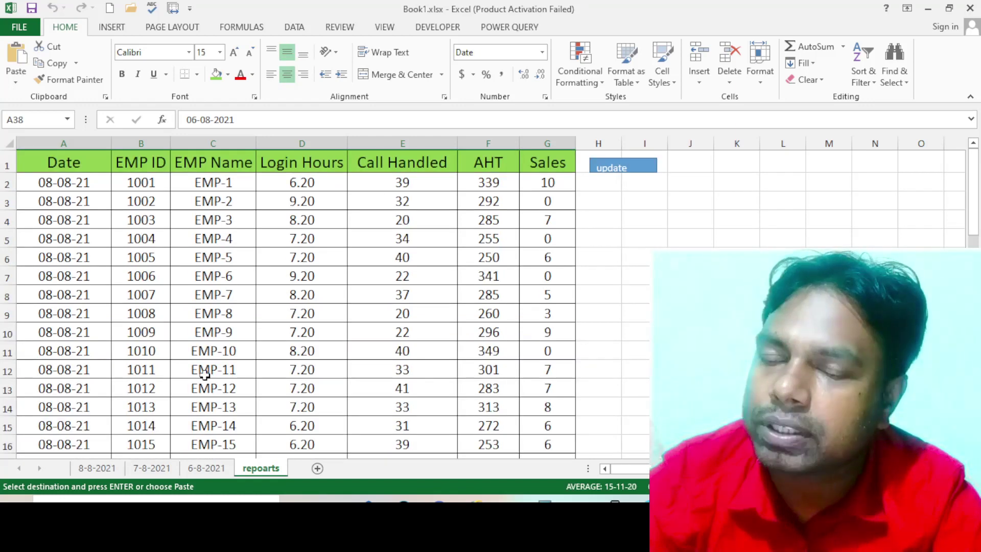
# Step: Make the repoarts header row 1 taller, leaving the update button shape unchanged
pyautogui.rightClick(608, 168)
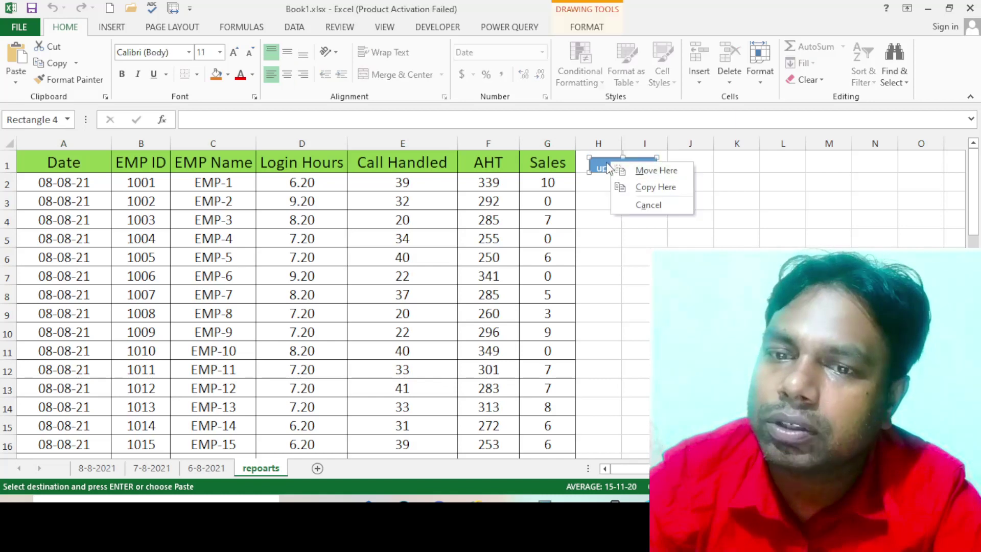
pyautogui.press('Escape')
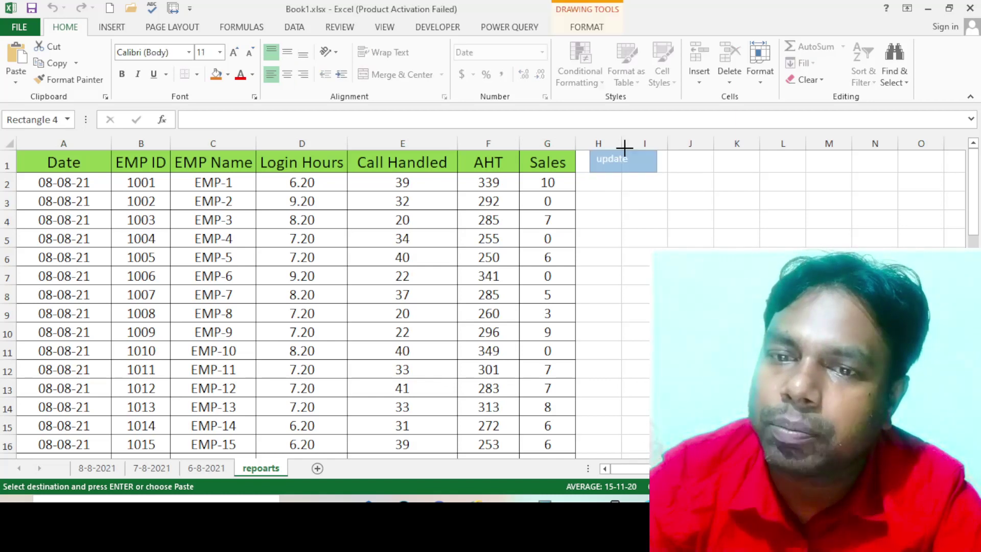
pyautogui.click(612, 195)
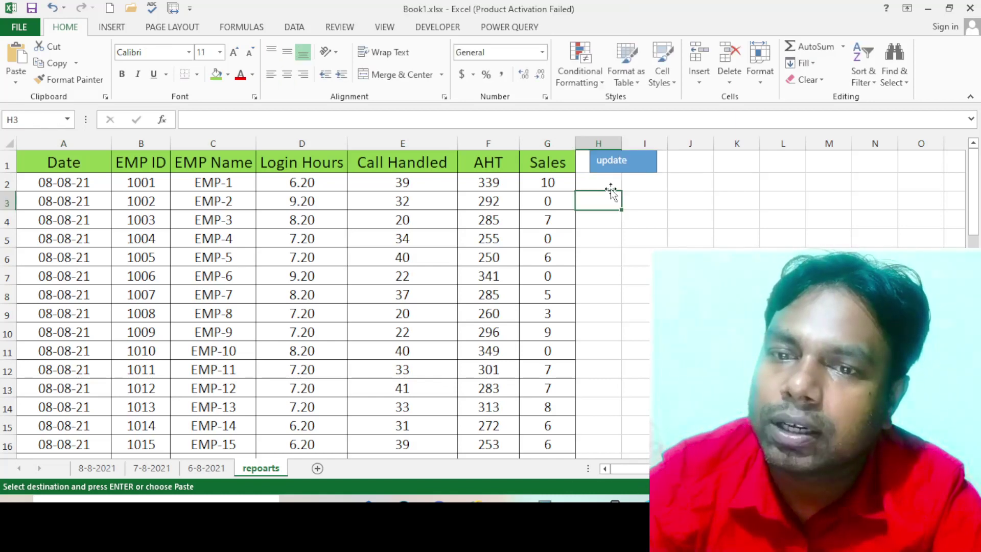
pyautogui.rightClick(639, 172)
pyautogui.click(595, 219)
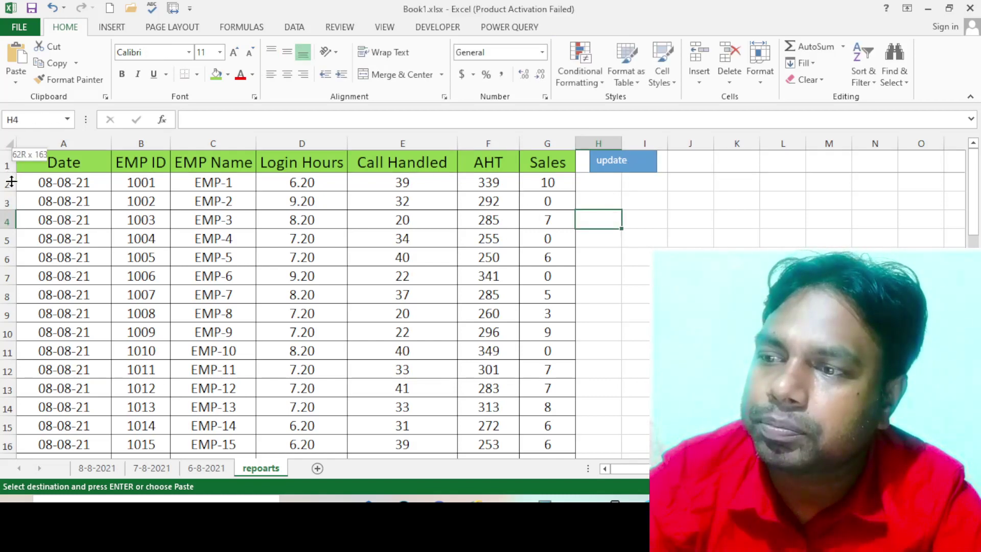
pyautogui.moveTo(9, 173)
pyautogui.mouseDown()
pyautogui.moveTo(7, 425)
pyautogui.moveTo(31, 435)
pyautogui.mouseUp()
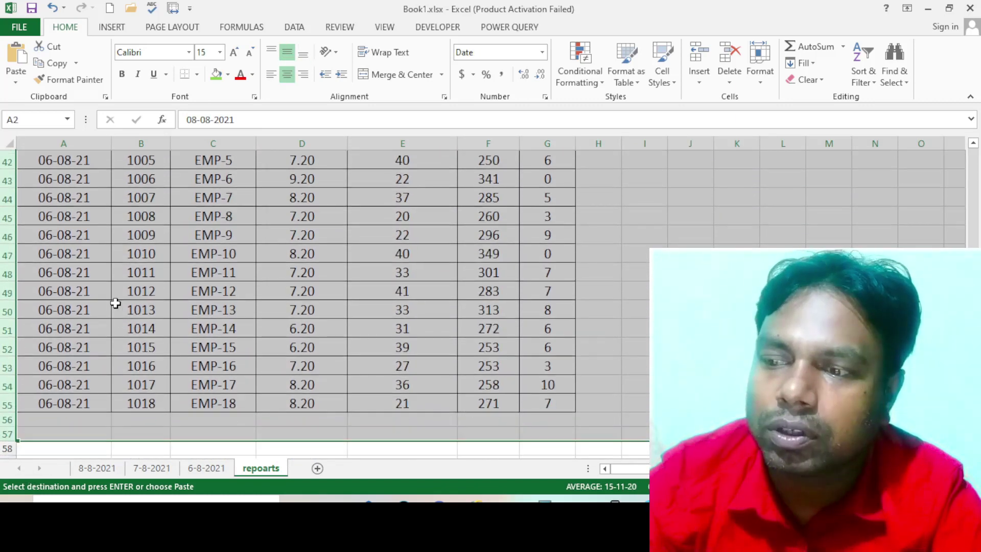
# Step: Clear the old employee data from rows 2–57 of repoarts
pyautogui.rightClick(116, 304)
pyautogui.click(156, 204)
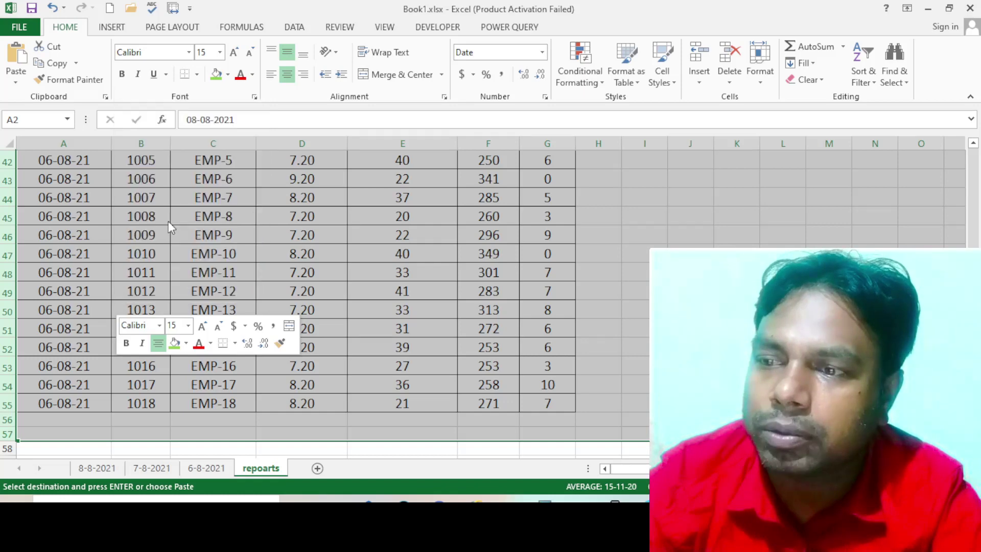
pyautogui.press('Delete')
pyautogui.click(275, 264)
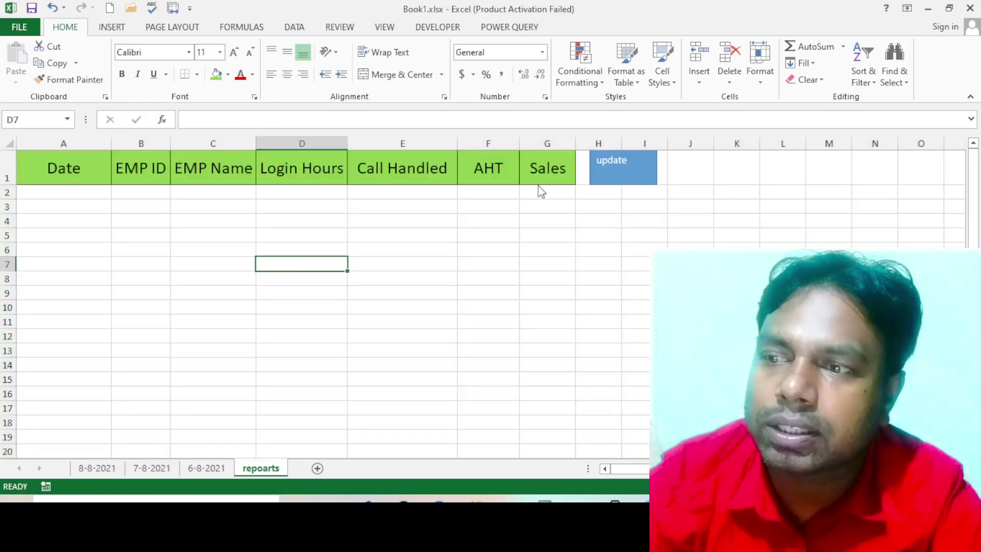
# Step: Rerun the update macro to refill repoarts with the 08-08-21, 07-08-21 and 06-08-21 rows
pyautogui.click(546, 250)
pyautogui.click(613, 178)
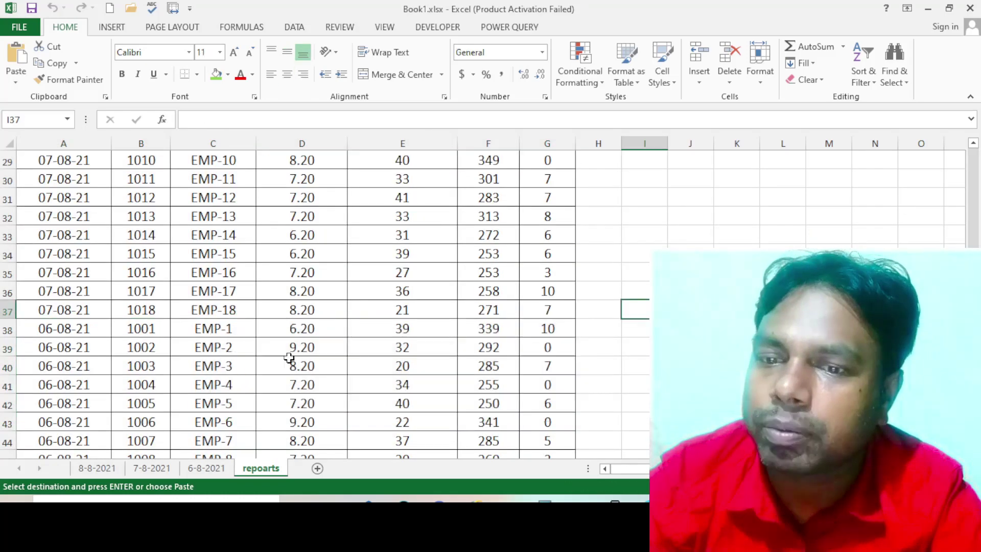
pyautogui.scroll(8, 306, 337)
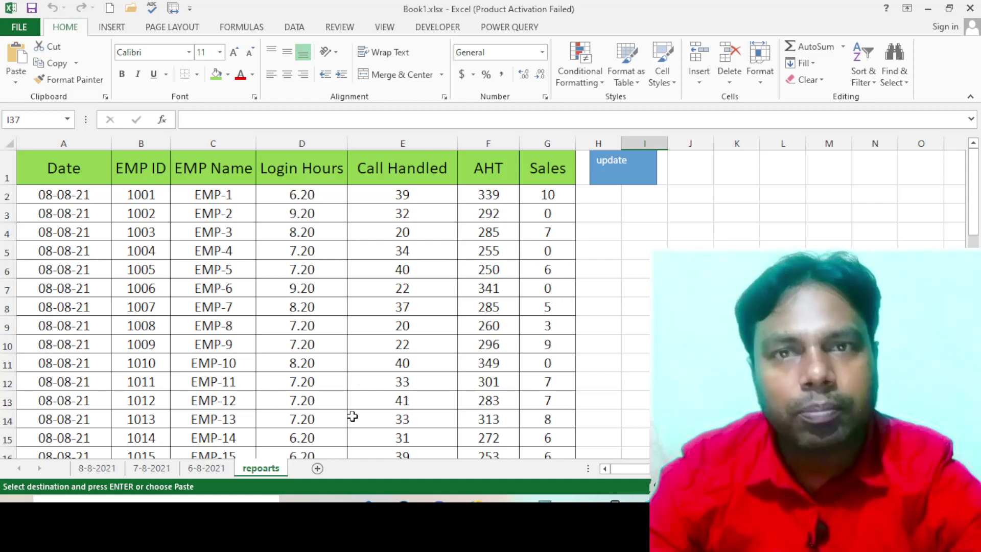
# Step: Review the three daily sheets, cancel copy mode on repoarts, and bring the Notepad macro forward
pyautogui.click(97, 468)
pyautogui.click(152, 468)
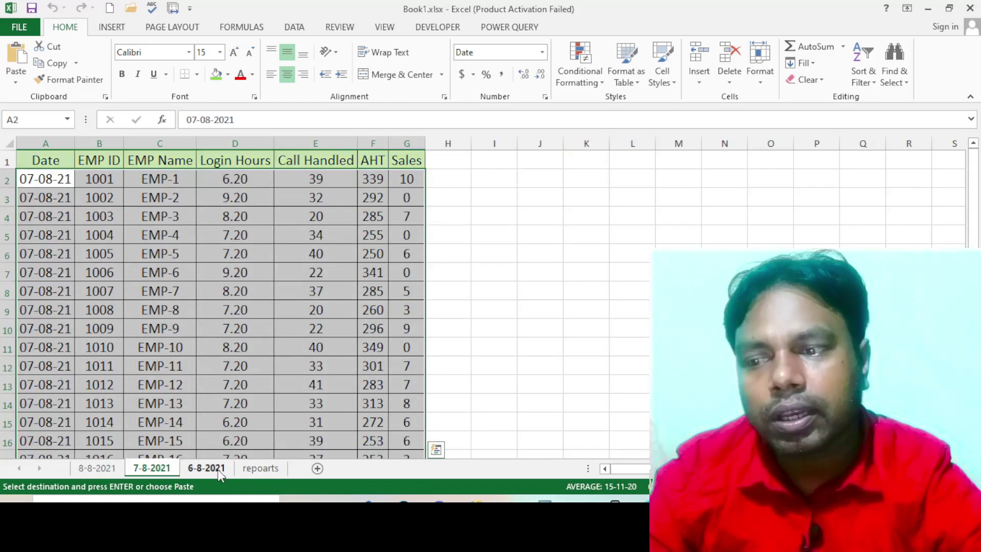
pyautogui.click(206, 468)
pyautogui.click(260, 468)
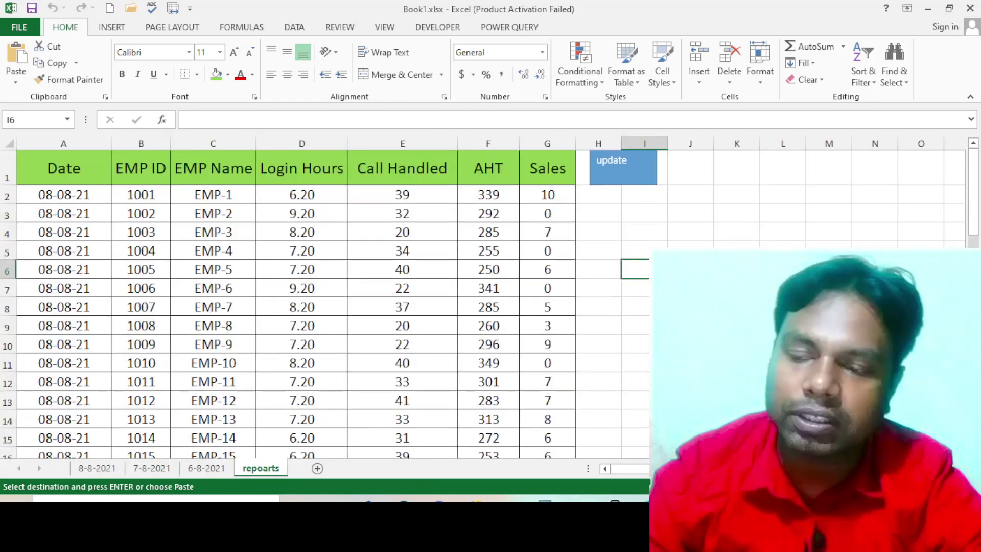
pyautogui.press('Escape')
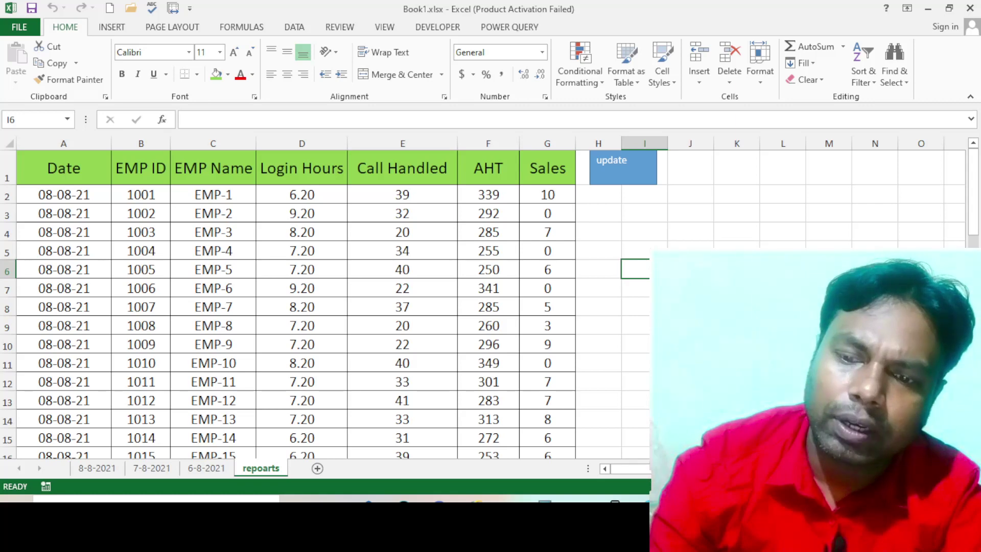
pyautogui.hotkey('alt', 'Tab')
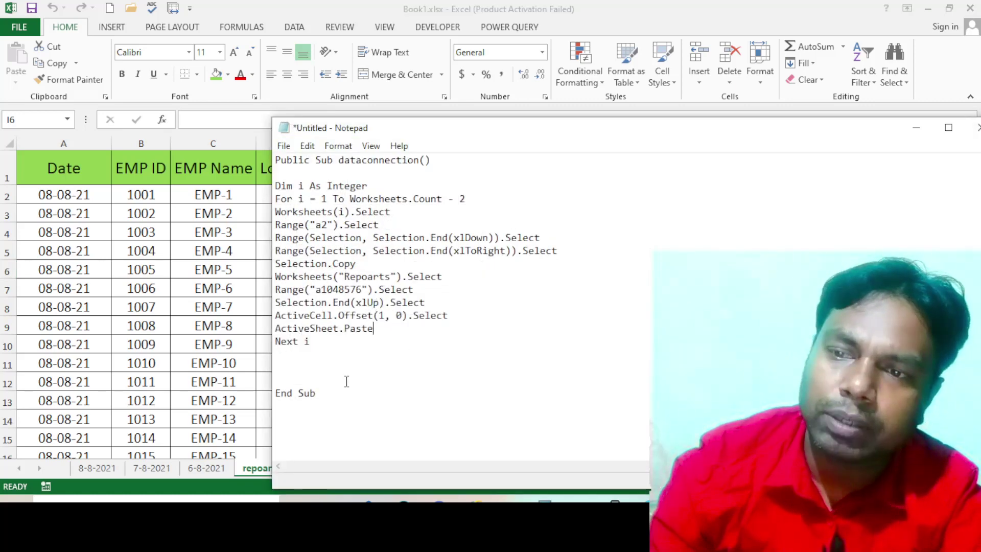
# Step: Reposition the dataconnection macro window toward the upper-left, covering most of the spreadsheet
pyautogui.moveTo(326, 388); pyautogui.dragTo(293, 157)
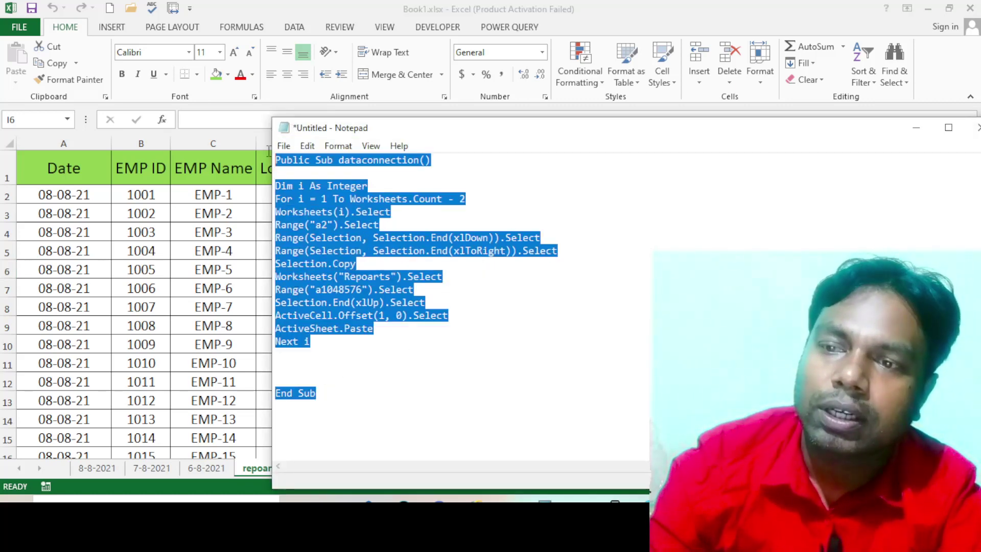
pyautogui.click(485, 315)
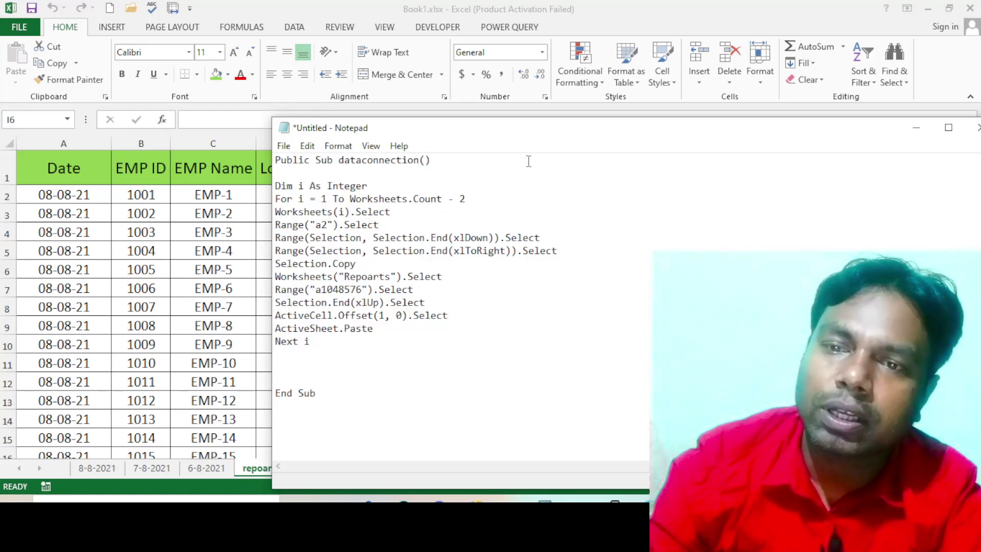
pyautogui.moveTo(529, 128); pyautogui.dragTo(344, 101)
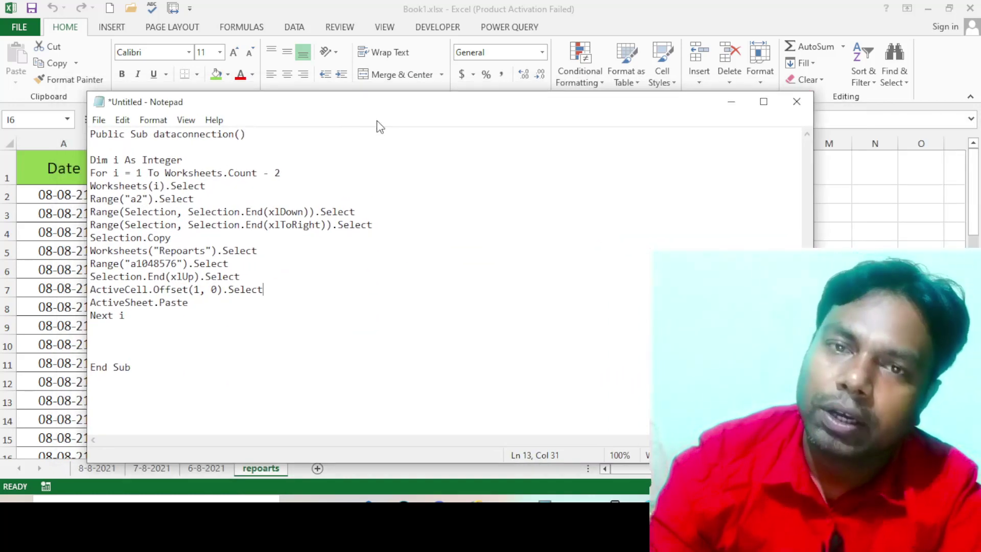